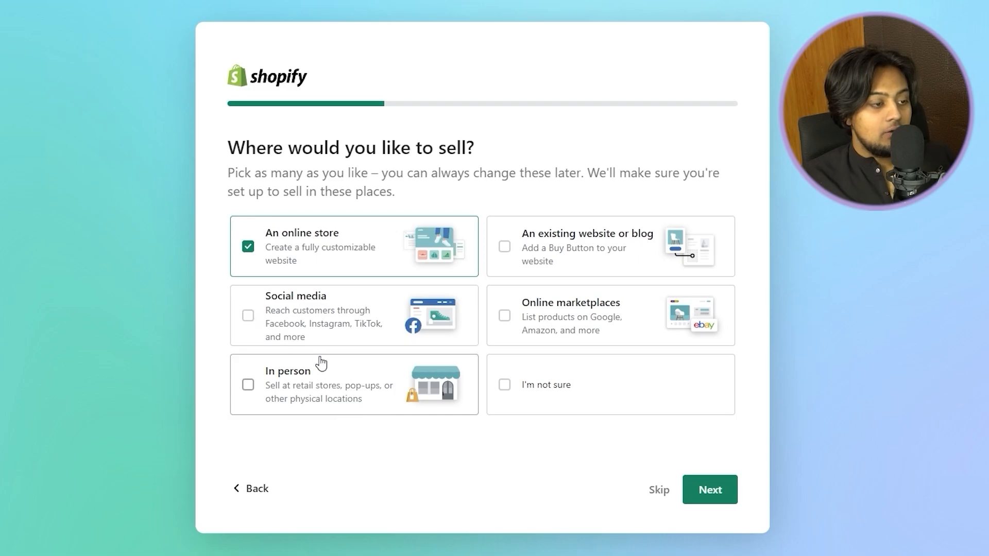
# - Keep the online store as the selling place and choose digital products, services and dropshipping products as what to sell first
pyautogui.click(723, 498)
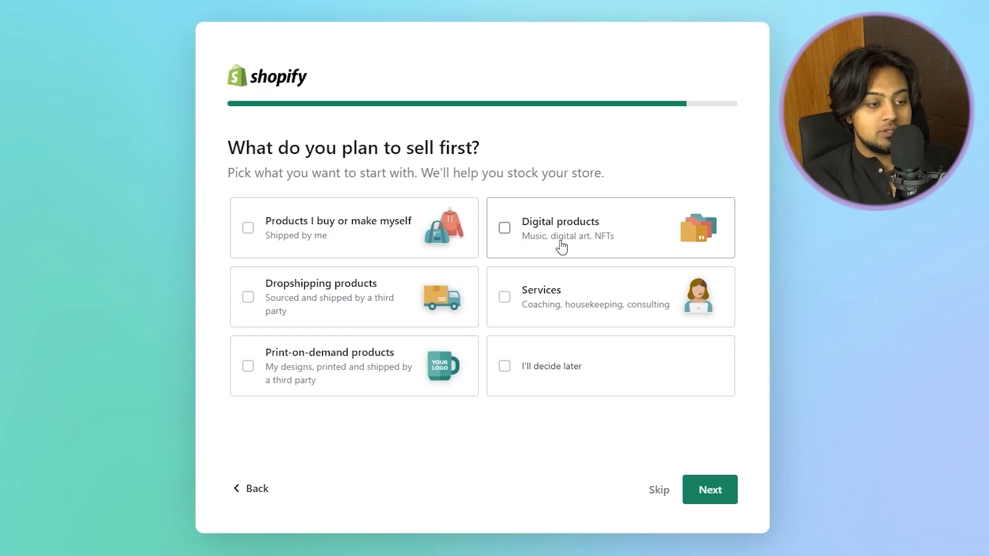
pyautogui.click(560, 245)
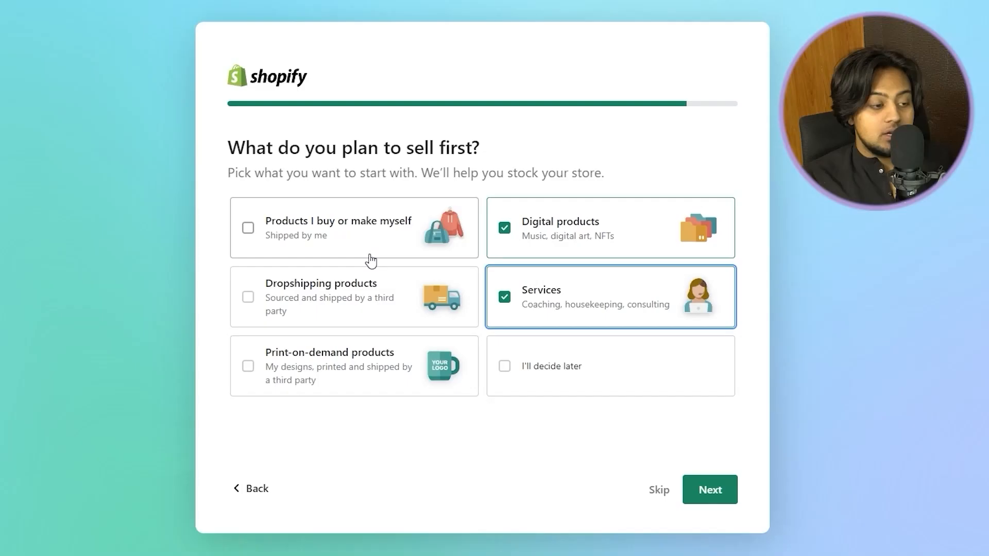
pyautogui.click(389, 279)
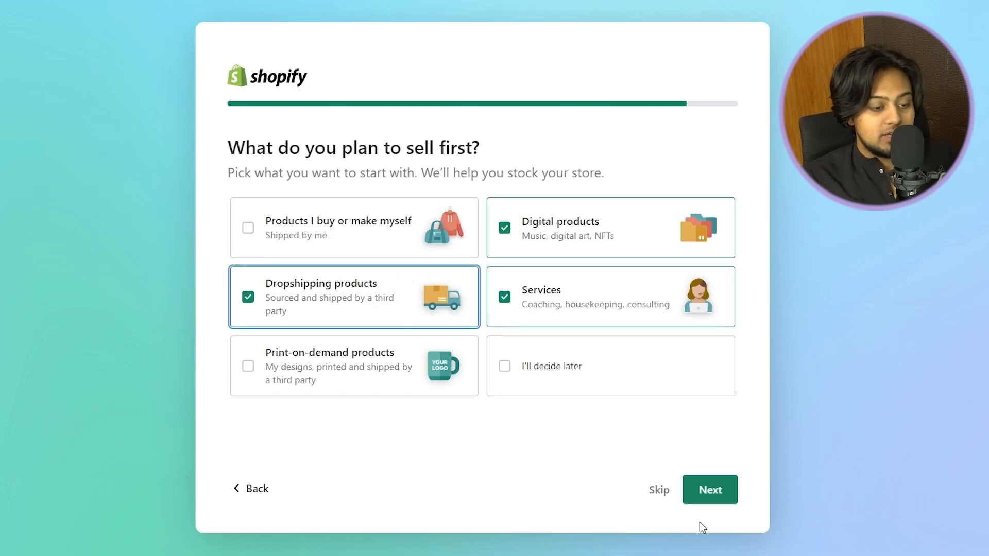
pyautogui.click(716, 495)
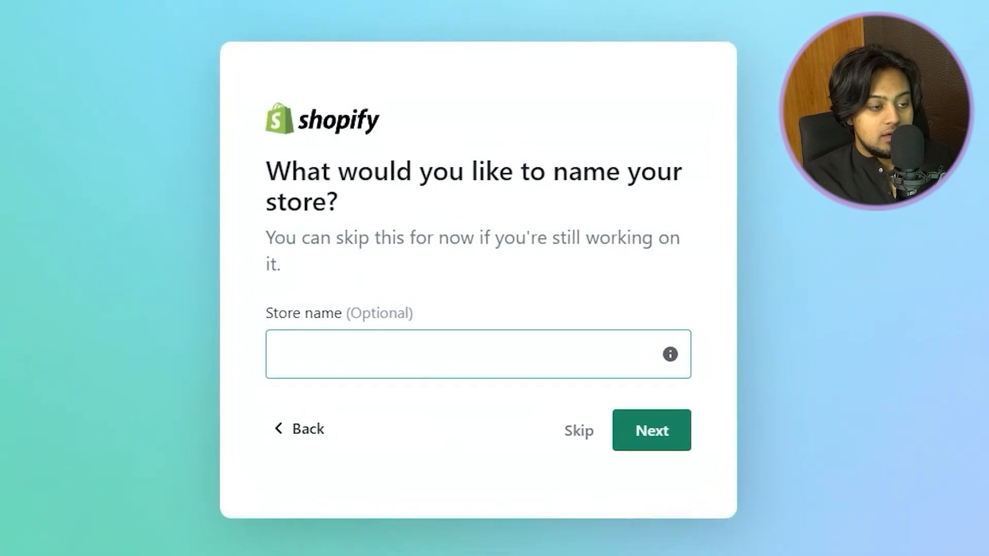
# - Name the store ImminentHD and continue the store setup
pyautogui.click(398, 352)
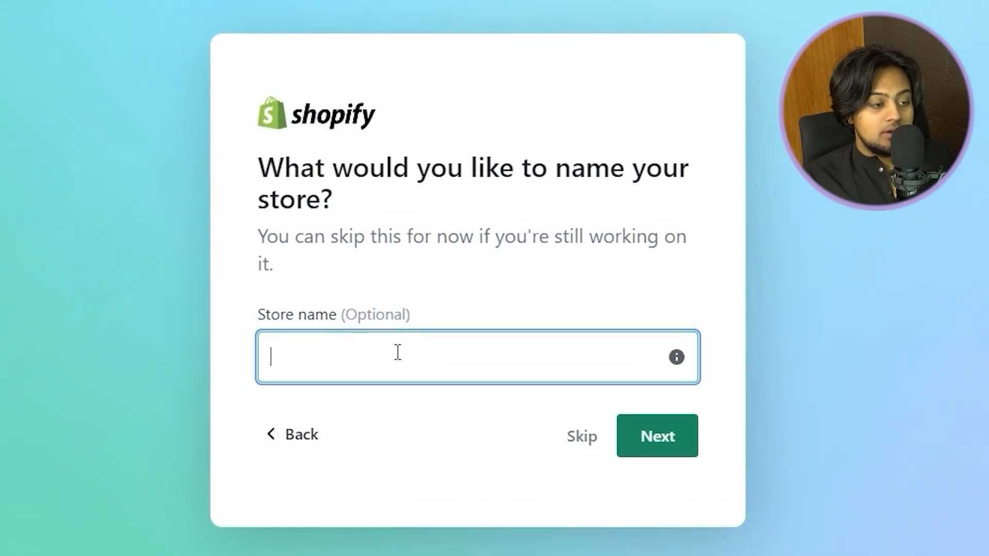
pyautogui.write('l')
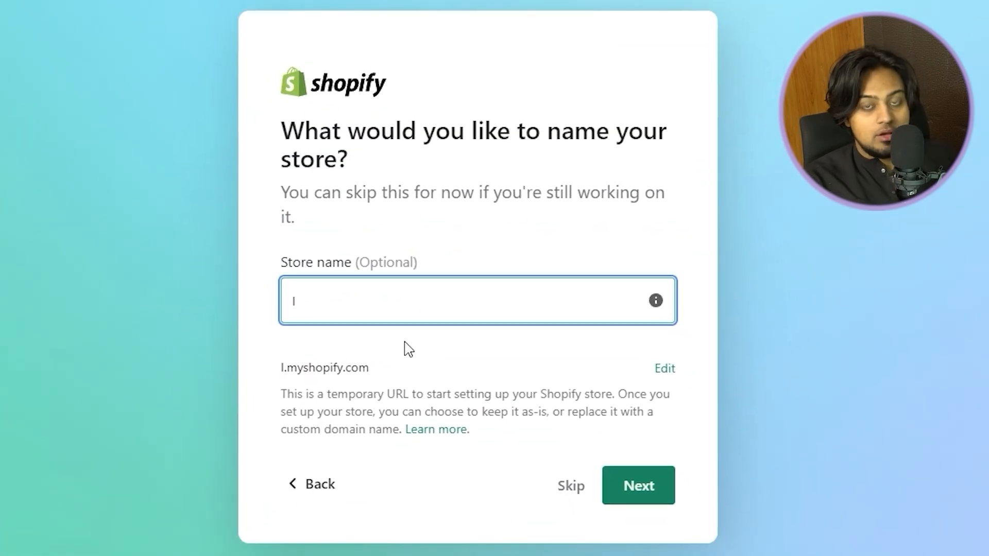
pyautogui.write('mmine')
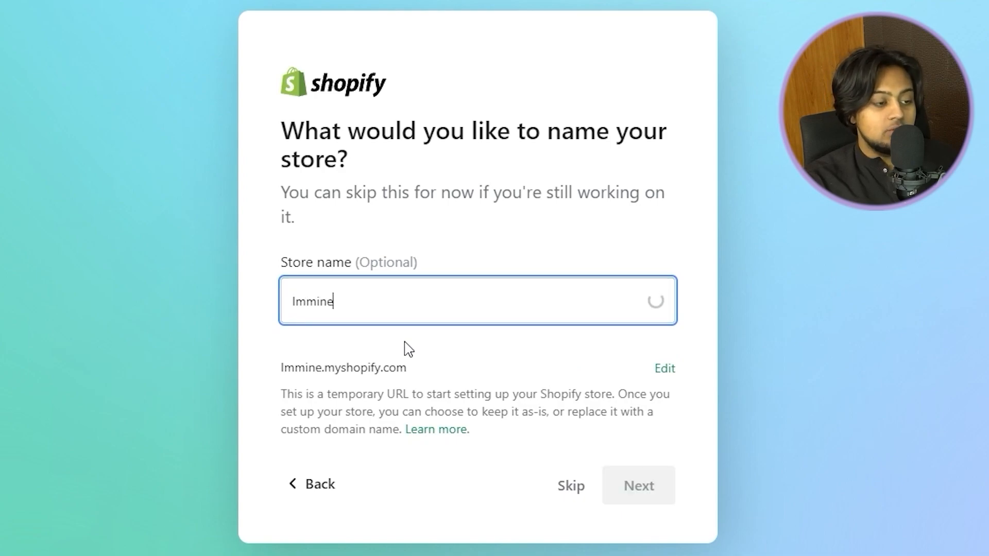
pyautogui.write('ntHD')
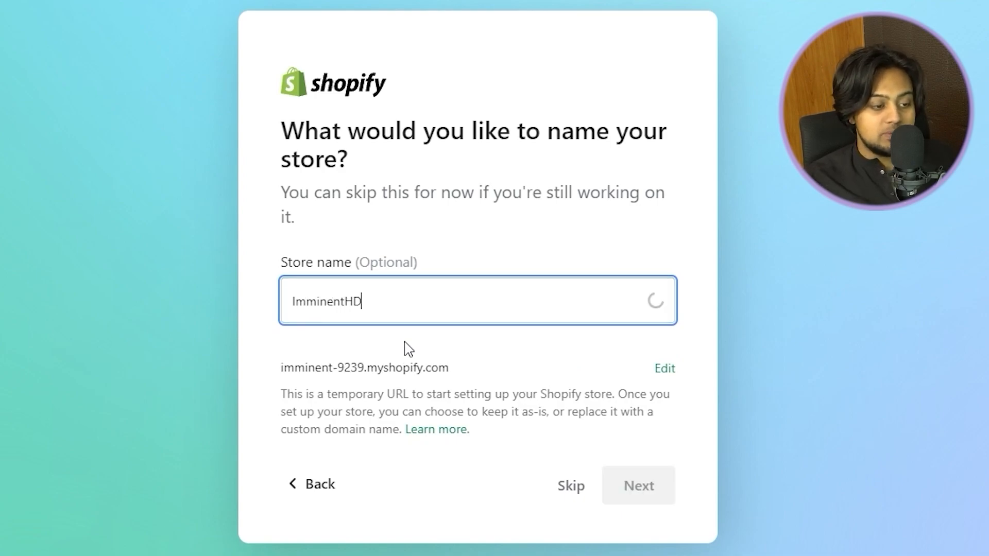
pyautogui.click(625, 490)
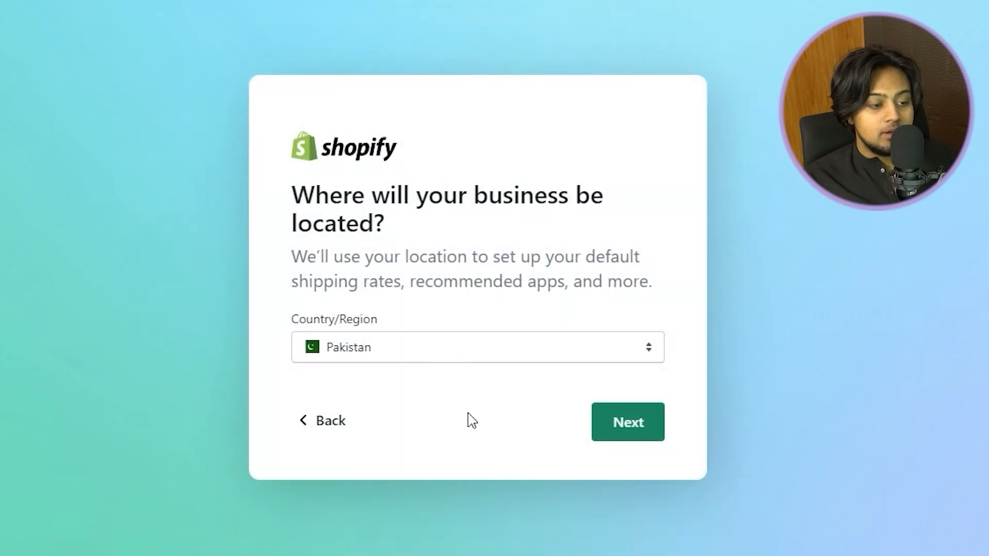
# - Accept Pakistan as the business location and sign up with the existing Google account
pyautogui.click(632, 439)
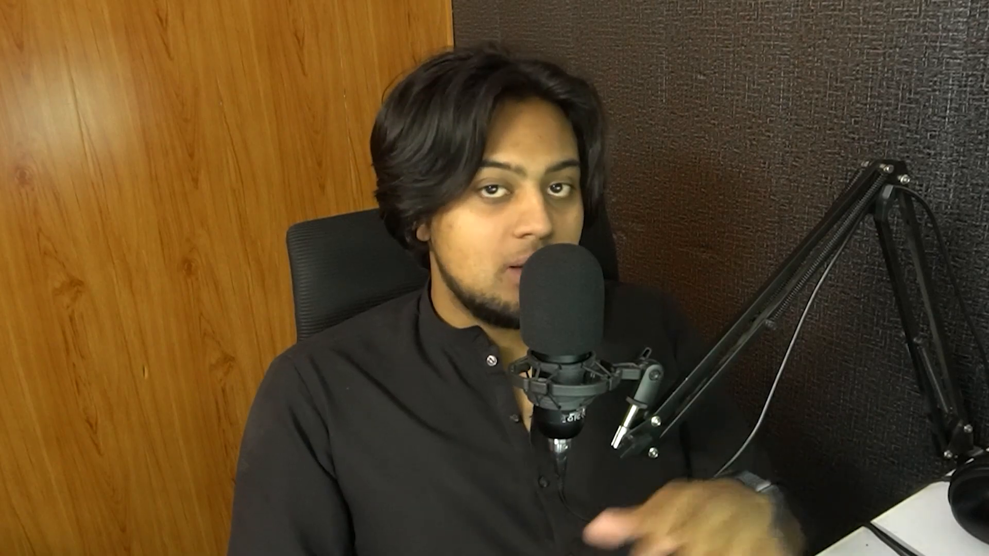
pyautogui.click(536, 363)
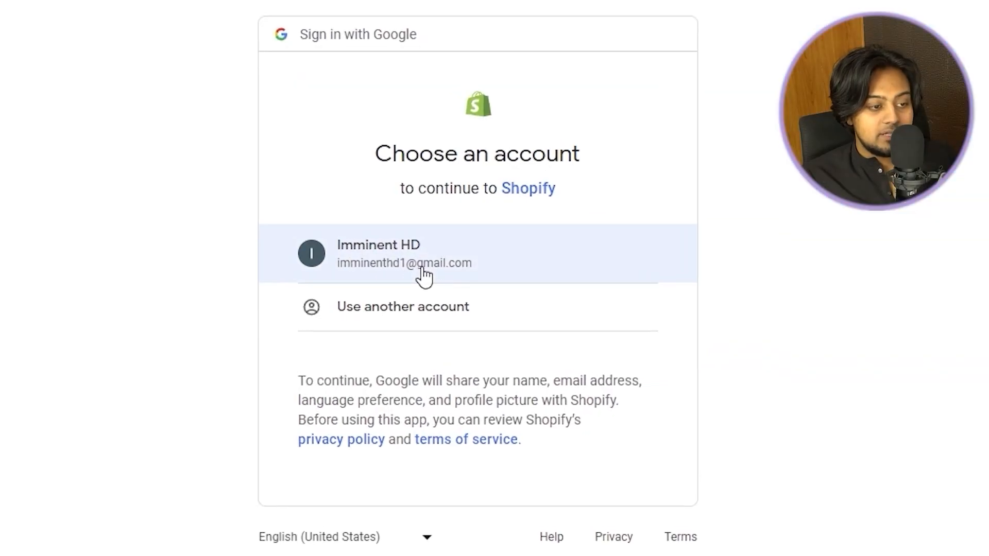
pyautogui.click(422, 274)
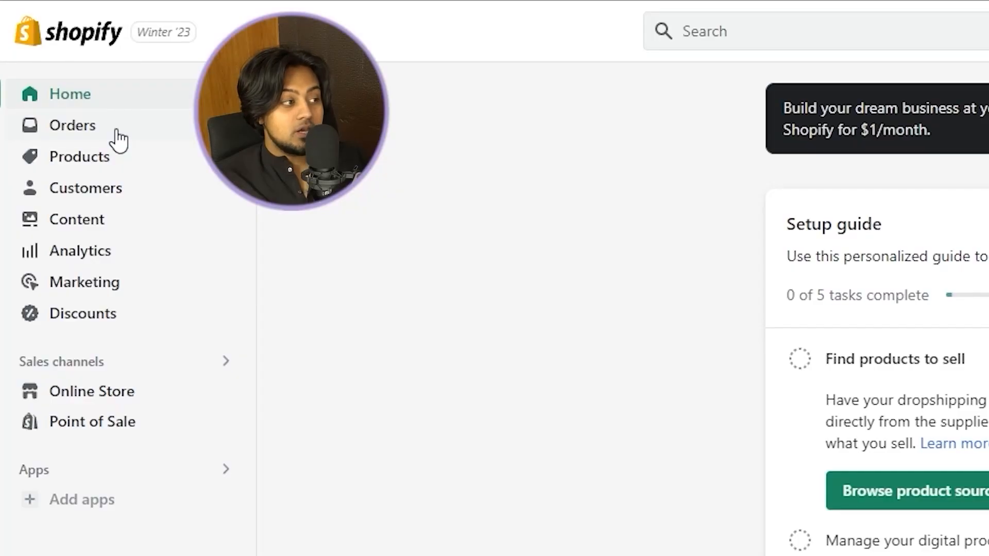
# - View the store's orders page, and open a form for adding a new product
pyautogui.click(116, 130)
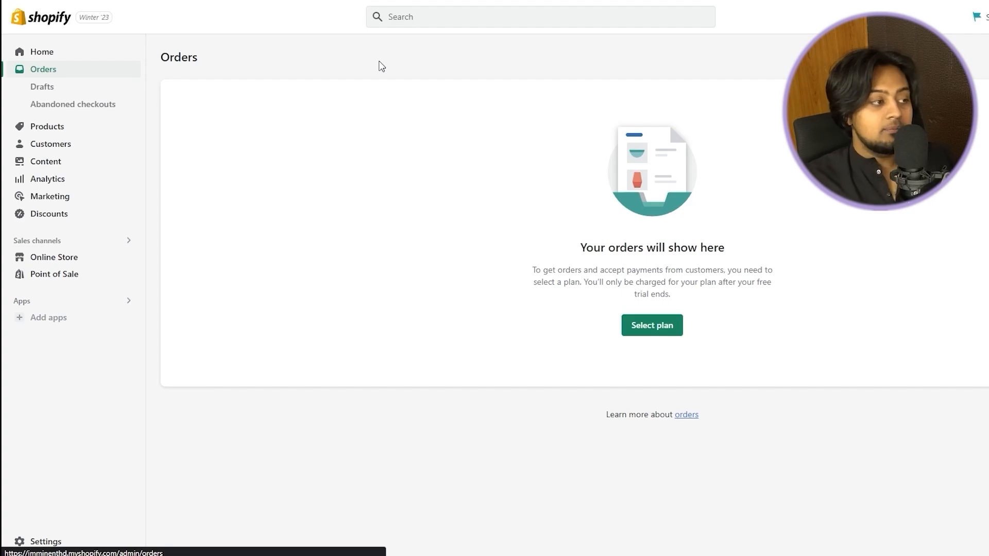
pyautogui.click(41, 129)
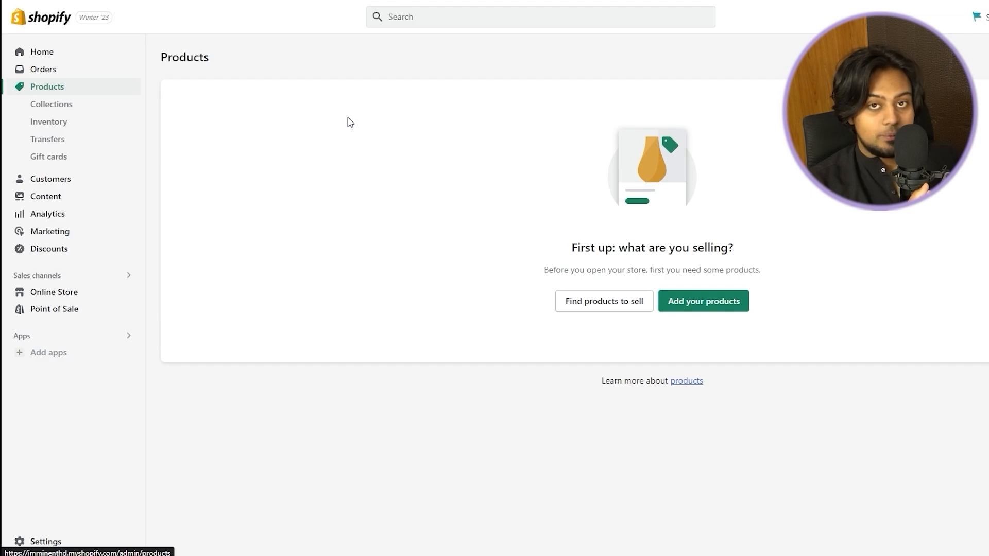
pyautogui.click(691, 302)
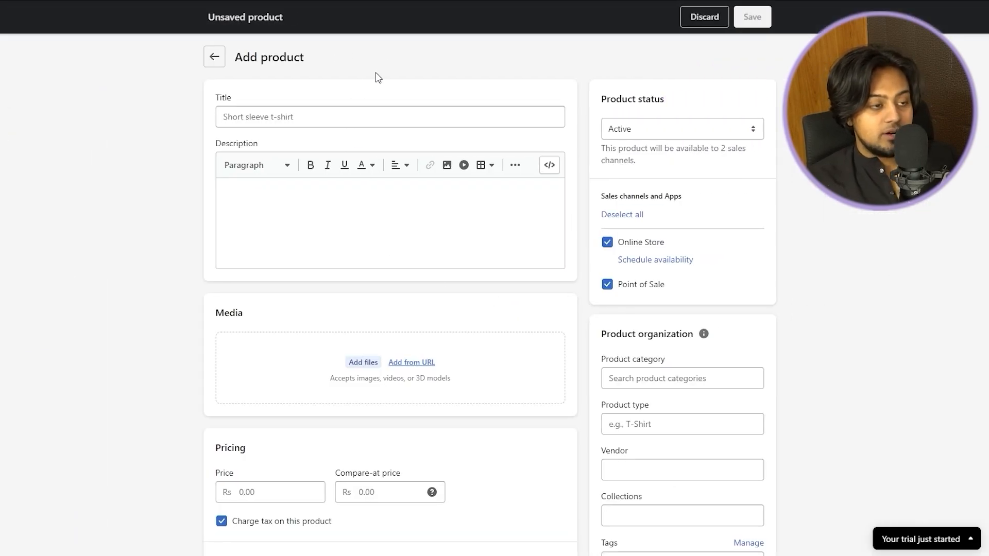
# - Title the new product "Cup For Drinking Cold Fluids"
pyautogui.click(389, 121)
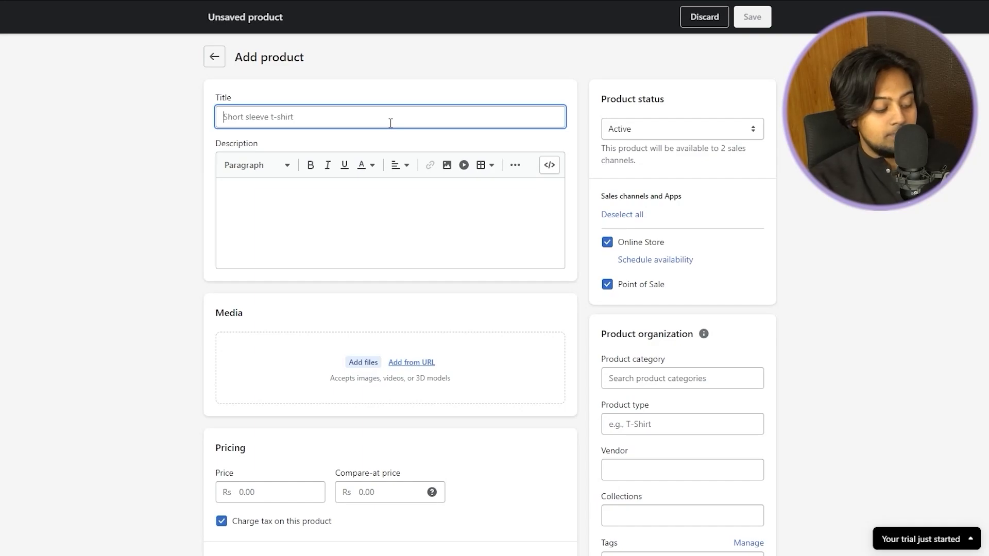
pyautogui.write('Cup For Driking Cold Flu')
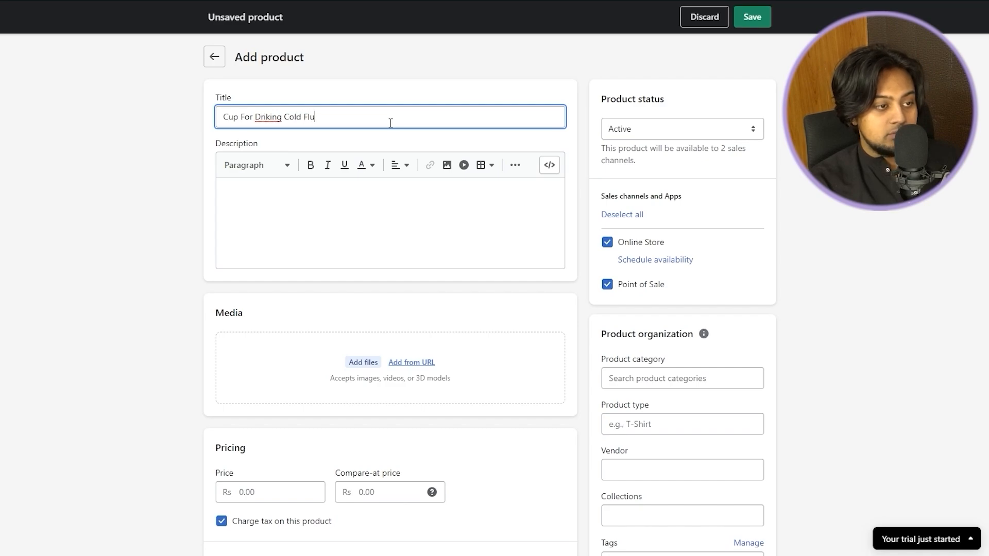
pyautogui.write('ids')
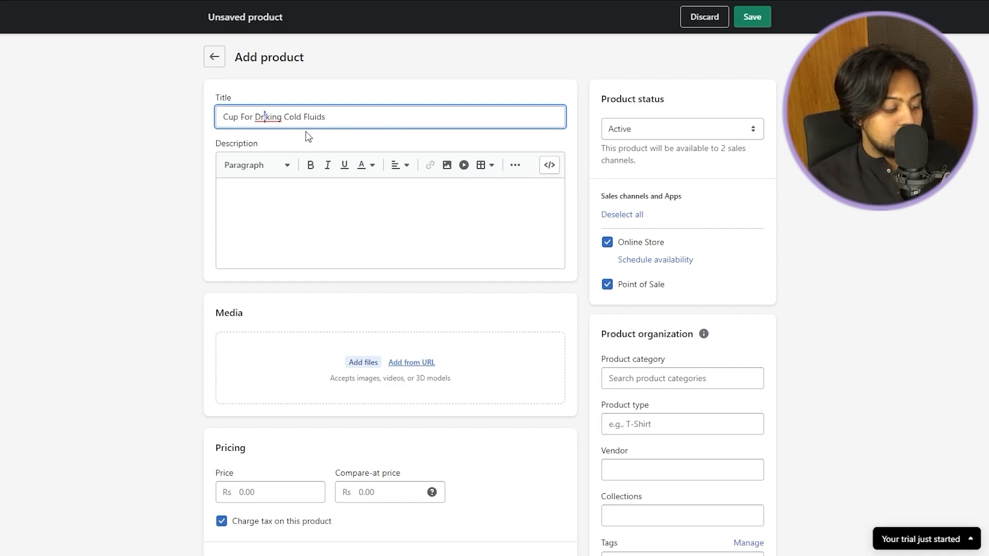
pyautogui.write('n')
# - Copy the product title and fill the description with it ten times in a row
pyautogui.hotkey('ctrl', 'a')
pyautogui.hotkey('ctrl', 'c')
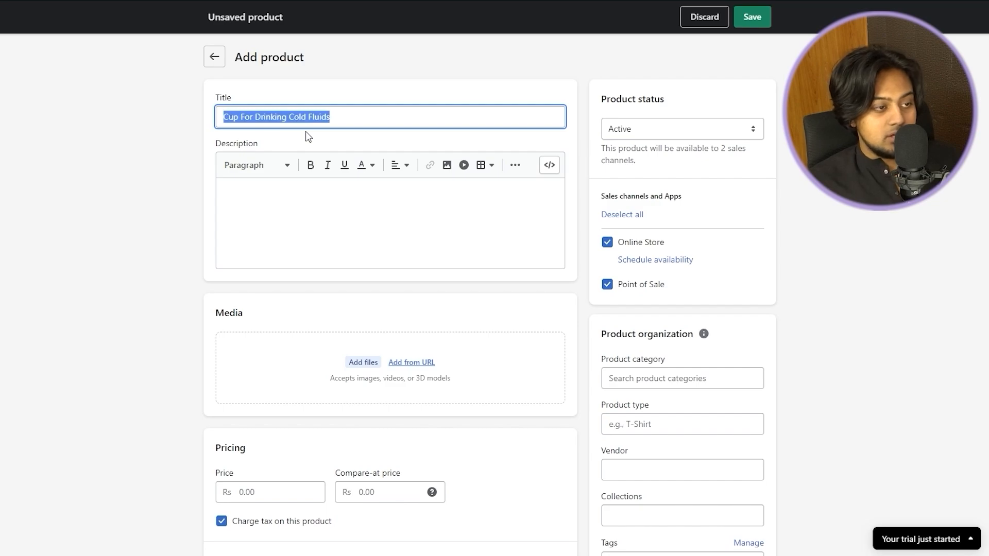
pyautogui.click(334, 214)
pyautogui.hotkey('ctrl', 'v')
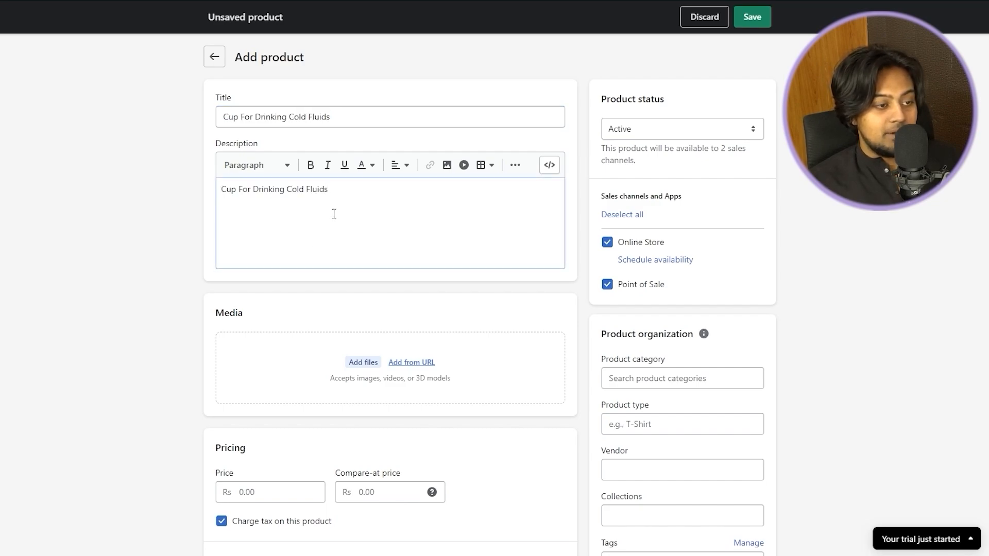
pyautogui.hotkey('ctrl', 'v')
pyautogui.hotkey('ctrl', 'v')
pyautogui.hotkey('ctrl', 'v')
pyautogui.hotkey('ctrl', 'v')
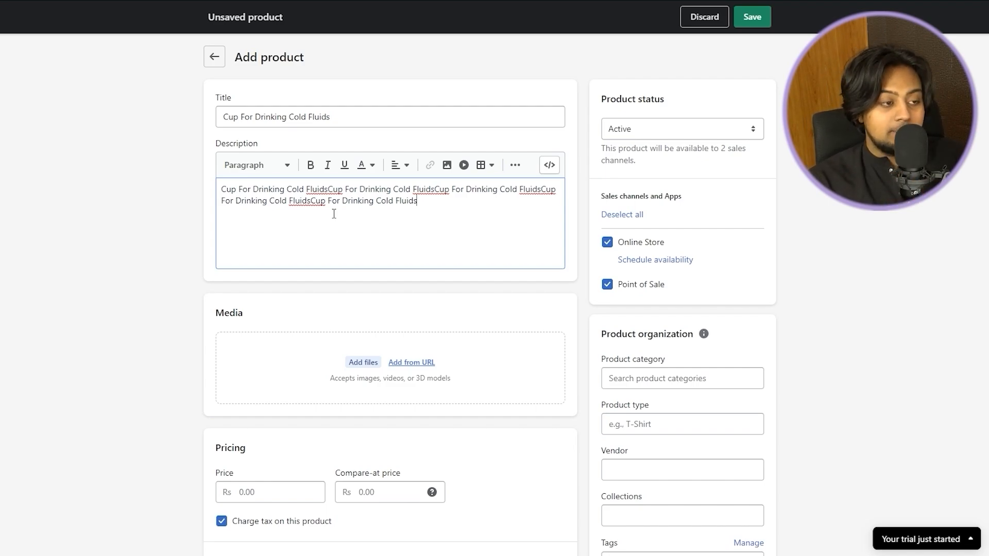
pyautogui.hotkey('ctrl', 'v')
pyautogui.hotkey('ctrl', 'v')
pyautogui.hotkey('ctrl', 'v')
pyautogui.hotkey('ctrl', 'v')
pyautogui.hotkey('ctrl', 'v')
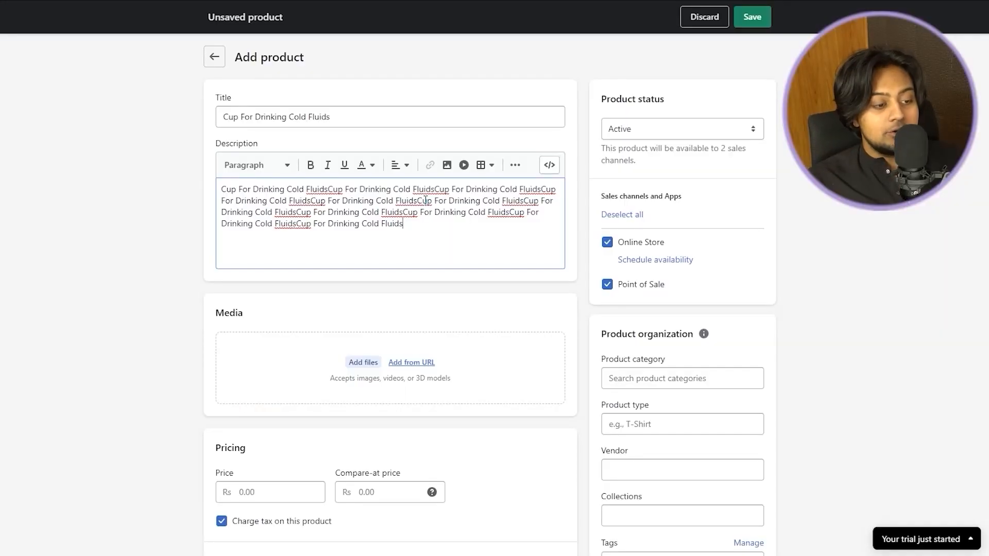
# - Upload the image file "create photography website (5).png" to the product's media
pyautogui.scroll(-3, 426, 201)
pyautogui.click(375, 235)
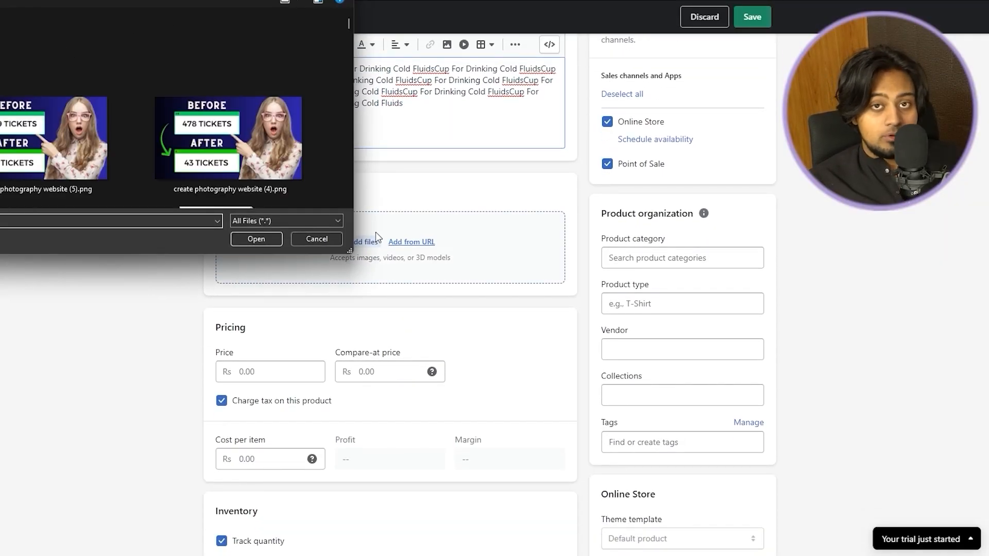
pyautogui.doubleClick(70, 145)
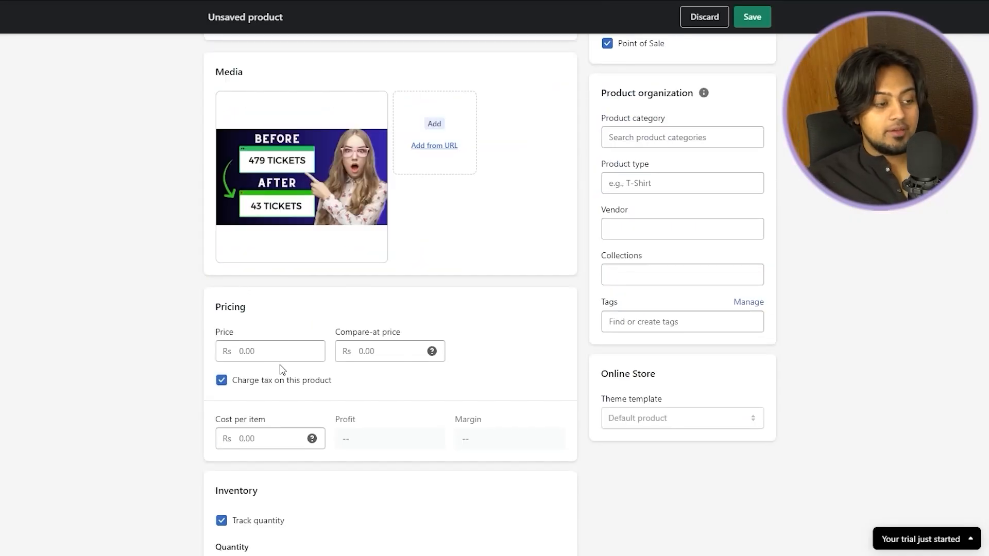
# - Set the product's price to Rs 1500 and its cost per item to Rs 500
pyautogui.click(284, 360)
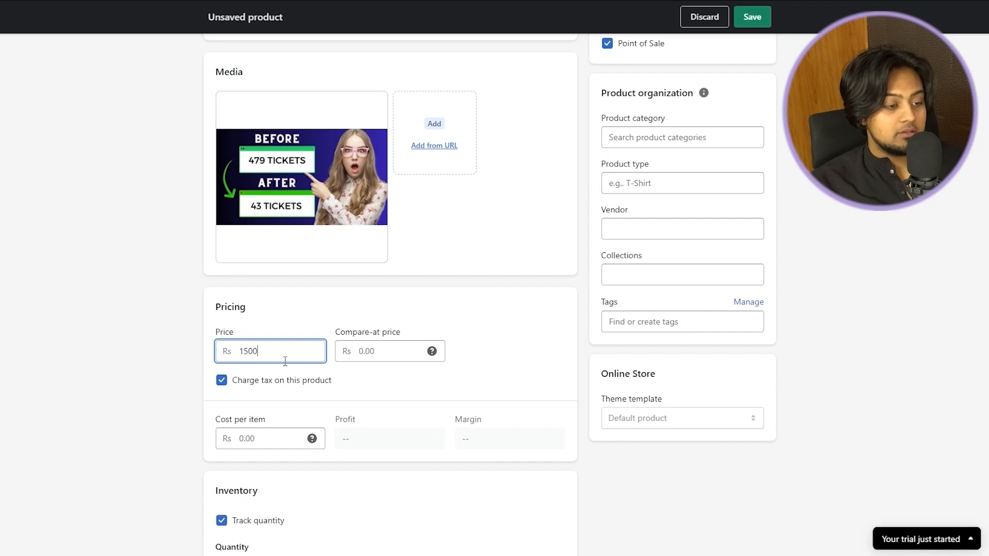
pyautogui.click(455, 350)
pyautogui.scroll(-5, 201, 245)
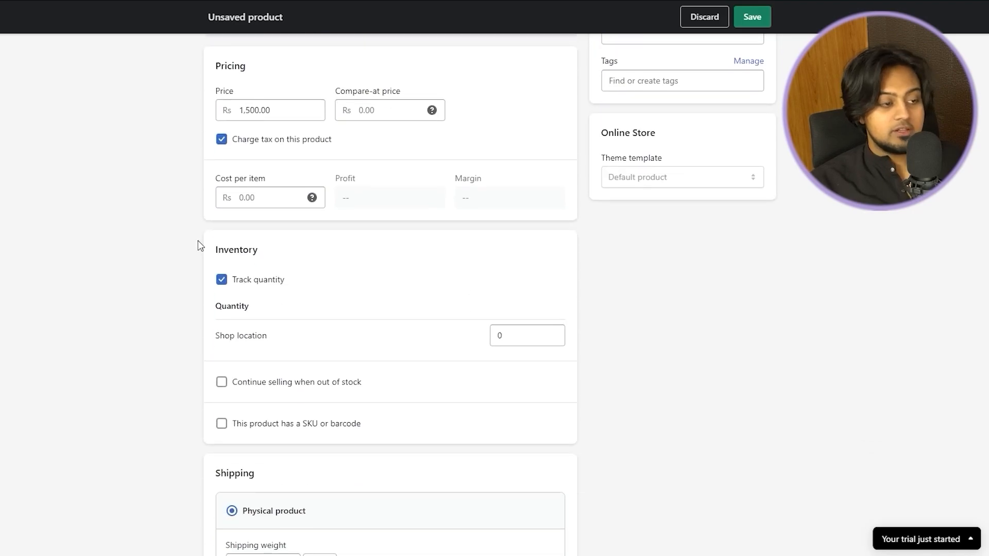
pyautogui.click(258, 204)
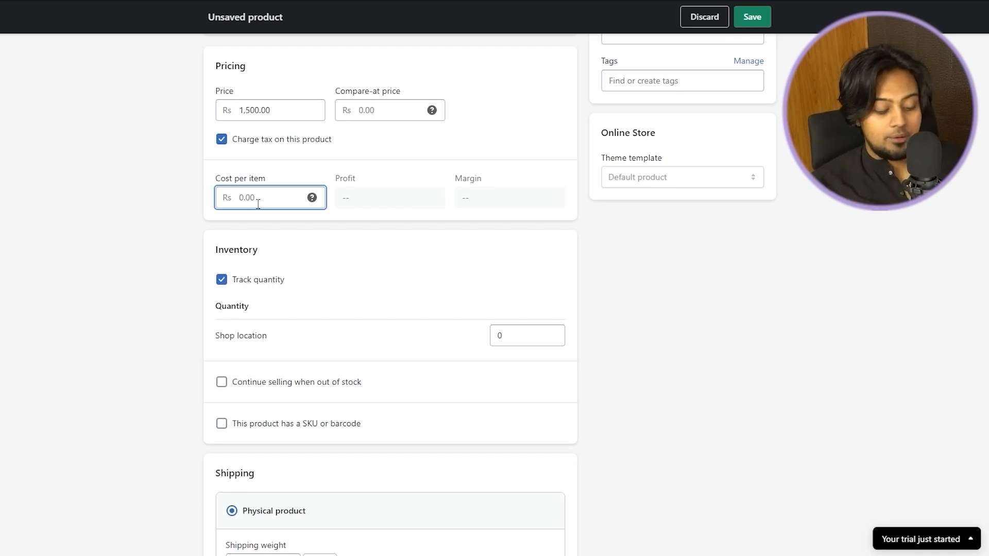
pyautogui.write('500')
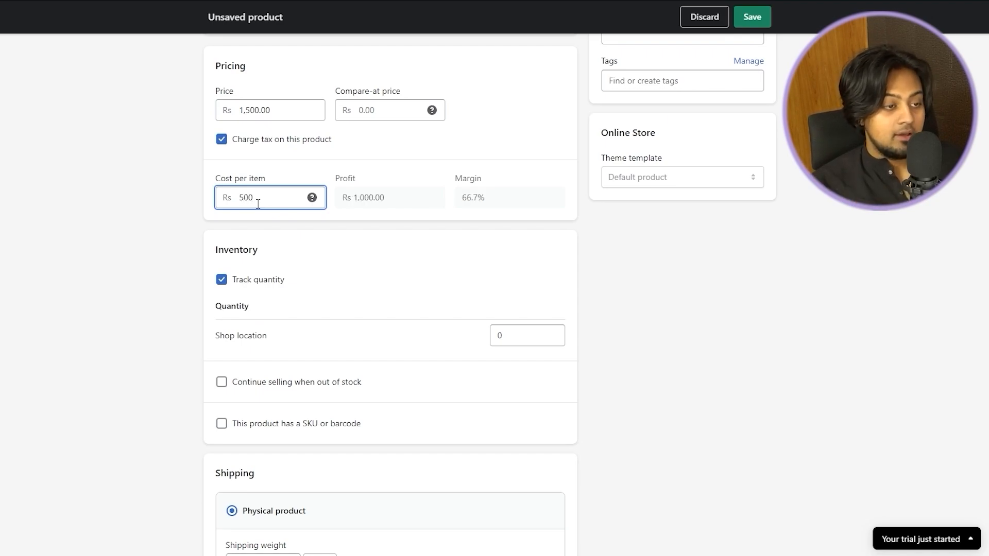
pyautogui.click(391, 233)
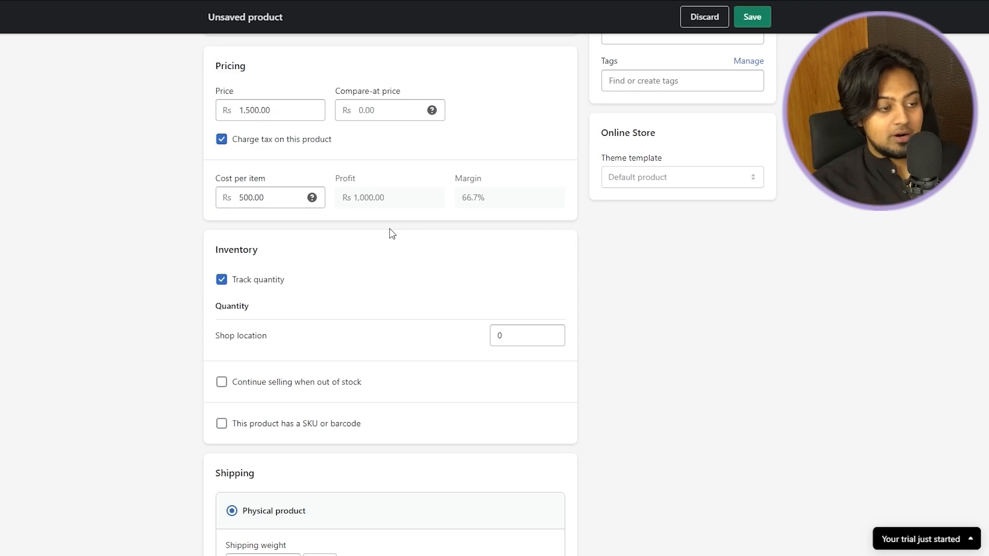
# - Add a variant option to the product and name it Color
pyautogui.scroll(-3, 392, 233)
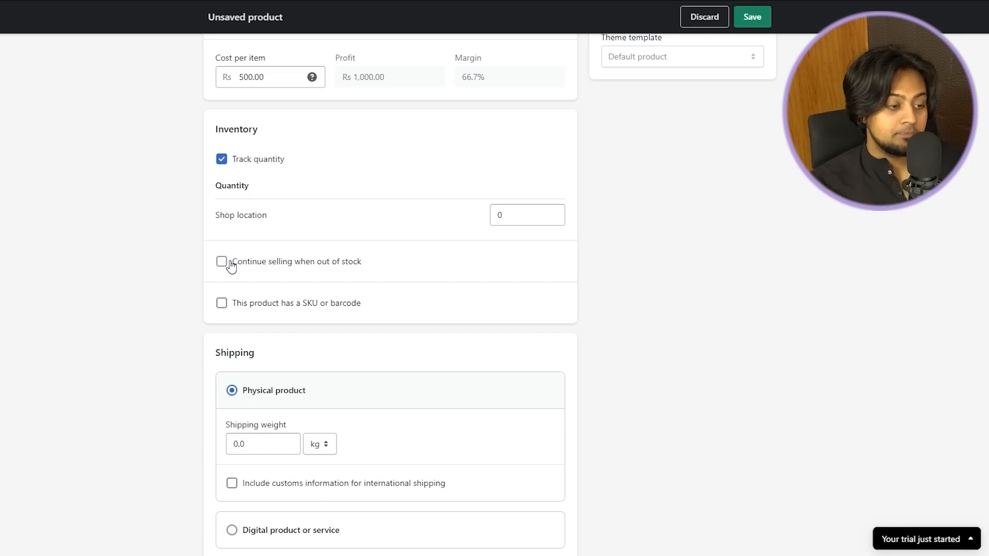
pyautogui.scroll(-5, 230, 266)
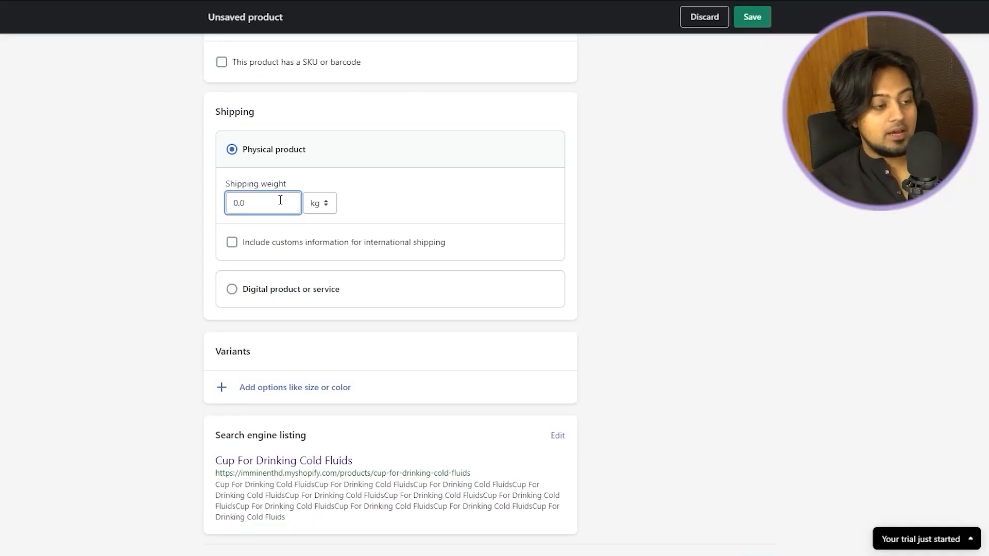
pyautogui.scroll(-2, 281, 200)
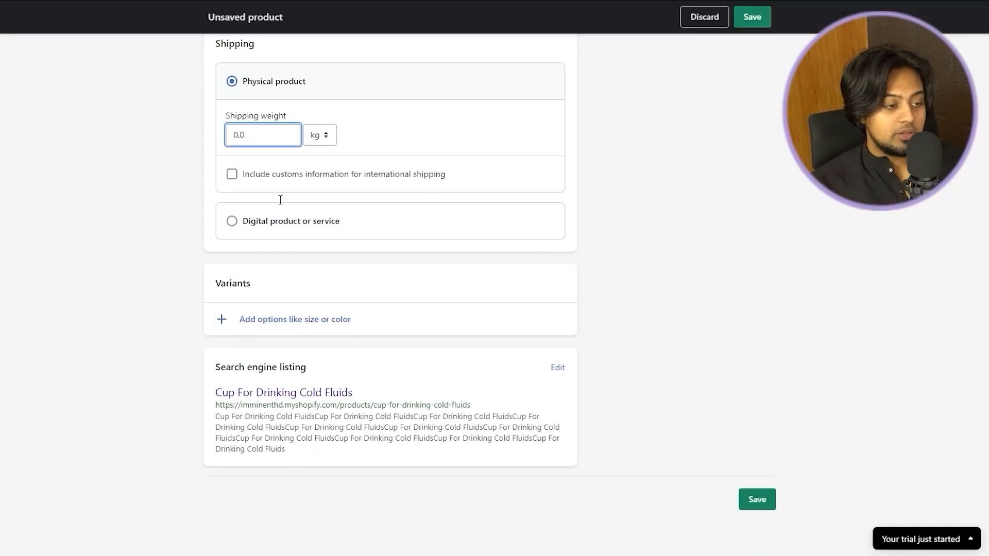
pyautogui.click(293, 316)
pyautogui.scroll(-3, 676, 233)
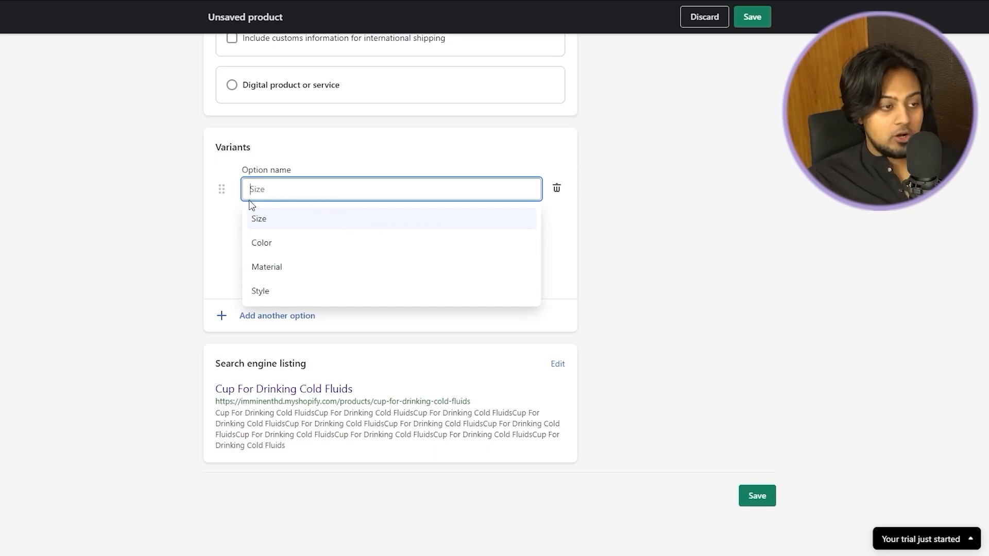
pyautogui.click(218, 223)
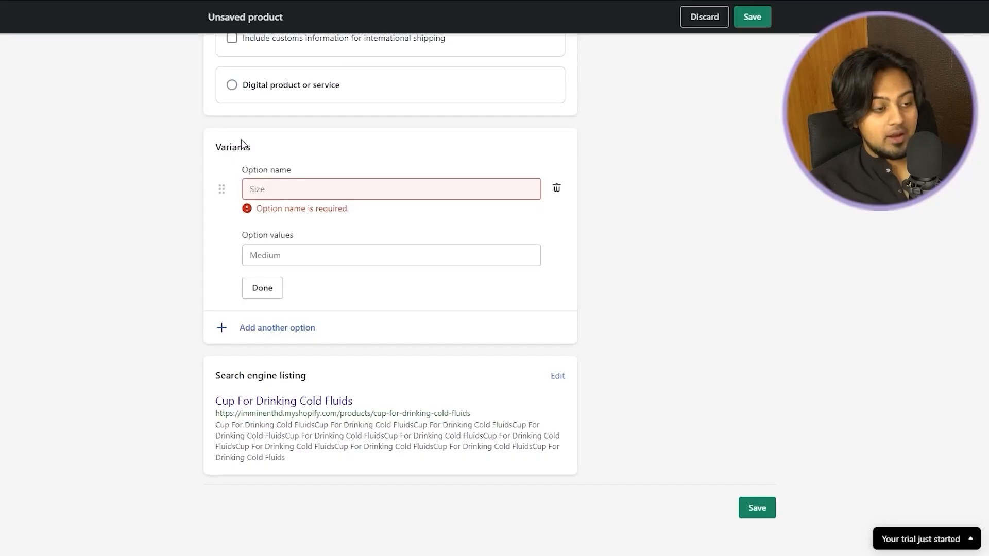
pyautogui.scroll(-1, 241, 139)
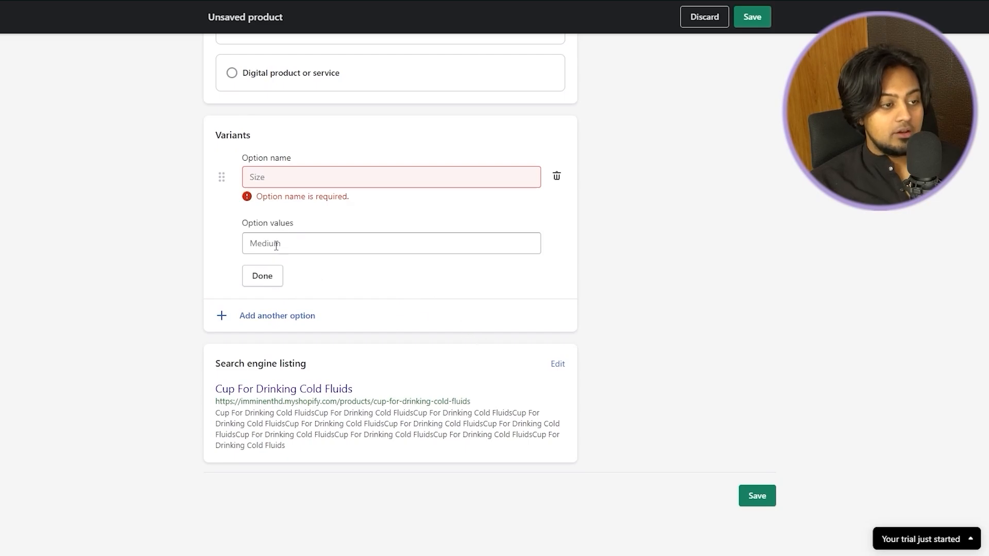
pyautogui.click(259, 316)
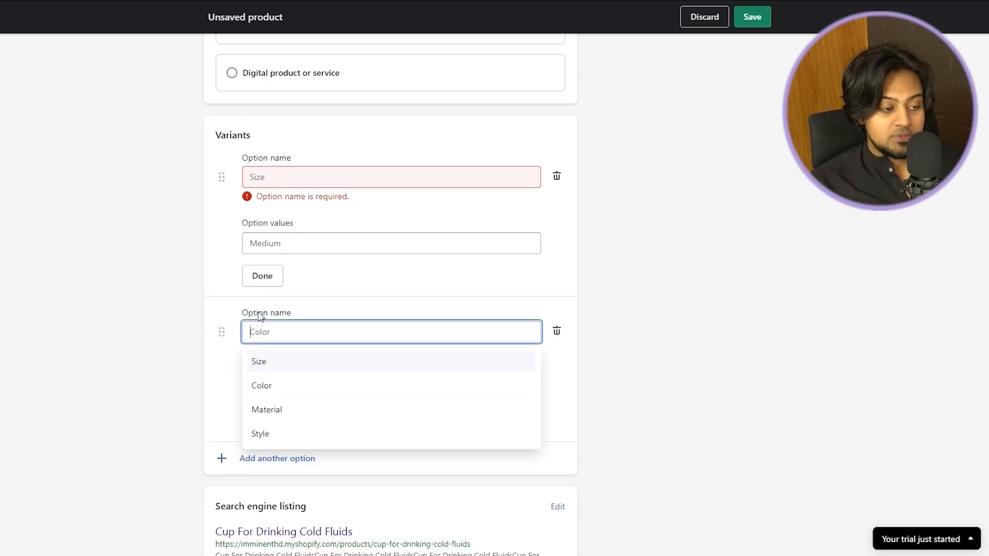
pyautogui.click(556, 331)
pyautogui.click(353, 181)
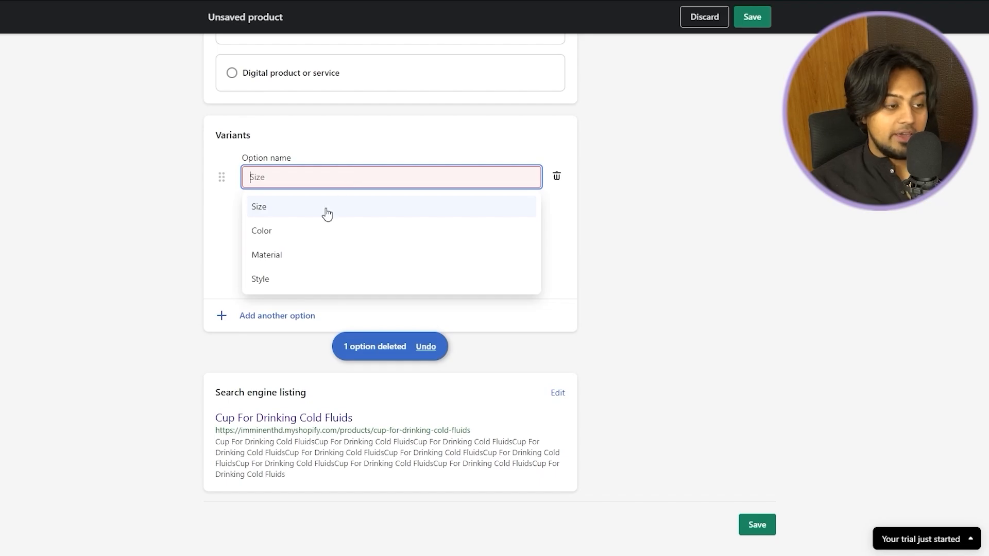
pyautogui.click(309, 230)
# - Give the Color option the values Black, Yellow and Red, and finish editing the option
pyautogui.click(294, 241)
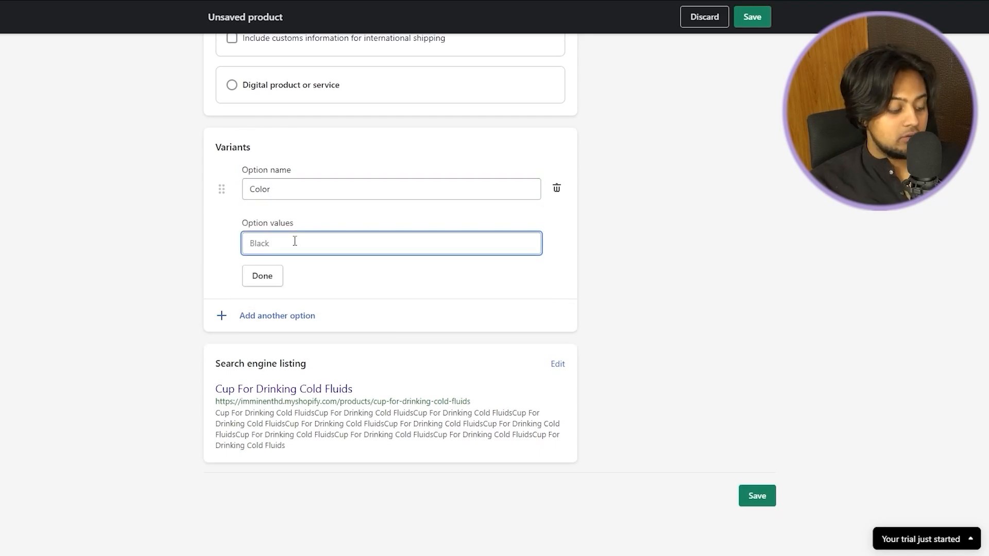
pyautogui.write('Black')
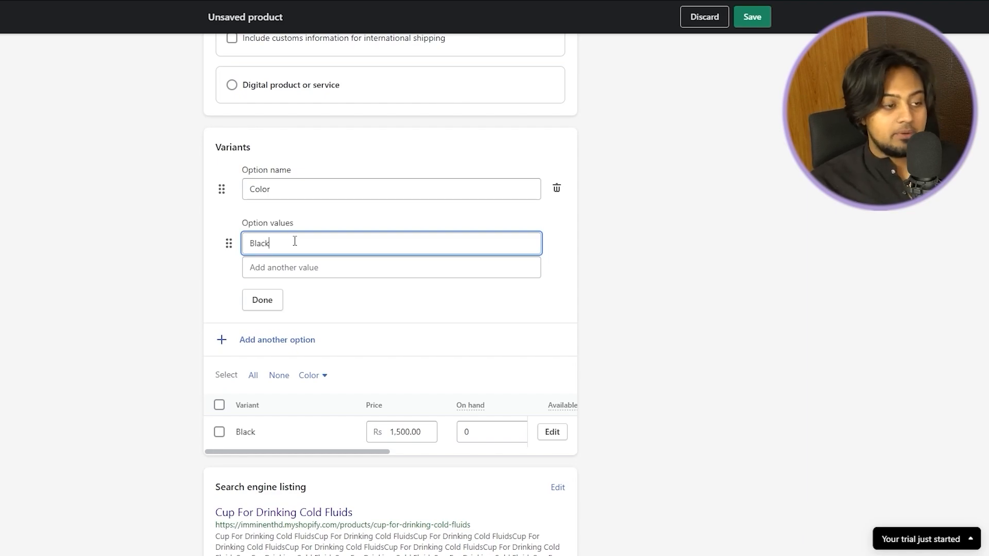
pyautogui.write('Col')
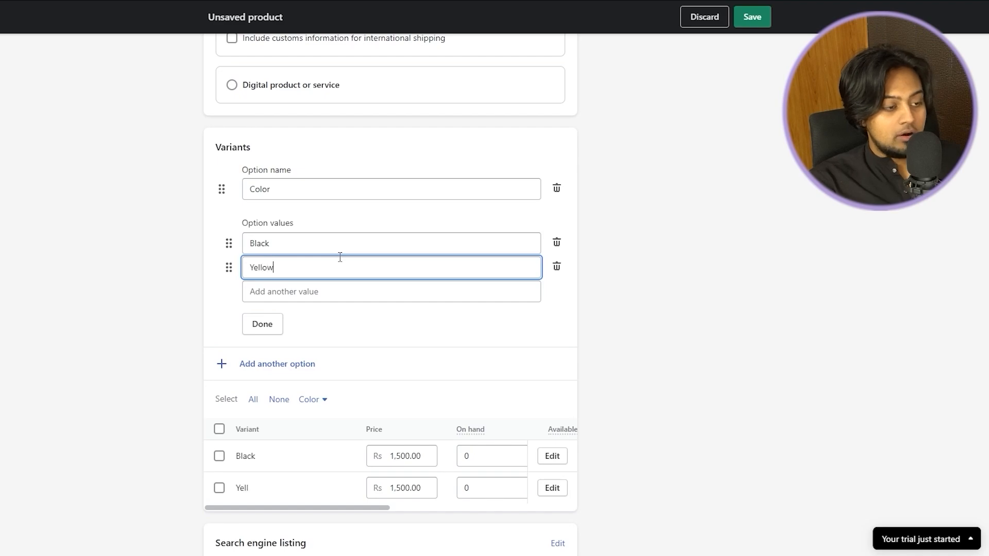
pyautogui.click(326, 296)
pyautogui.write('Red')
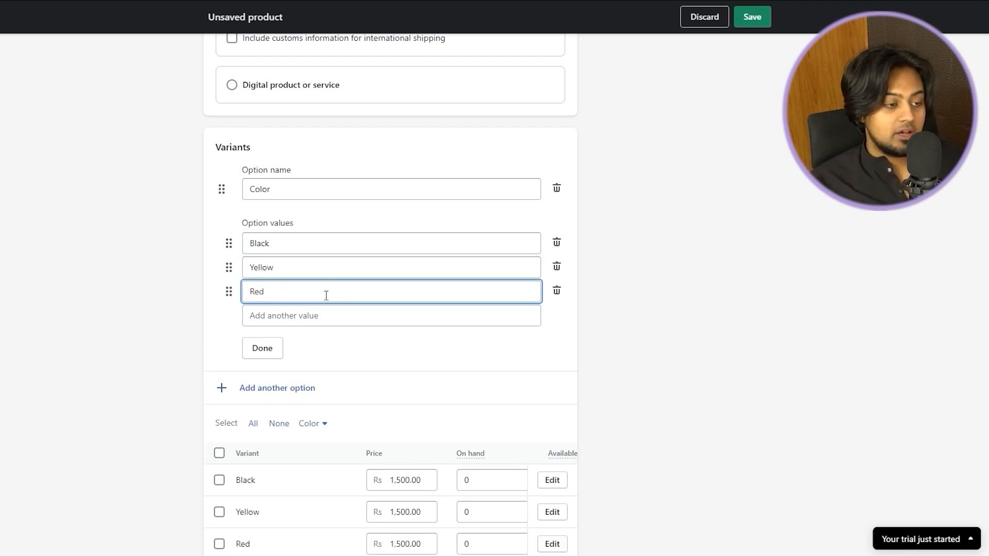
pyautogui.click(269, 350)
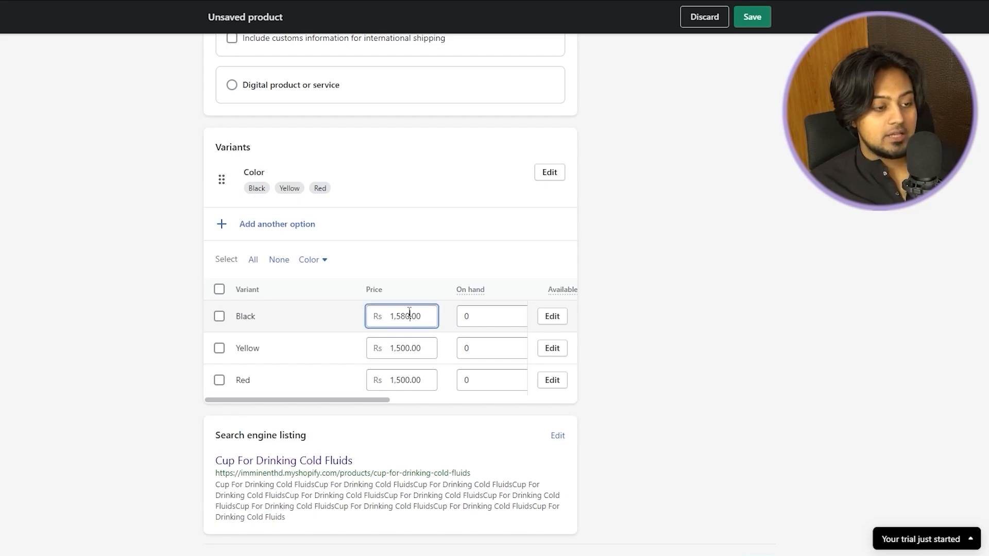
# - Set the Black variant's price to Rs 1,580 and save the product
pyautogui.click(726, 265)
pyautogui.scroll(-2, 727, 266)
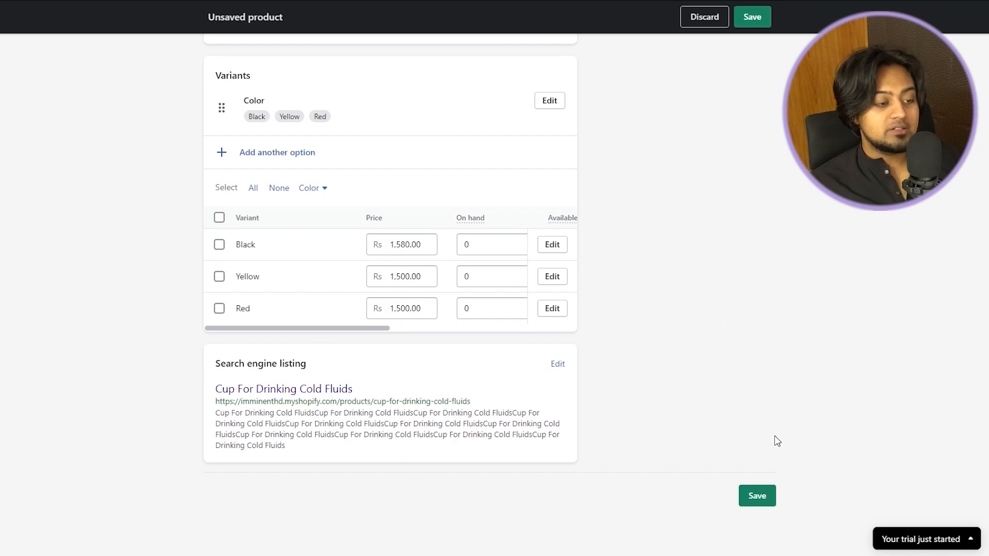
pyautogui.click(755, 497)
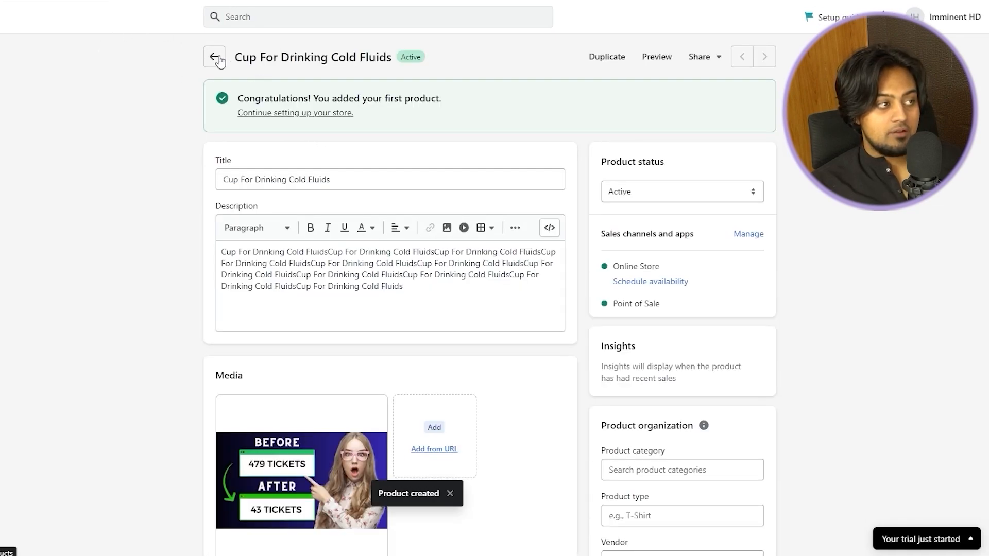
# - Return to the product list and view the bulk actions available for the selected cup product
pyautogui.click(216, 57)
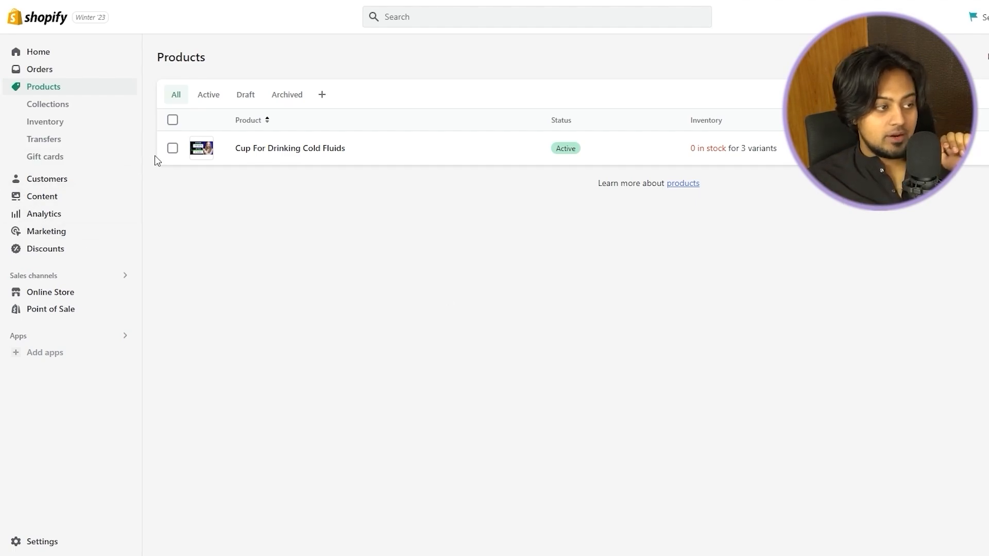
pyautogui.click(173, 149)
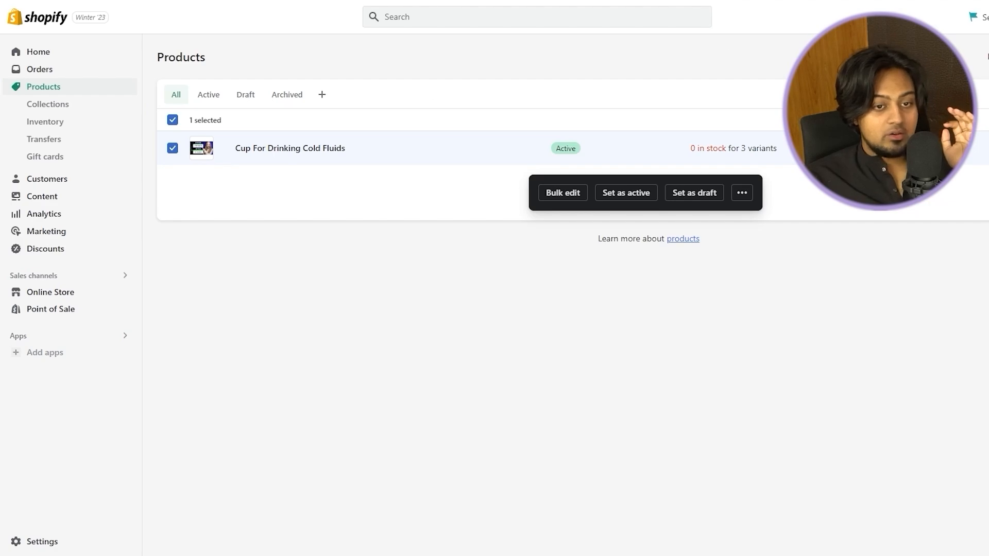
pyautogui.click(742, 193)
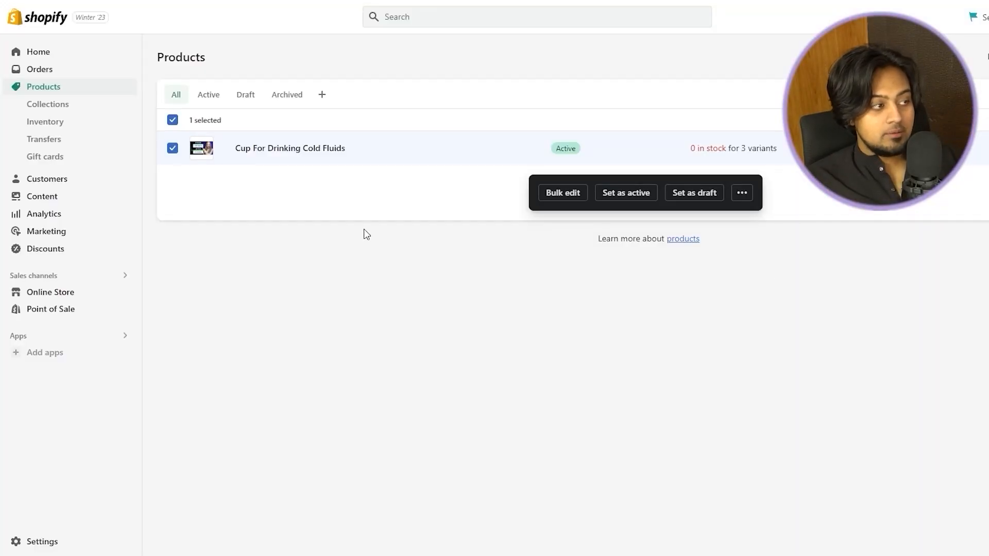
# - Create a new product collection and title it "Jewellery Product"
pyautogui.click(67, 110)
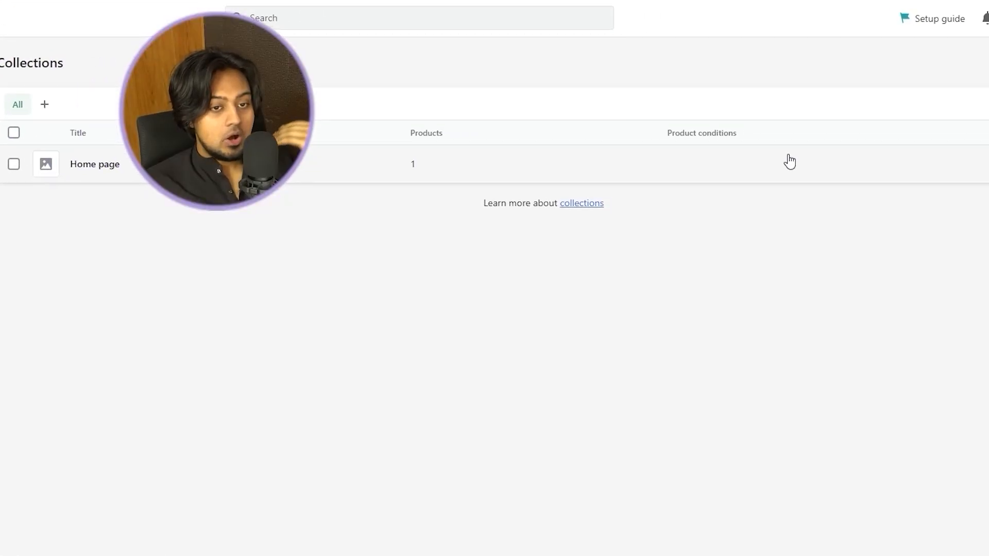
pyautogui.click(903, 70)
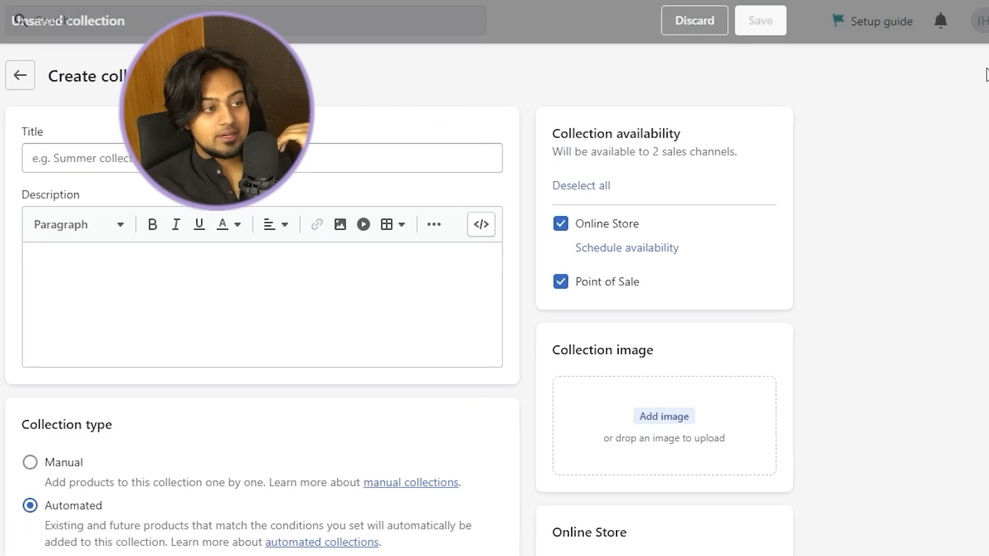
pyautogui.click(409, 148)
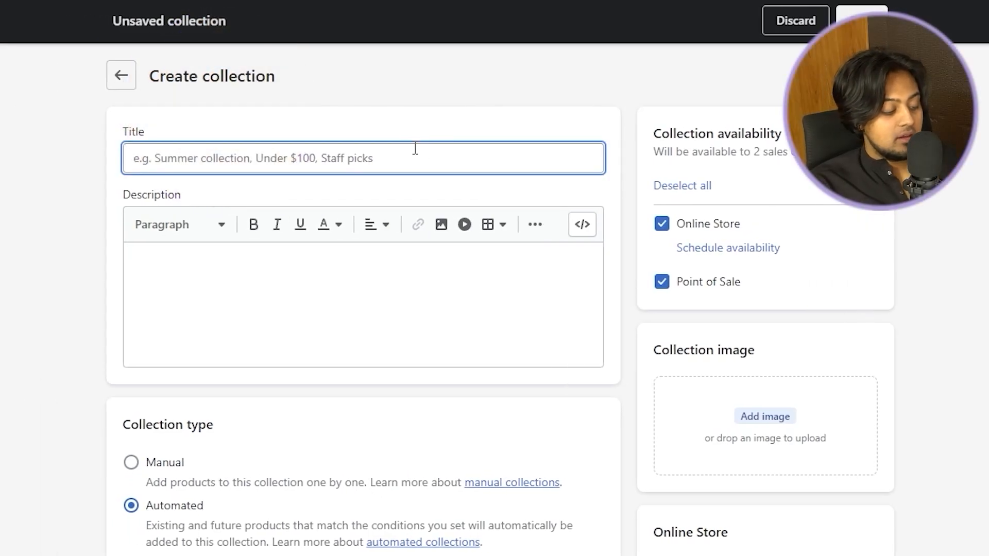
pyautogui.write('Jewellary ')
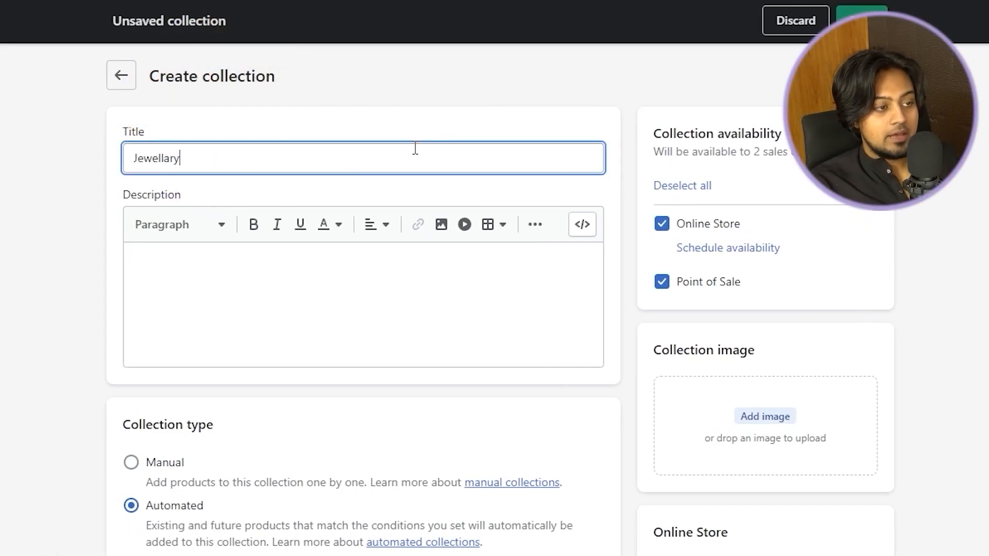
pyautogui.write('Sty')
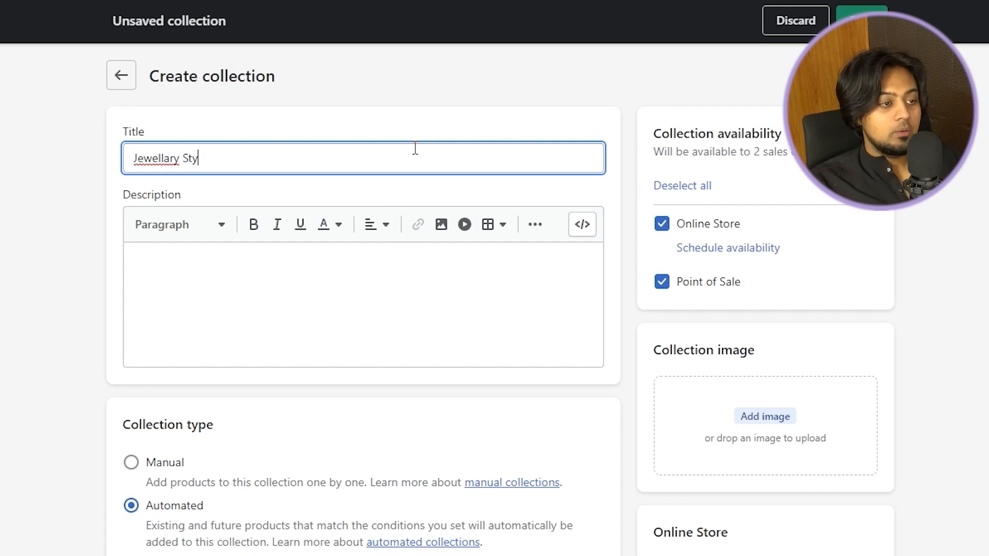
pyautogui.press('BackSpace')
pyautogui.press('BackSpace')
pyautogui.press('BackSpace')
pyautogui.write('Product')
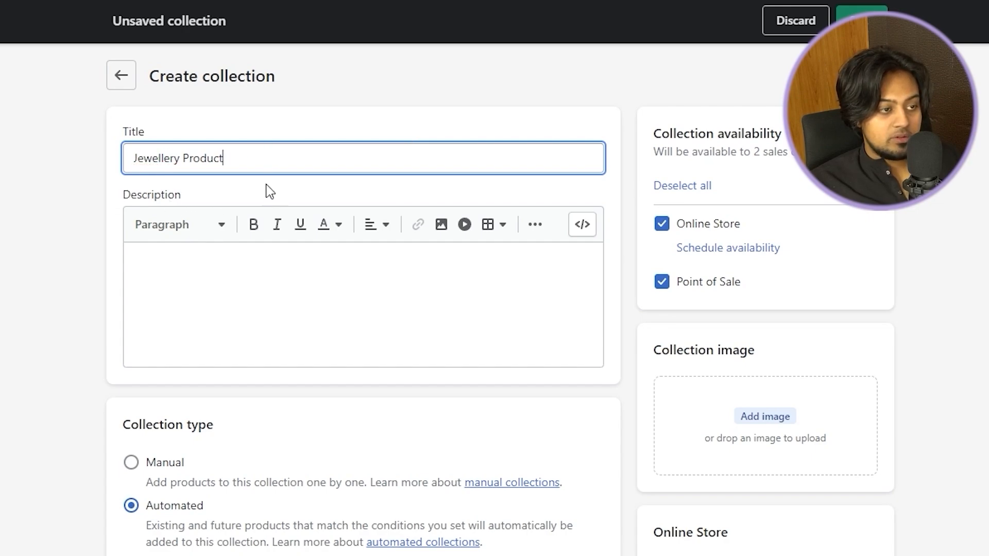
# - Describe the collection as "This collection contains only jewellery" and try to save it
pyautogui.click(271, 296)
pyautogui.write('T')
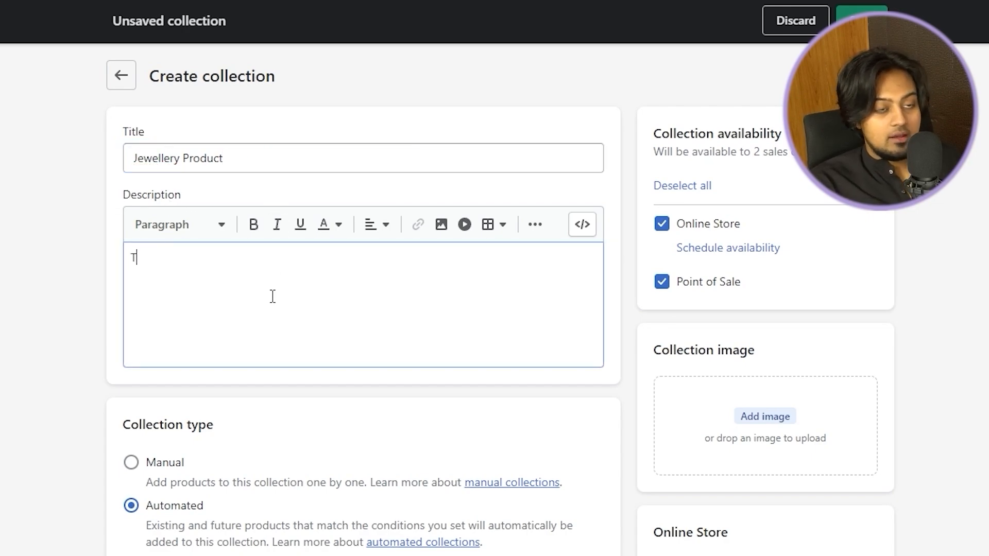
pyautogui.write('his')
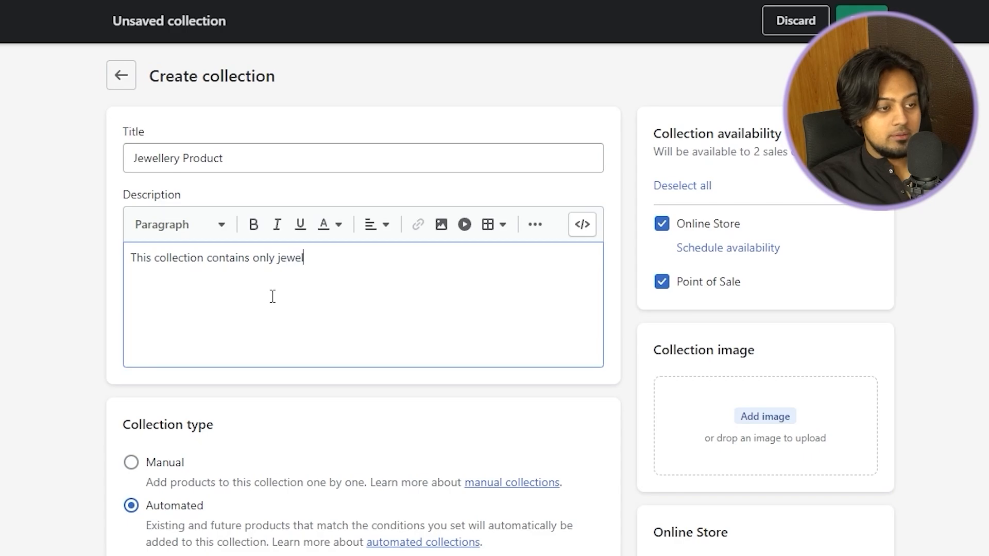
pyautogui.scroll(-5, 286, 303)
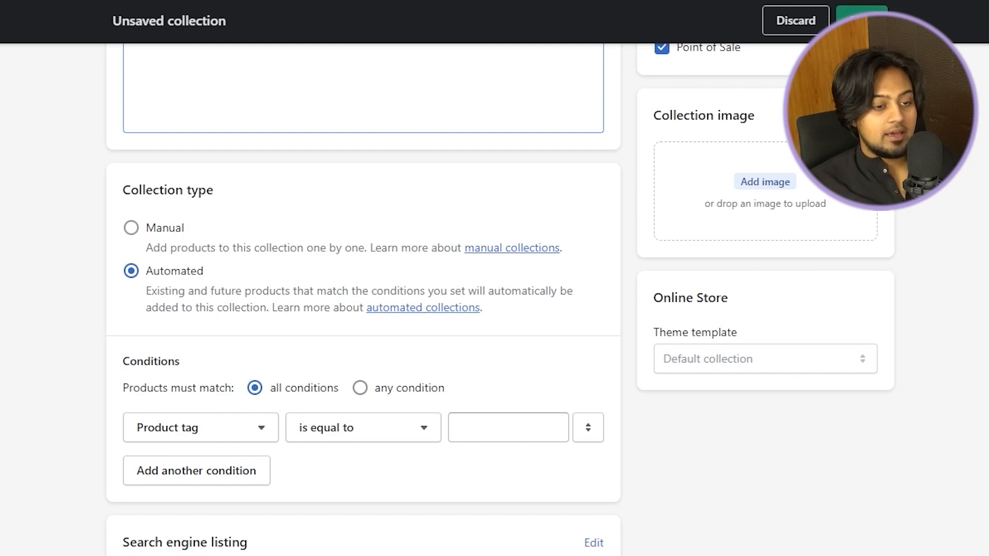
pyautogui.hotkey('ctrl', 's')
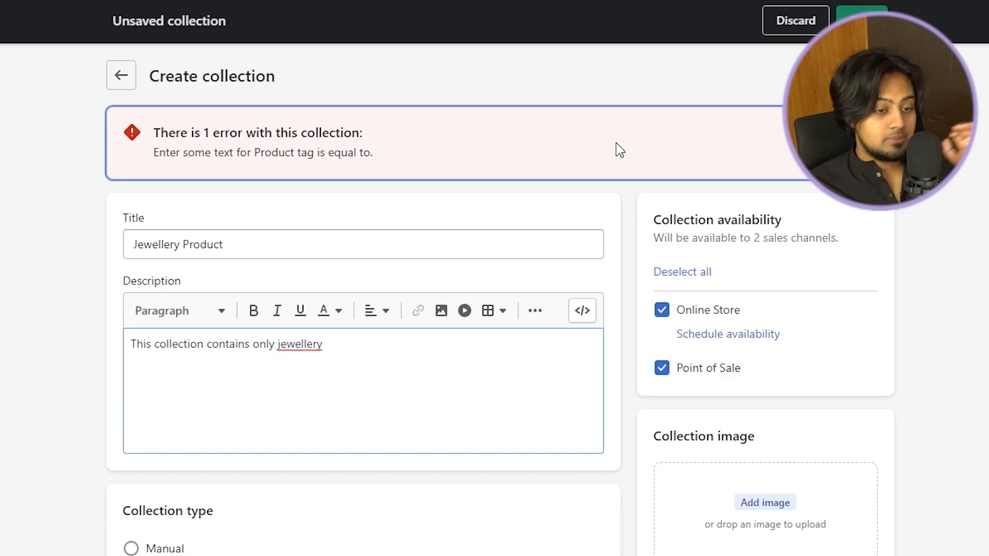
# - Set the automated collection's condition so that the product tag is equal to 4811
pyautogui.scroll(-5, 619, 150)
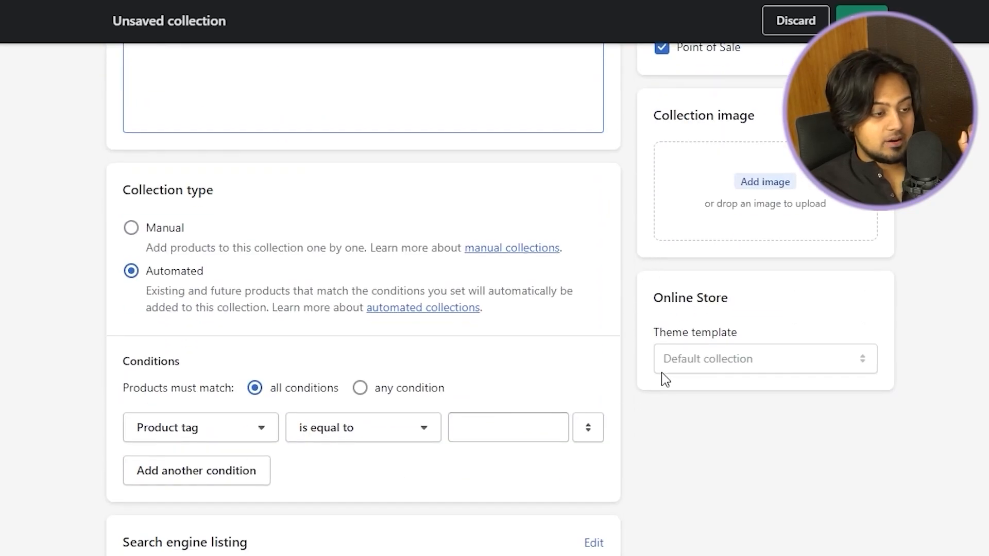
pyautogui.click(202, 429)
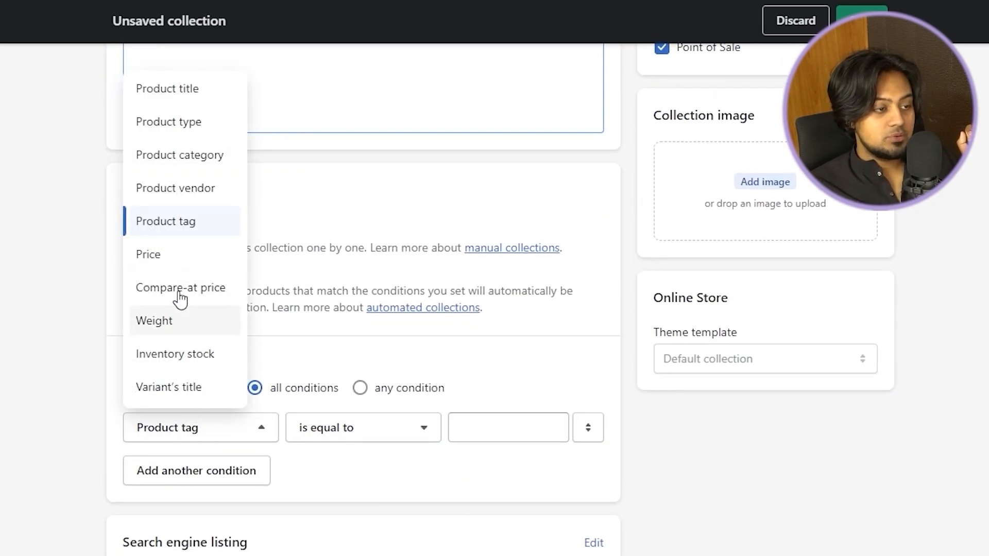
pyautogui.click(187, 223)
pyautogui.click(399, 433)
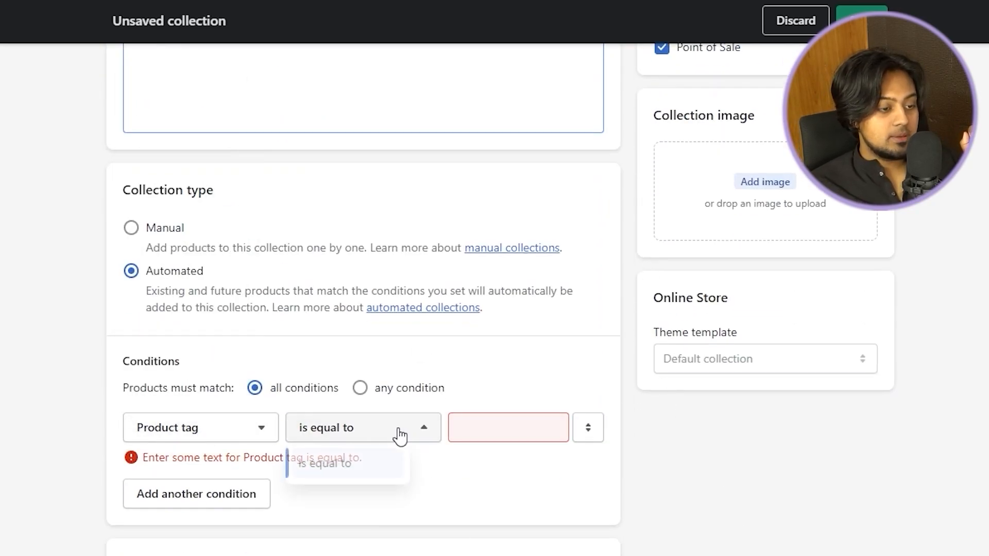
pyautogui.click(493, 423)
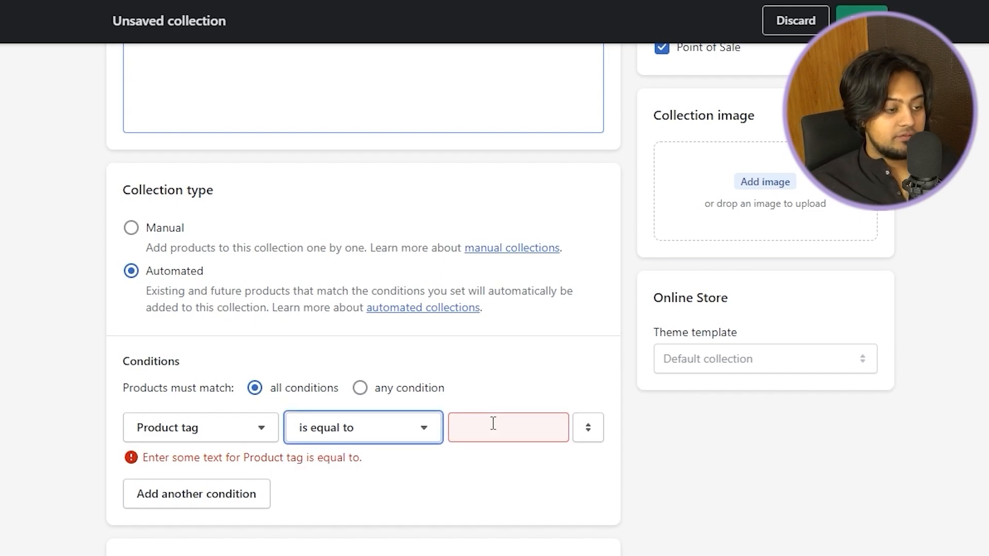
pyautogui.write('4811')
# - Save the Jewellery Product collection and return to the list of collections
pyautogui.scroll(-3, 721, 464)
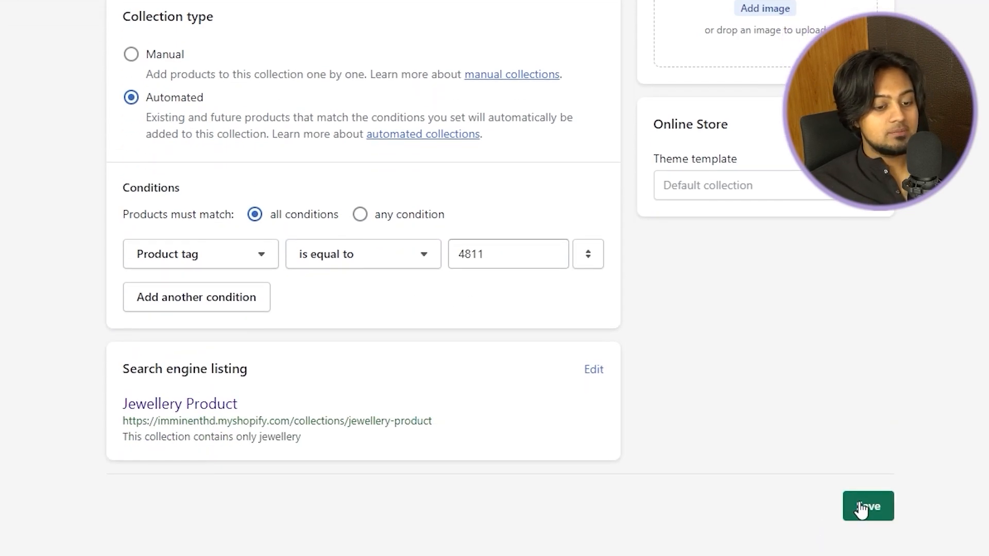
pyautogui.click(862, 507)
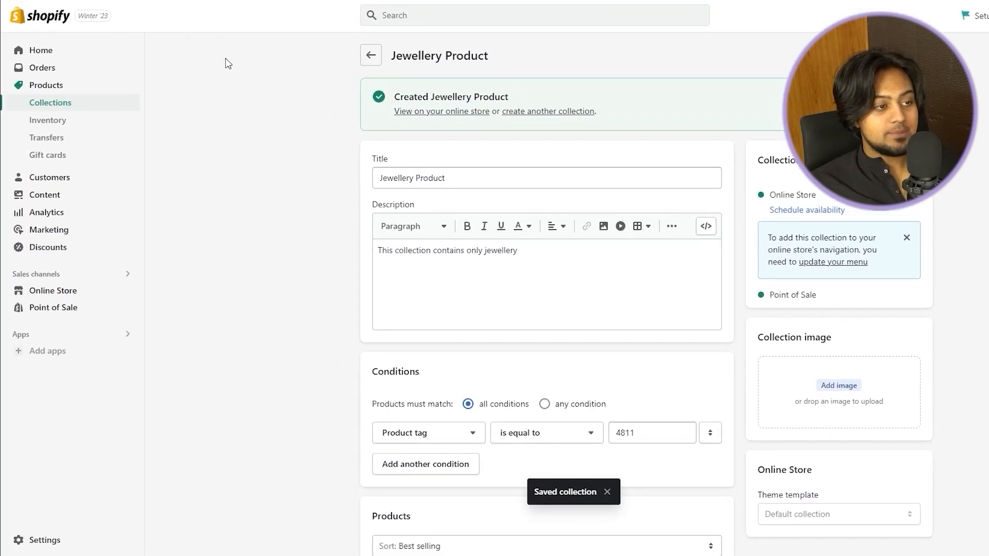
pyautogui.click(371, 55)
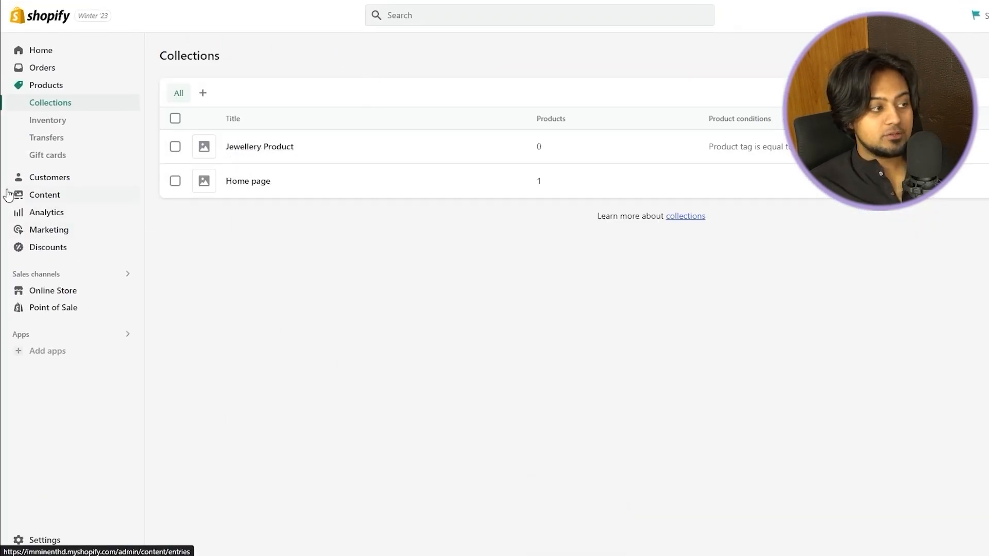
# - Add the Cup For Drinking Cold Fluids product to the Home page collection from the products list
pyautogui.click(75, 91)
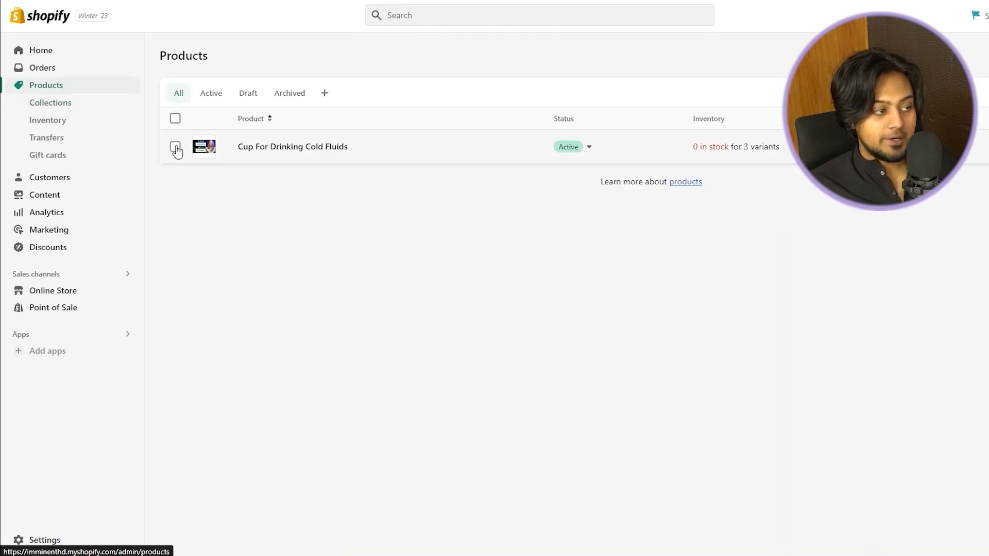
pyautogui.click(175, 147)
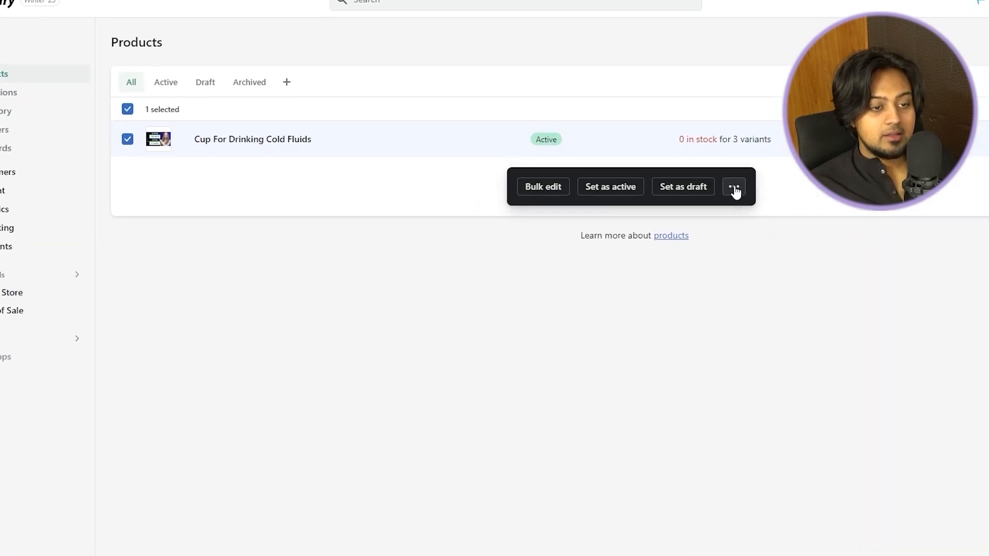
pyautogui.click(744, 191)
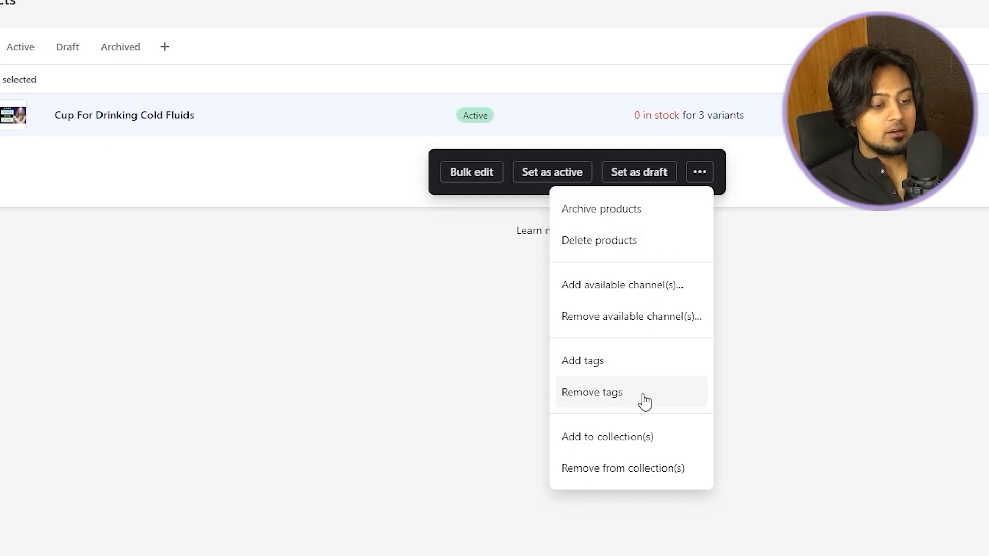
pyautogui.click(650, 441)
pyautogui.click(439, 269)
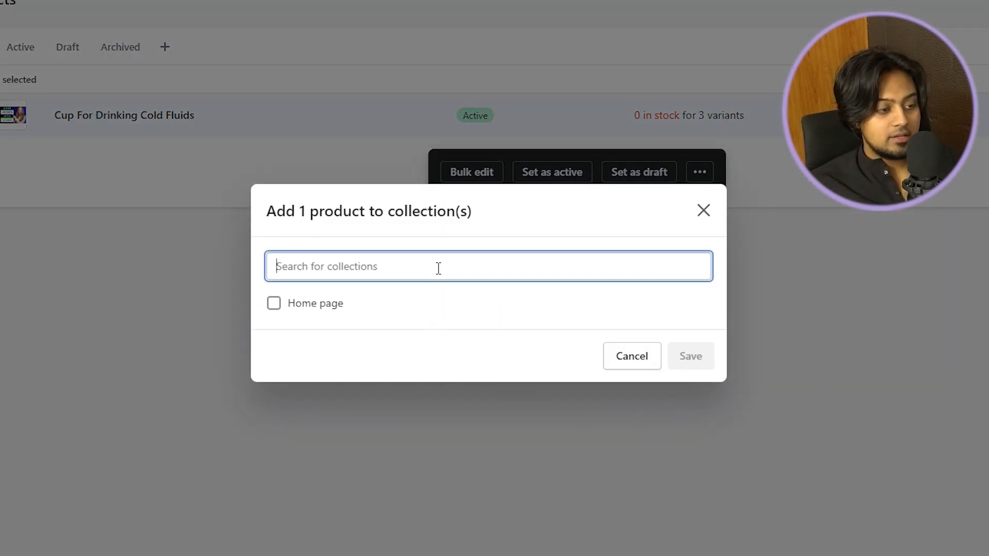
pyautogui.write('jewe')
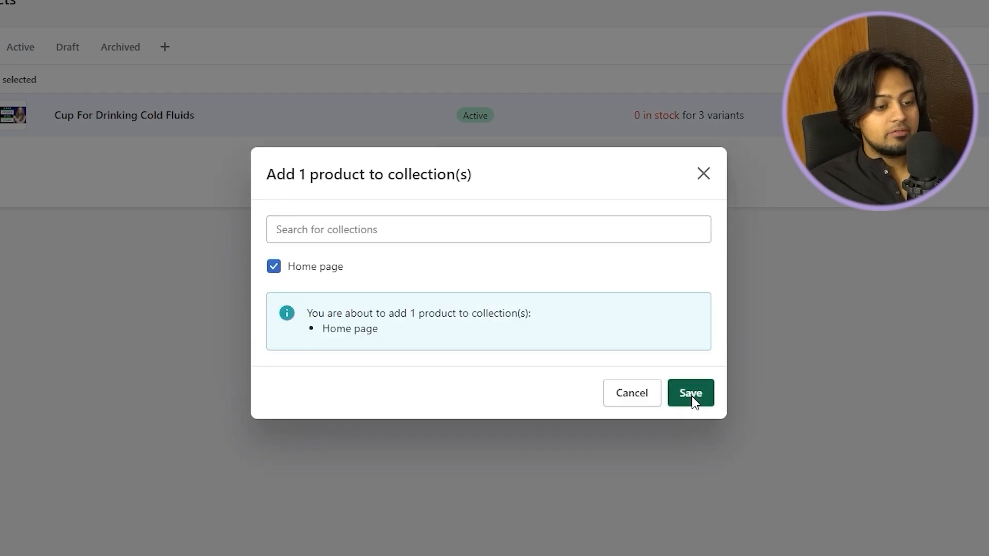
pyautogui.click(690, 394)
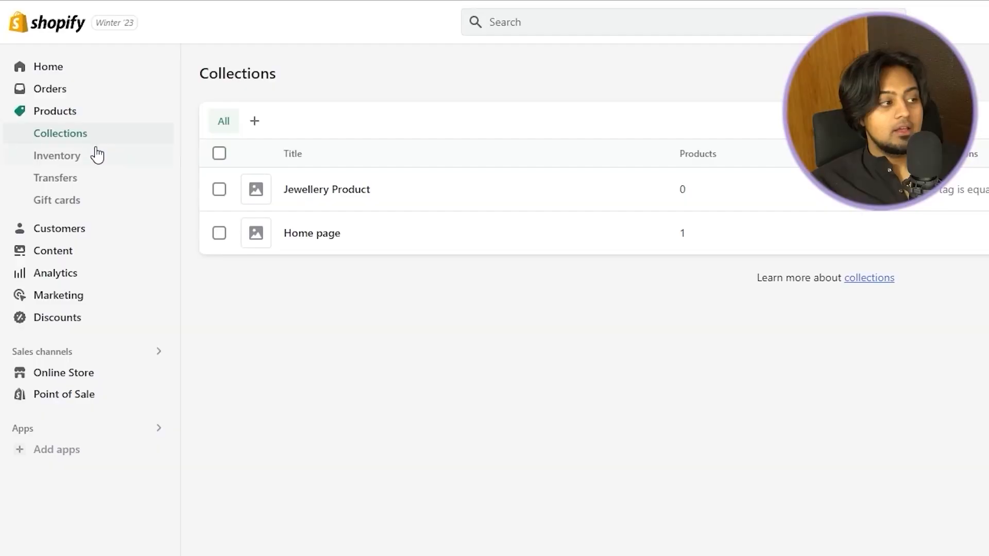
# - Set the inventory of the black Cup For Drinking Cold Fluids variant to 1500 and check its committed orders
pyautogui.click(94, 154)
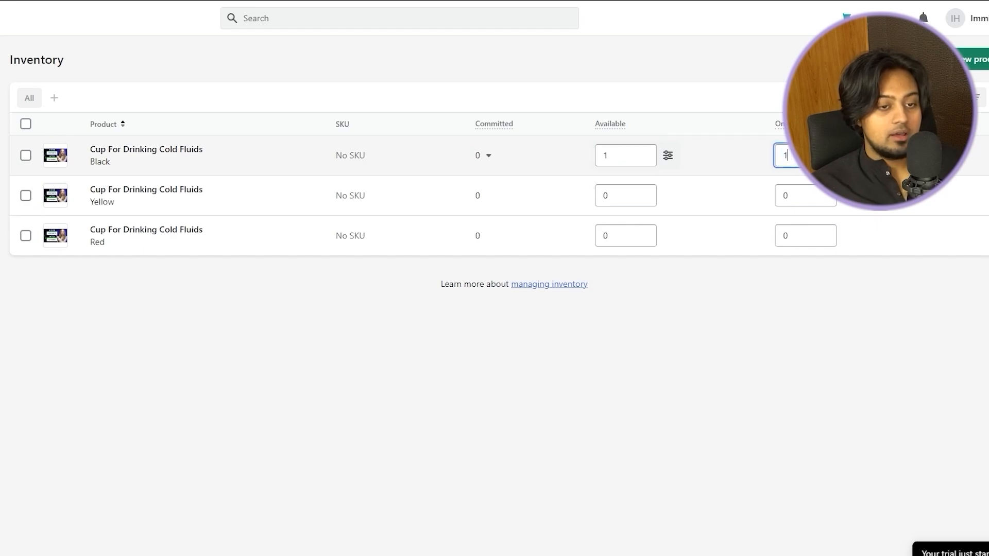
pyautogui.click(490, 157)
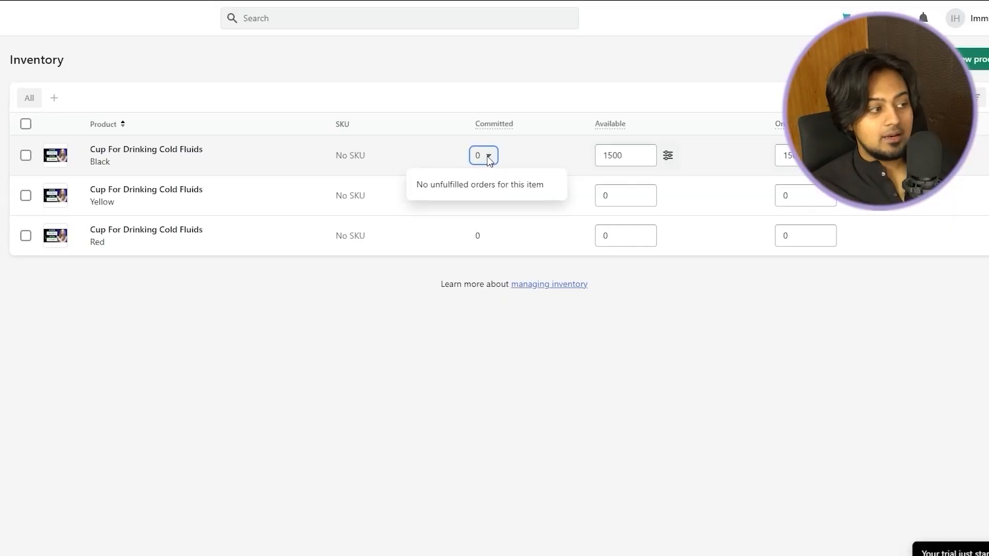
pyautogui.click(21, 156)
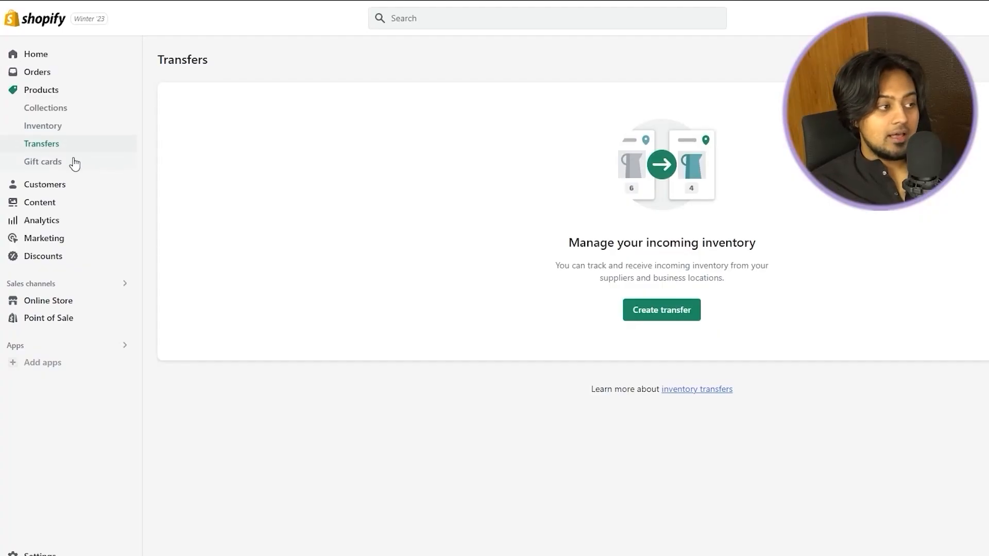
# - Start a gift card product titled "50PercOFF" with the description "This giftcard is going to give you 50 percent off."
pyautogui.click(75, 163)
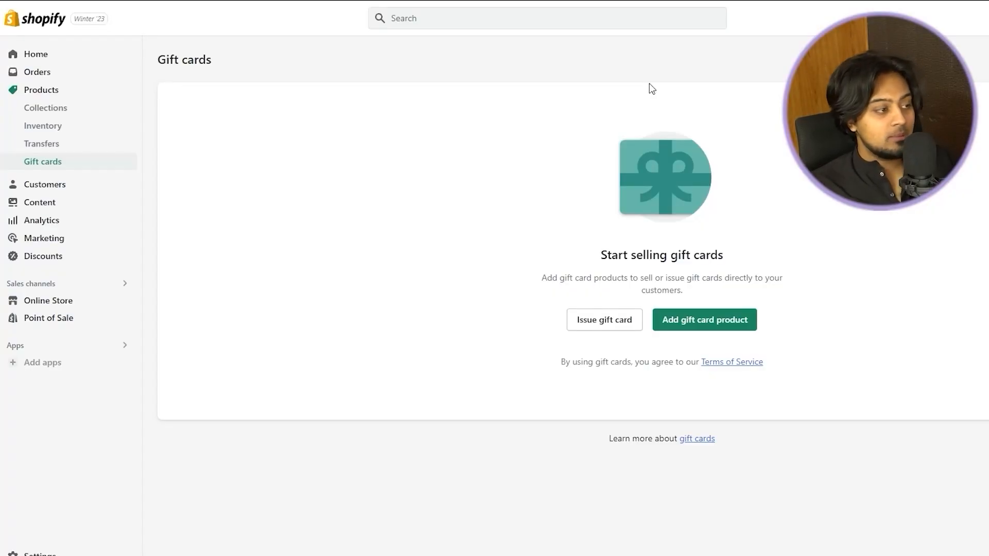
pyautogui.click(730, 321)
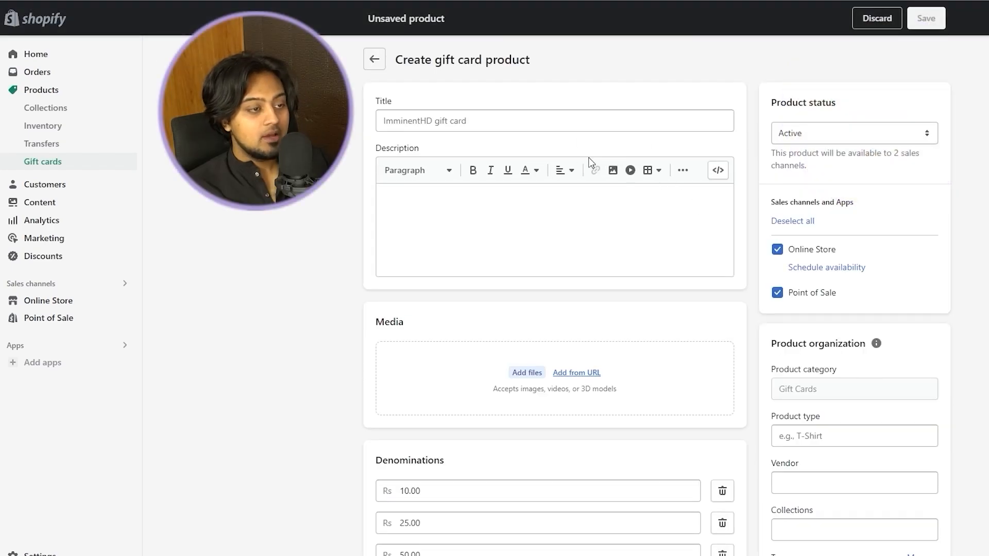
pyautogui.click(435, 125)
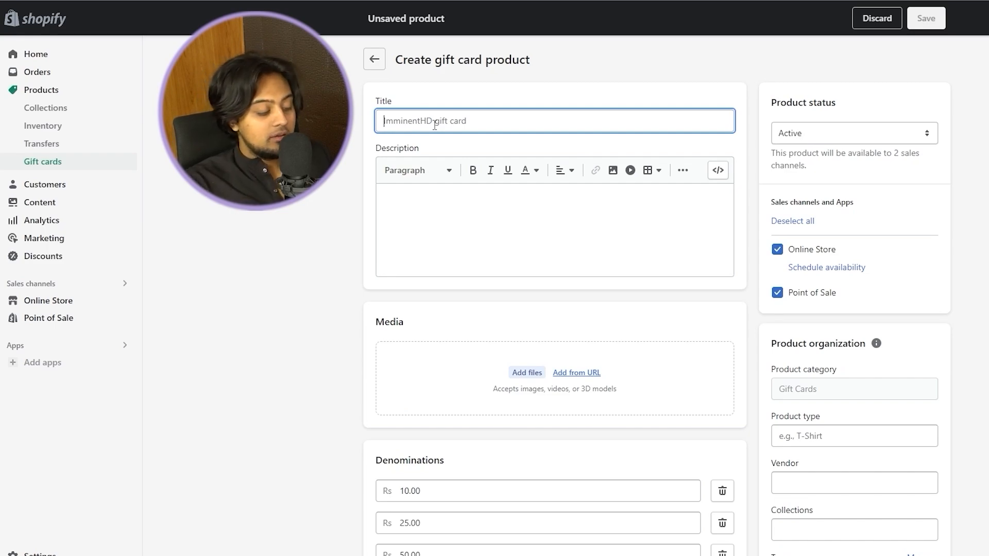
pyautogui.write('50Per')
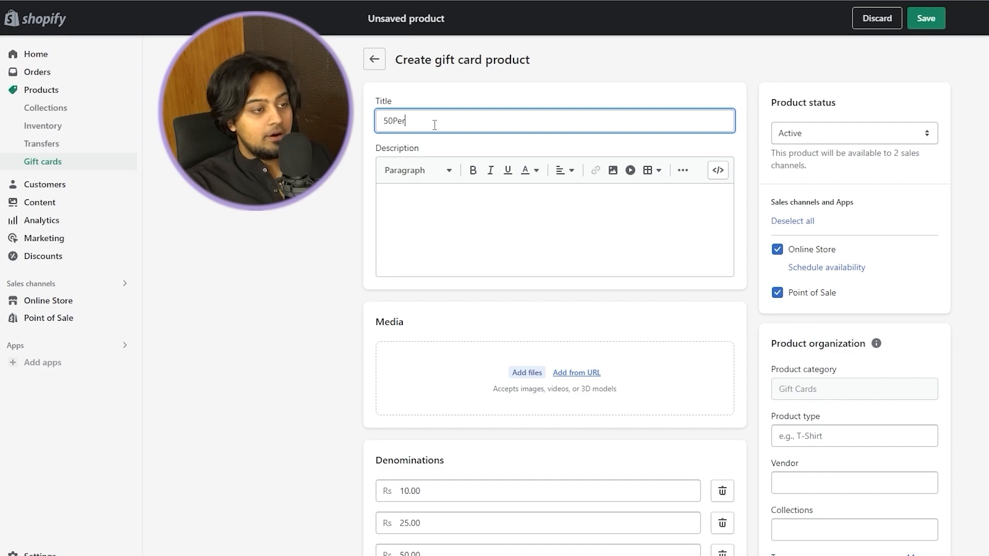
pyautogui.write('cOF')
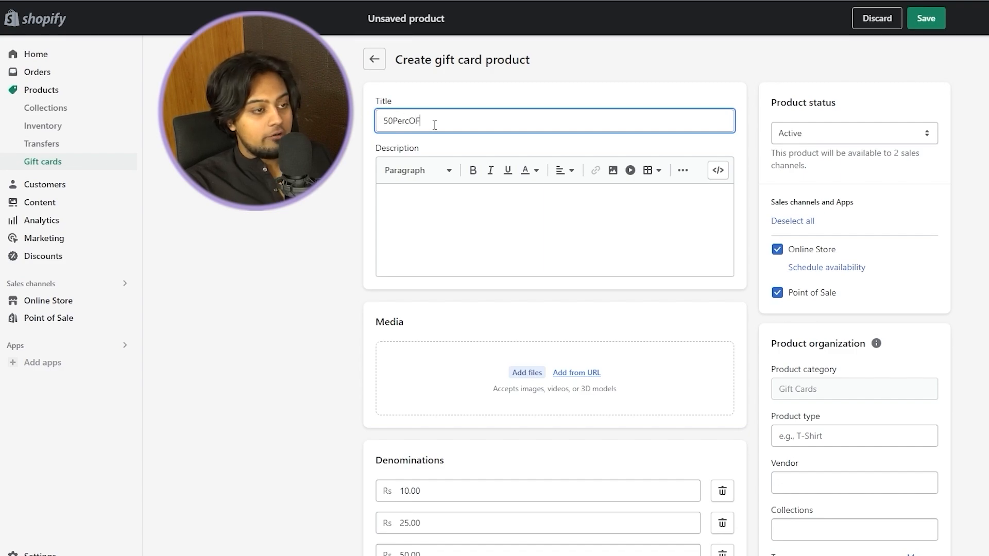
pyautogui.write('F')
pyautogui.press('Tab')
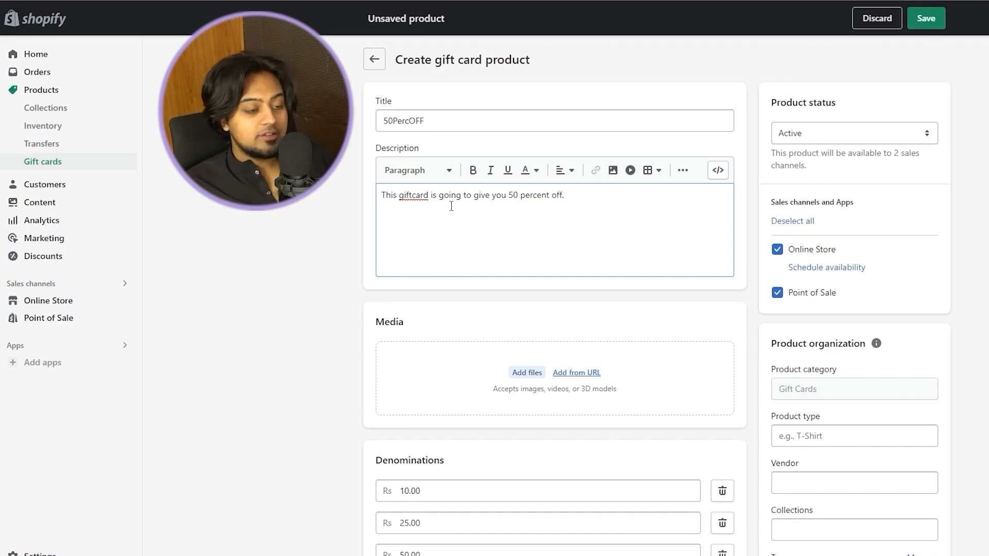
# - Review the gift card's denominations, save the gift card product with the default amounts and leave its page
pyautogui.scroll(-5, 451, 206)
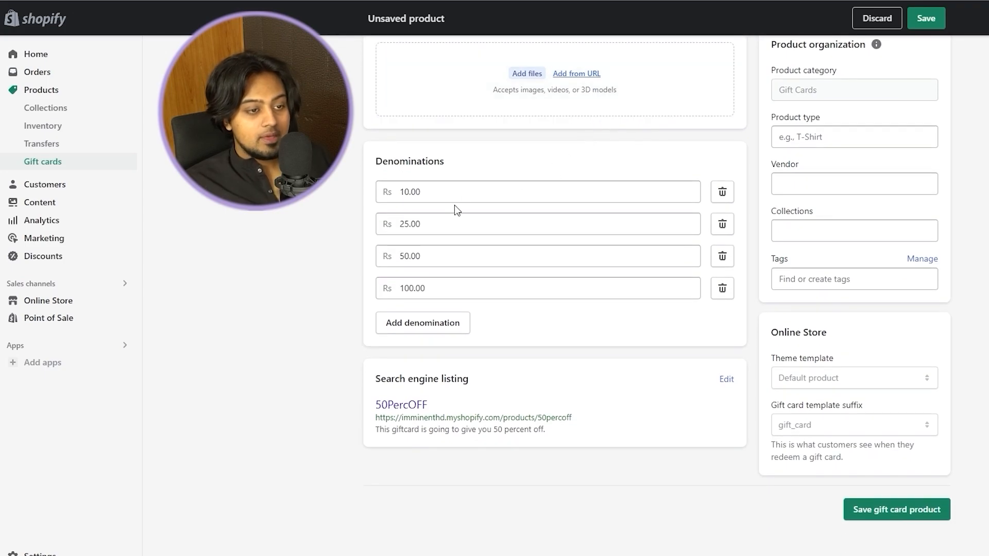
pyautogui.click(528, 201)
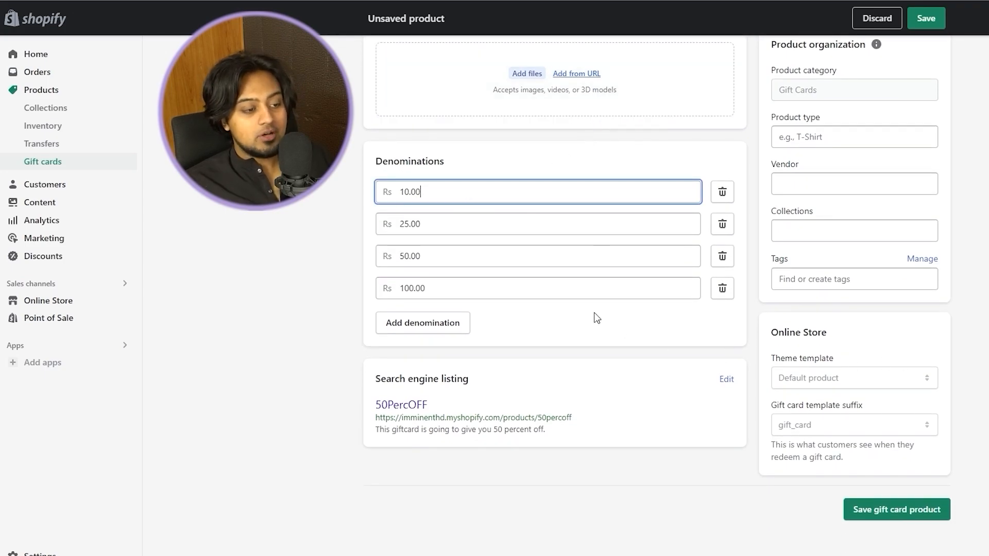
pyautogui.scroll(5, 659, 350)
pyautogui.scroll(-5, 664, 363)
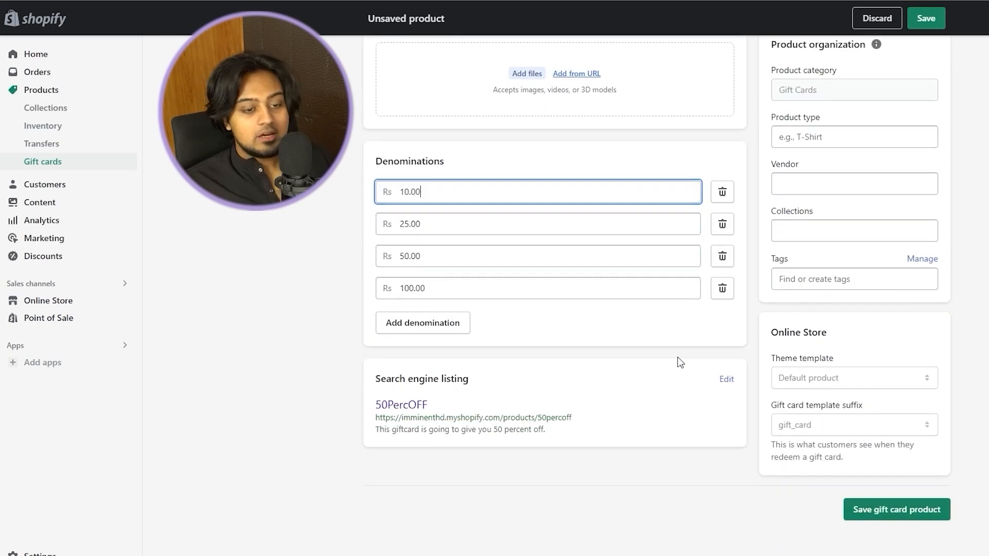
pyautogui.click(896, 513)
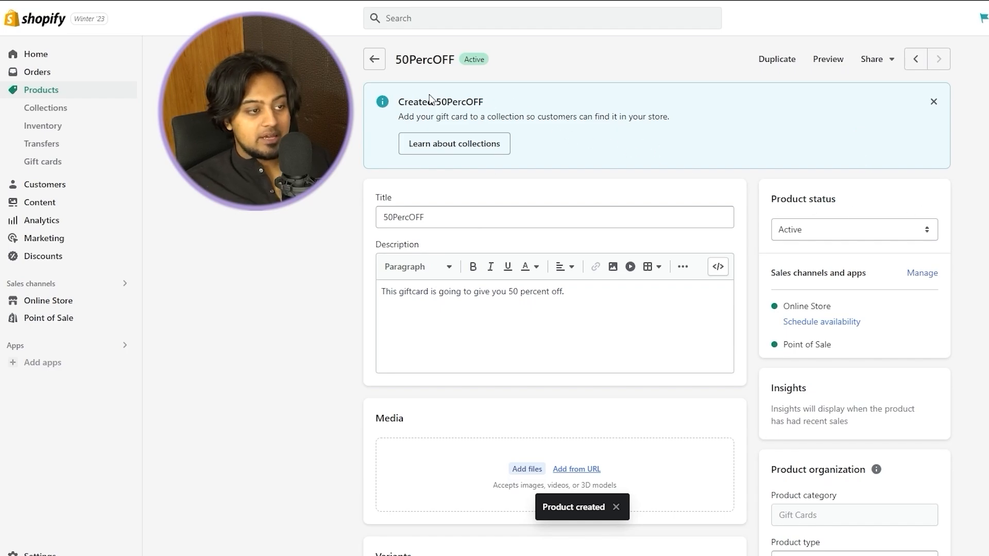
pyautogui.click(383, 61)
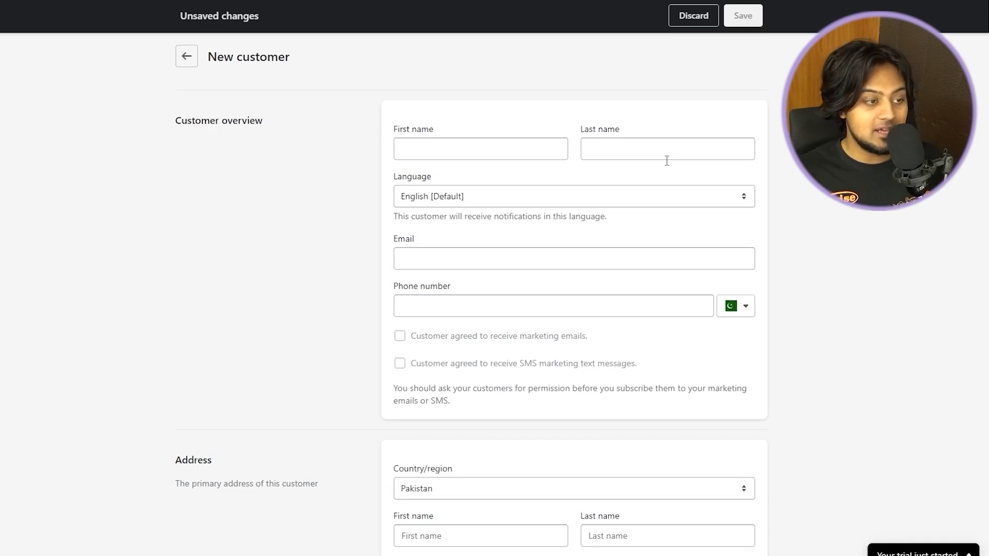
# - Look through the new customer form, covering the customer overview, address, tax exemptions, notes and tags
pyautogui.scroll(-1, 562, 187)
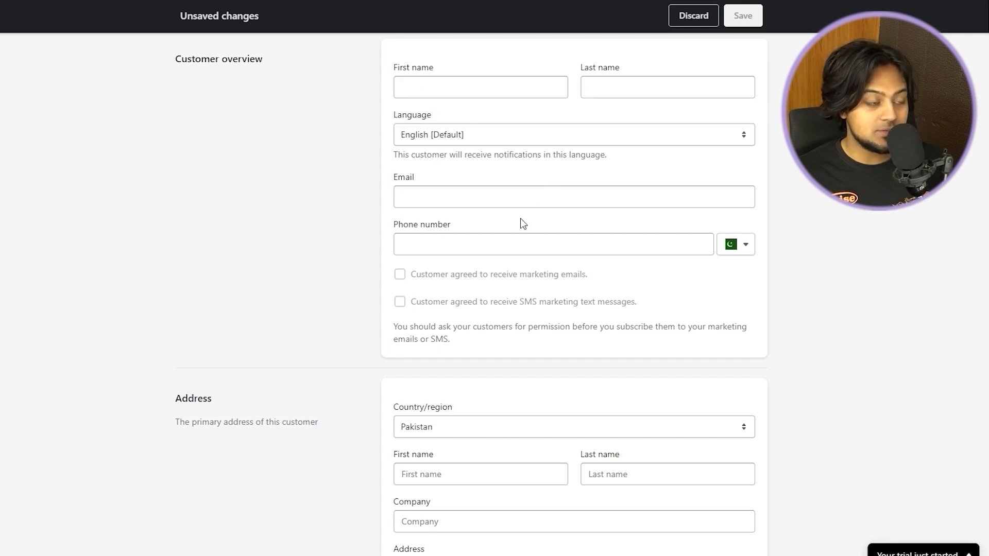
pyautogui.scroll(-5, 523, 223)
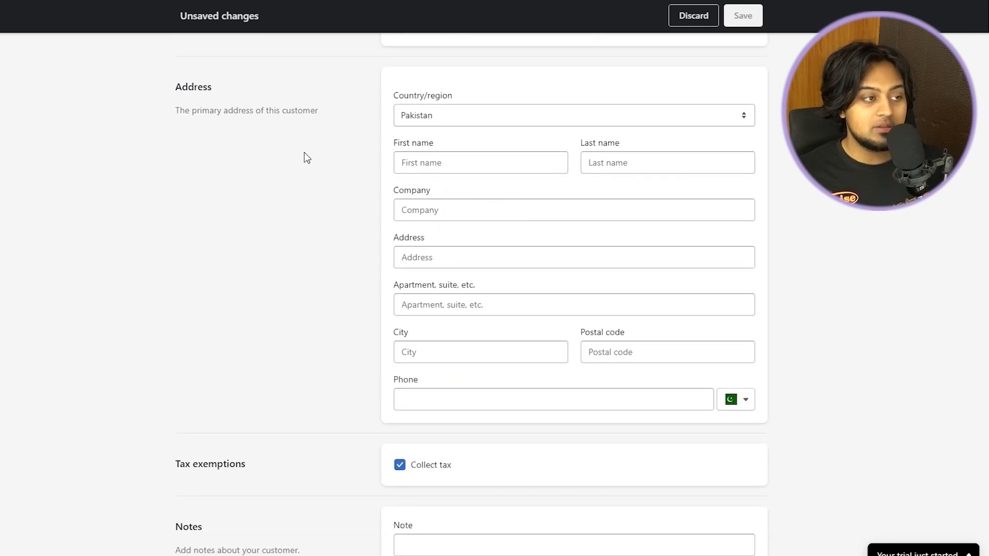
pyautogui.scroll(-3, 307, 158)
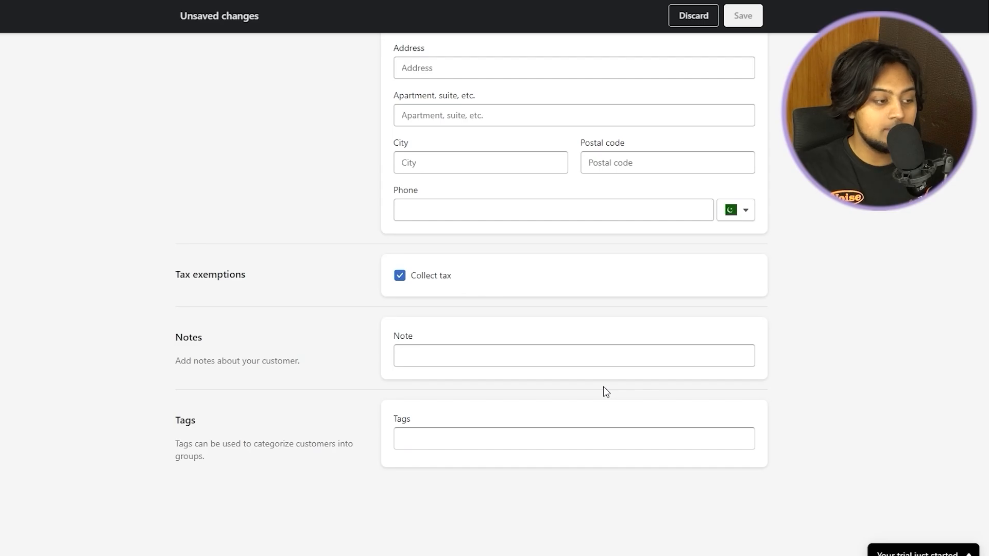
pyautogui.scroll(8, 720, 360)
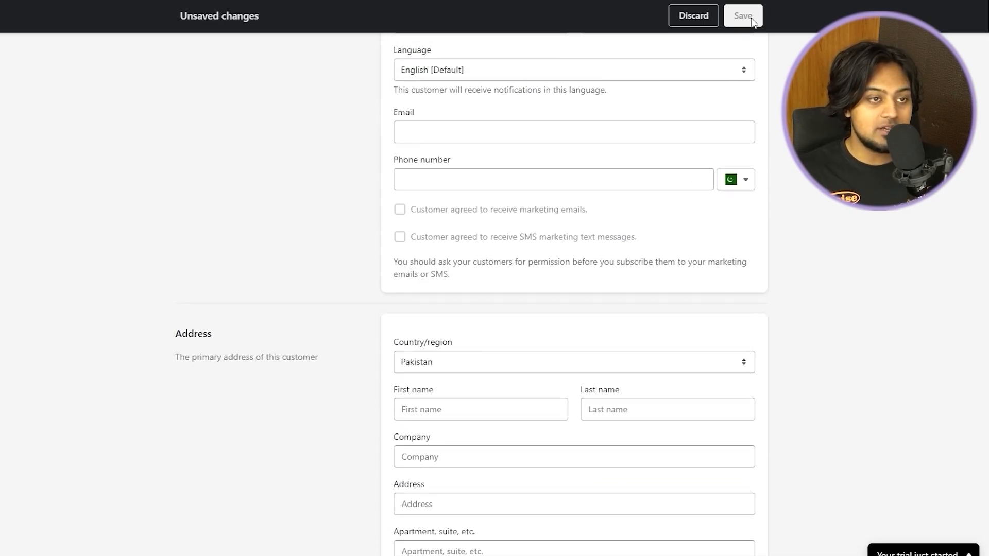
pyautogui.scroll(3, 607, 246)
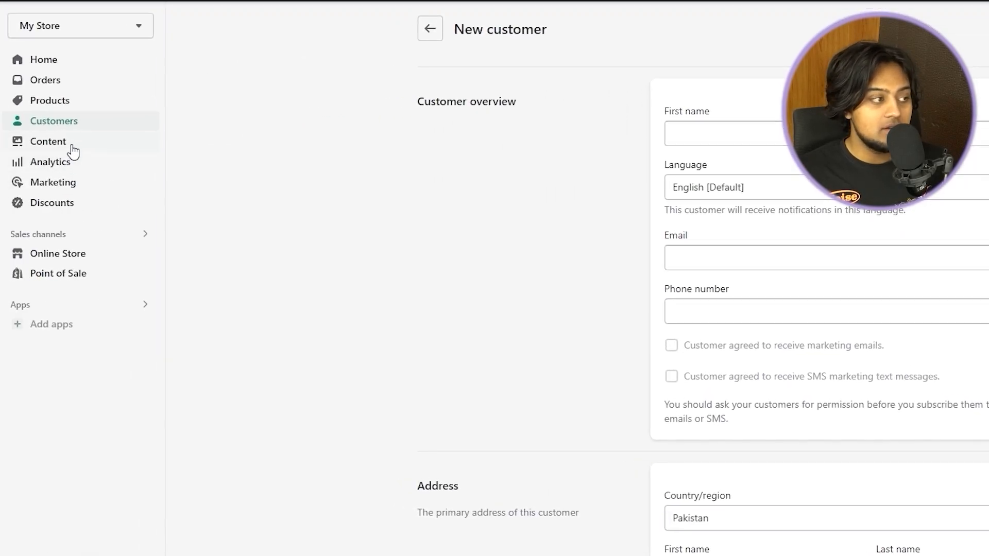
# - View the store content's metaobjects page and its files page
pyautogui.click(73, 151)
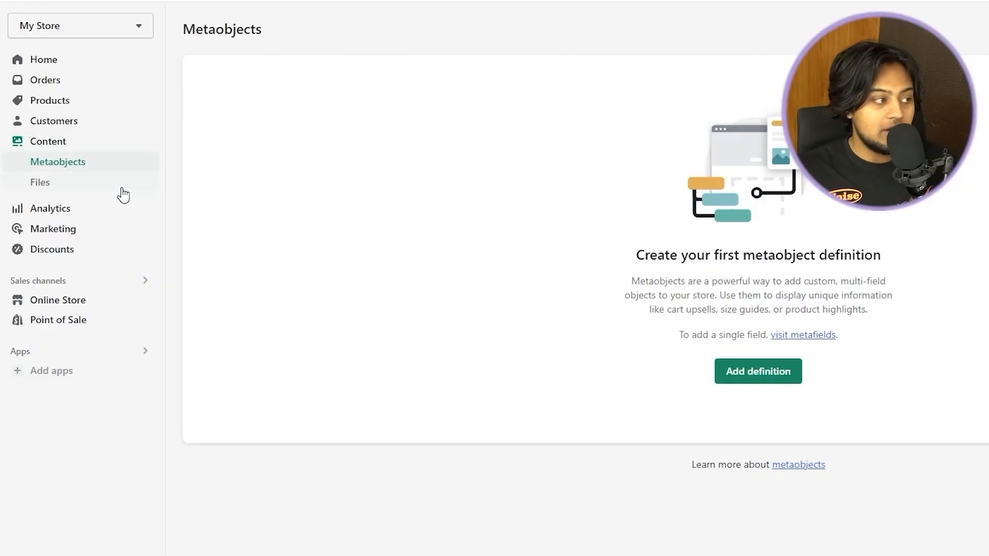
pyautogui.click(87, 190)
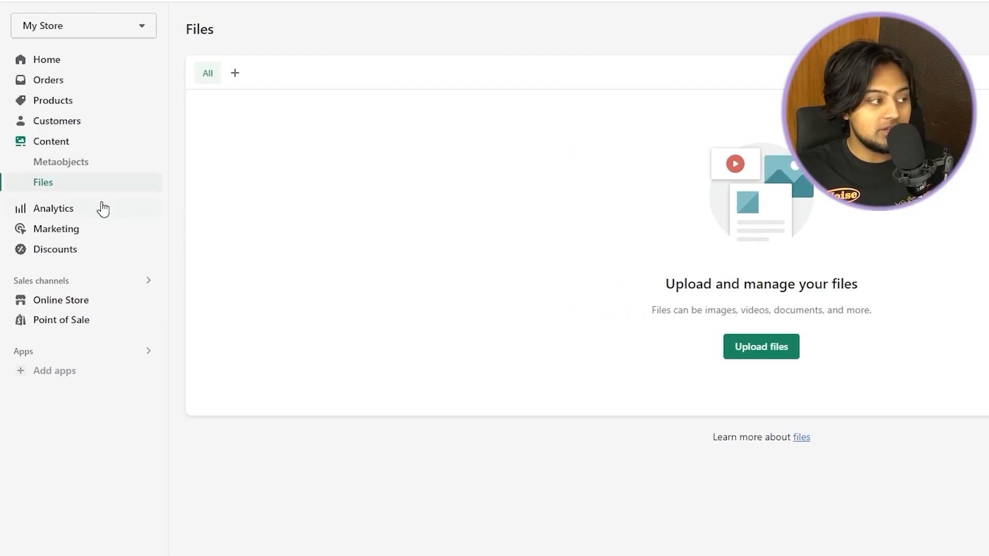
# - Examine the analytics dashboard's cards for sales, sessions, returning customers, conversion rate, average order value and traffic sources
pyautogui.click(100, 207)
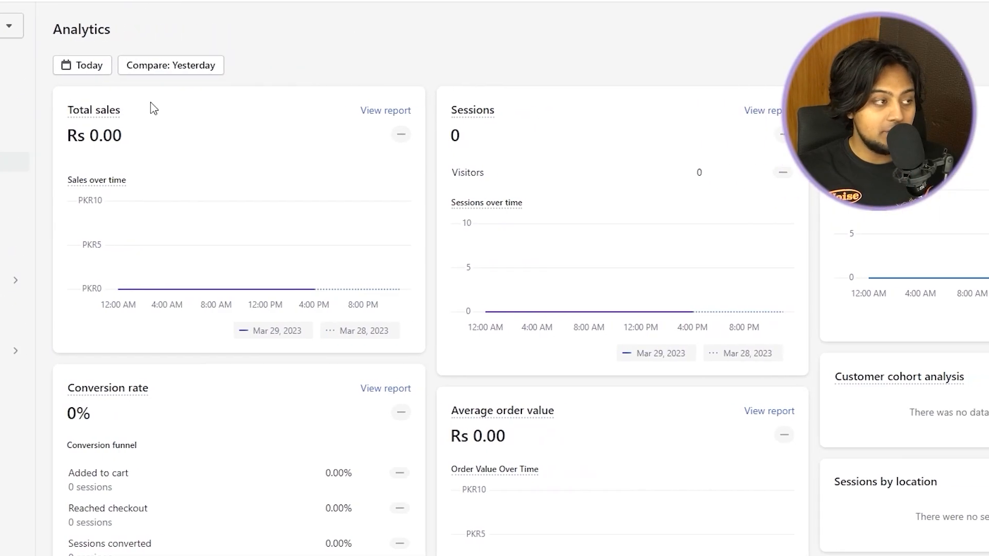
pyautogui.moveTo(220, 109)
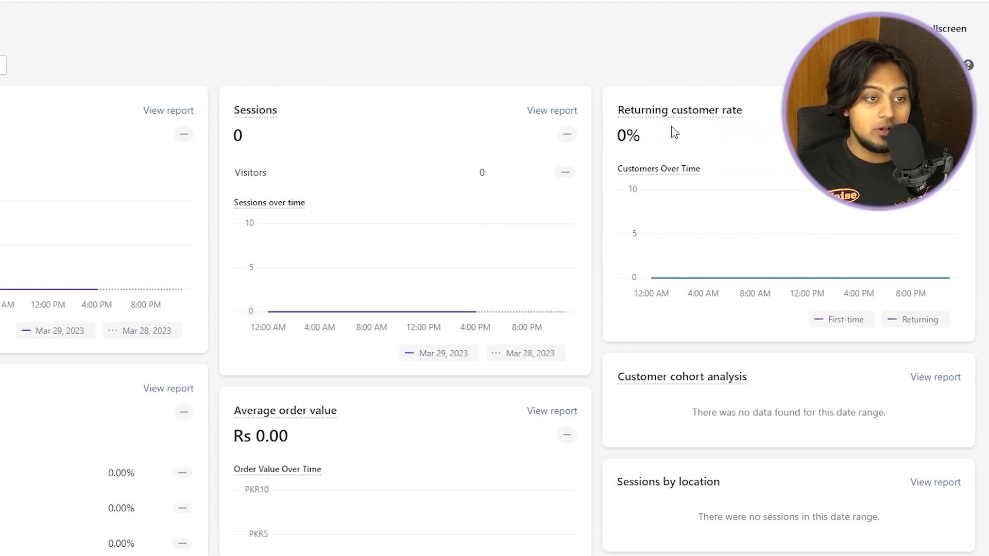
pyautogui.scroll(-3, 780, 131)
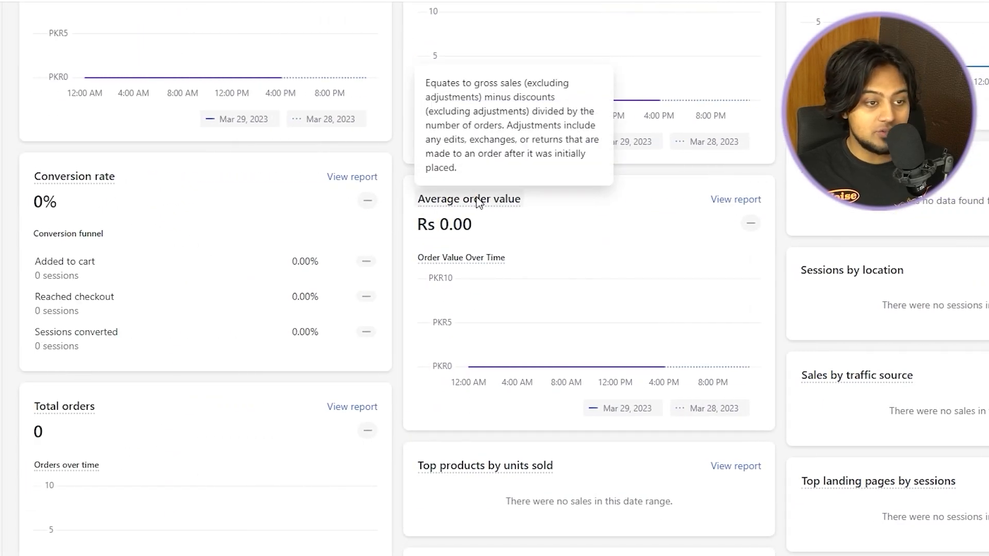
pyautogui.scroll(-5, 476, 201)
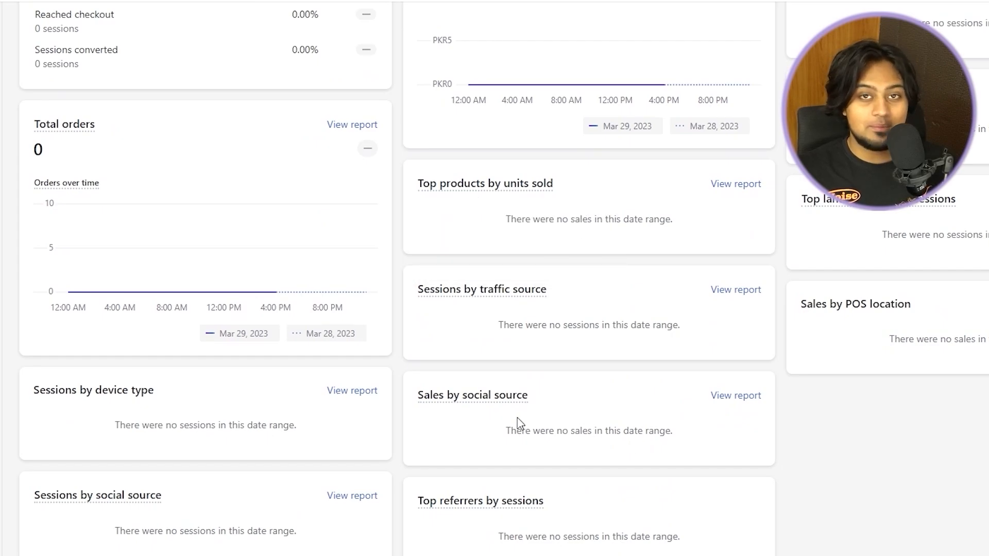
pyautogui.scroll(9, 519, 423)
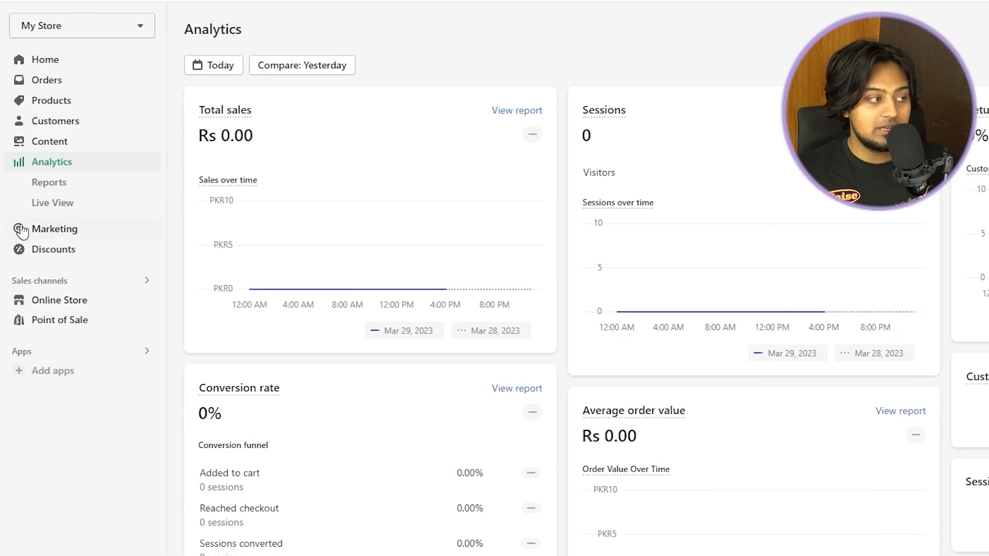
# - Open the analytics reports and browse the list of available acquisition, behavior and customer reports
pyautogui.click(93, 181)
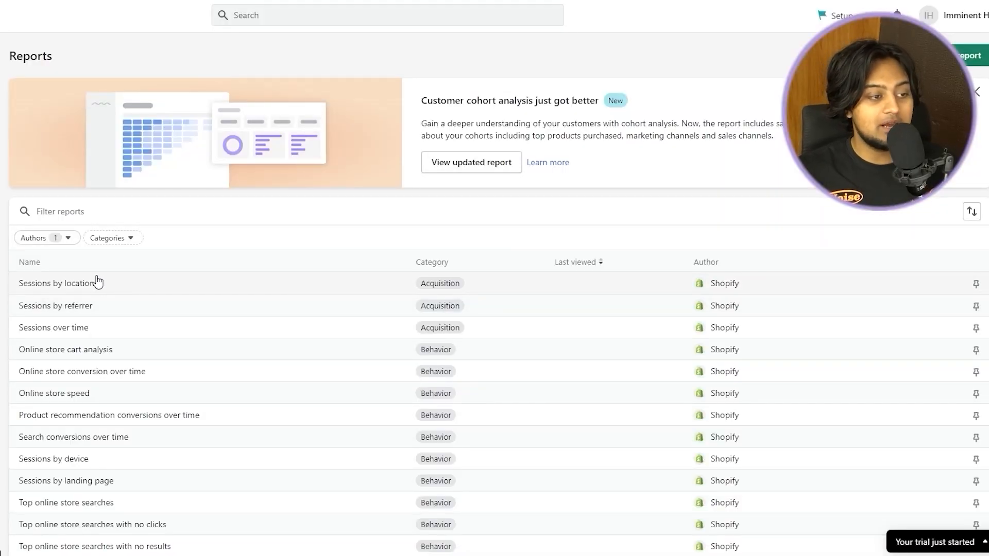
pyautogui.scroll(-2, 98, 281)
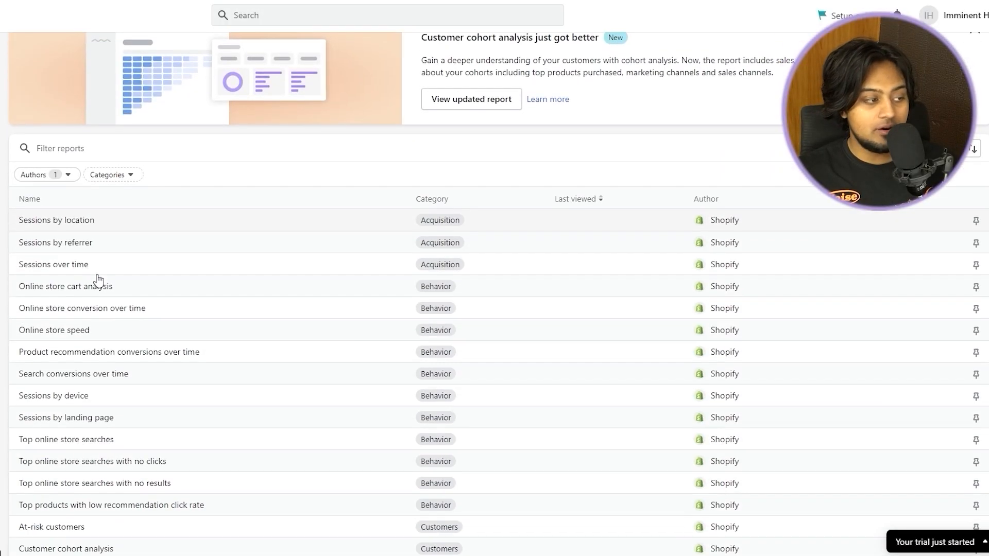
pyautogui.scroll(-1, 98, 281)
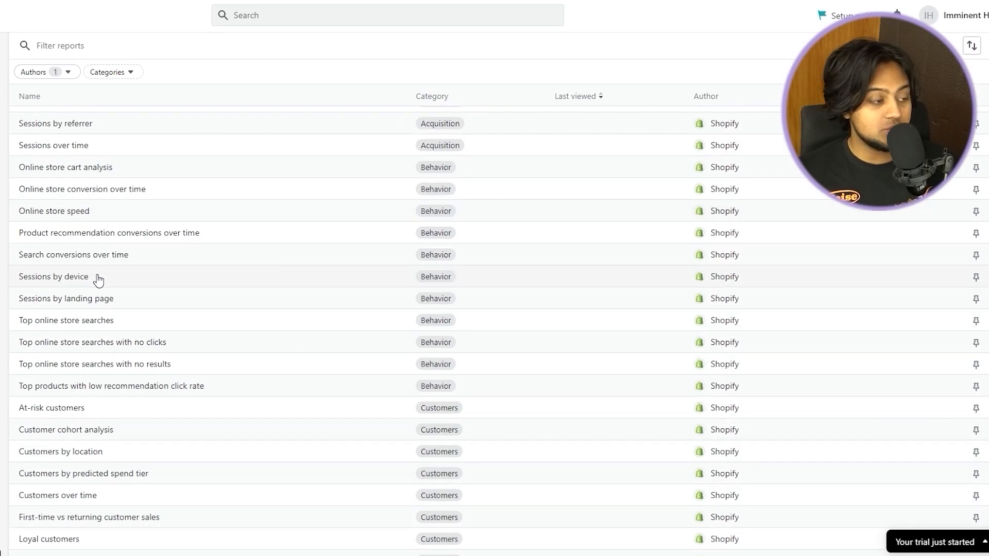
# - Browse the rest of the report list, covering finance, inventory and marketing reports, and open the store's Live View
pyautogui.scroll(-5, 98, 281)
pyautogui.scroll(-5, 98, 281)
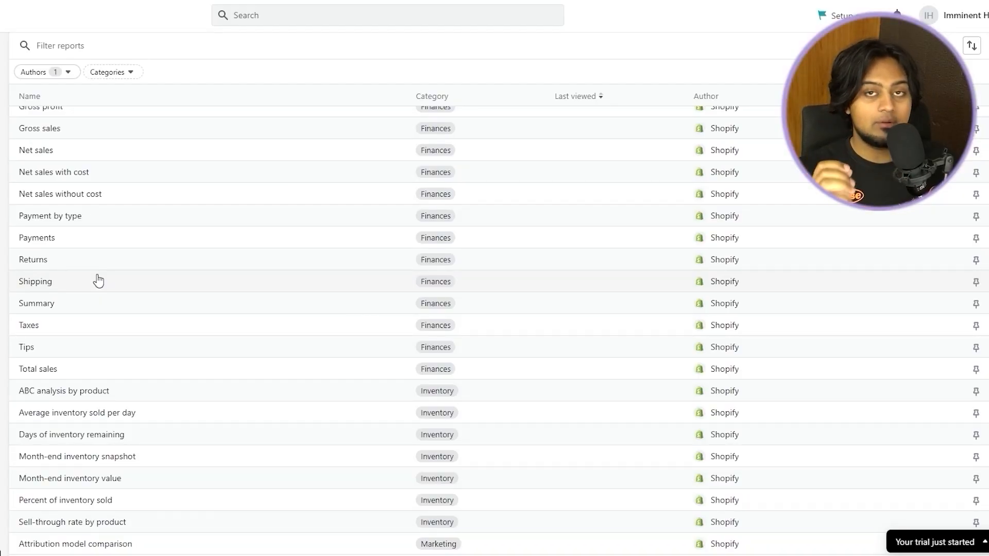
pyautogui.click(40, 206)
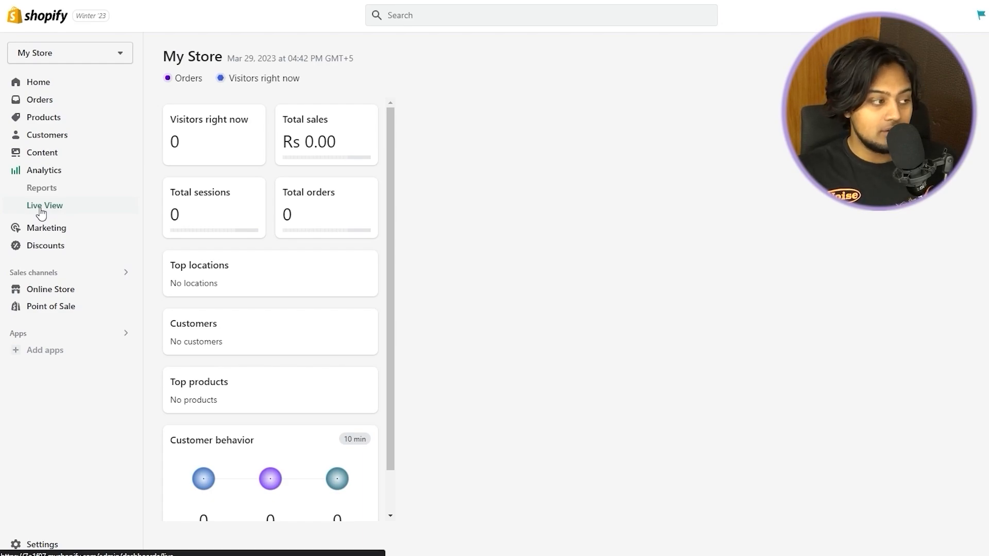
# - Examine the marketing overview, covering its date range choices, performance cards, top channel performance and suggested marketing apps
pyautogui.click(47, 233)
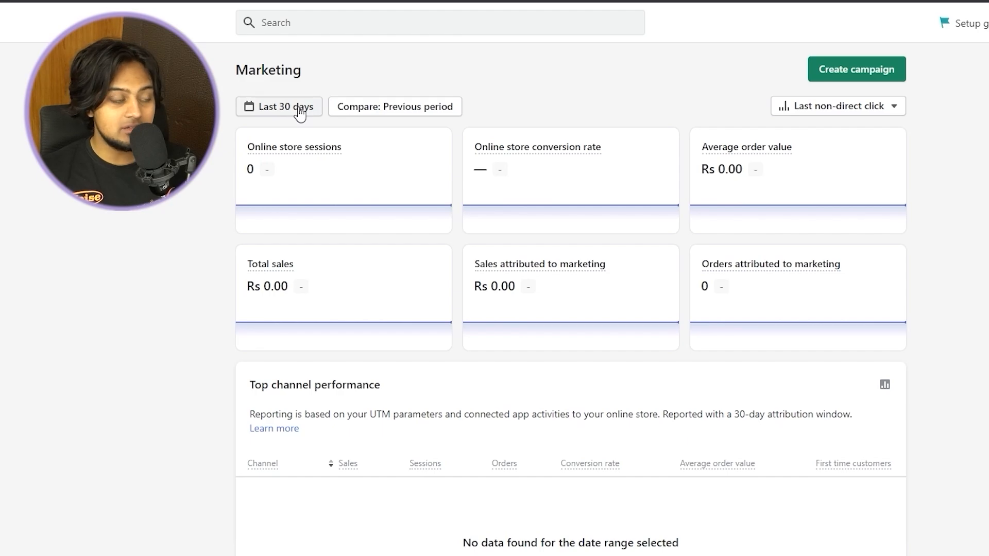
pyautogui.click(300, 109)
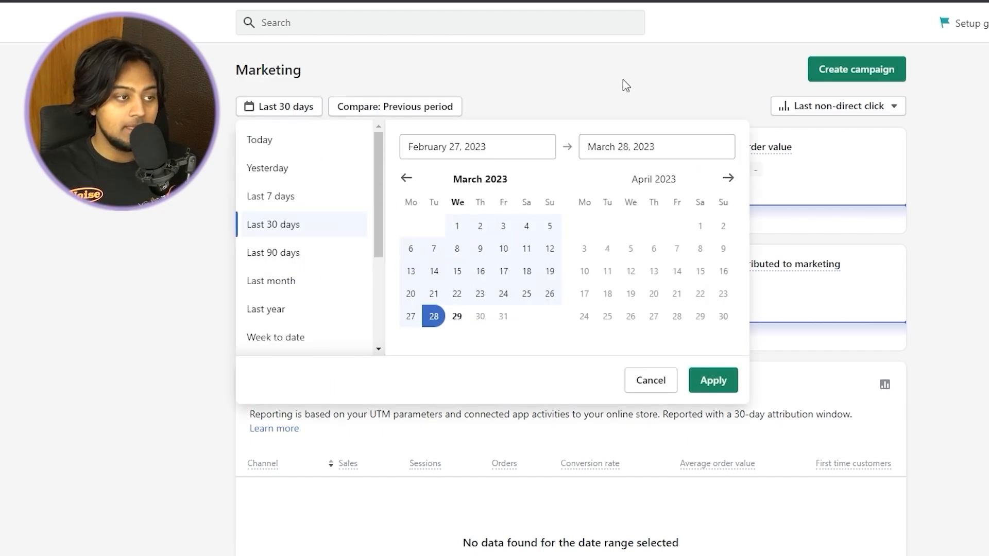
pyautogui.click(606, 108)
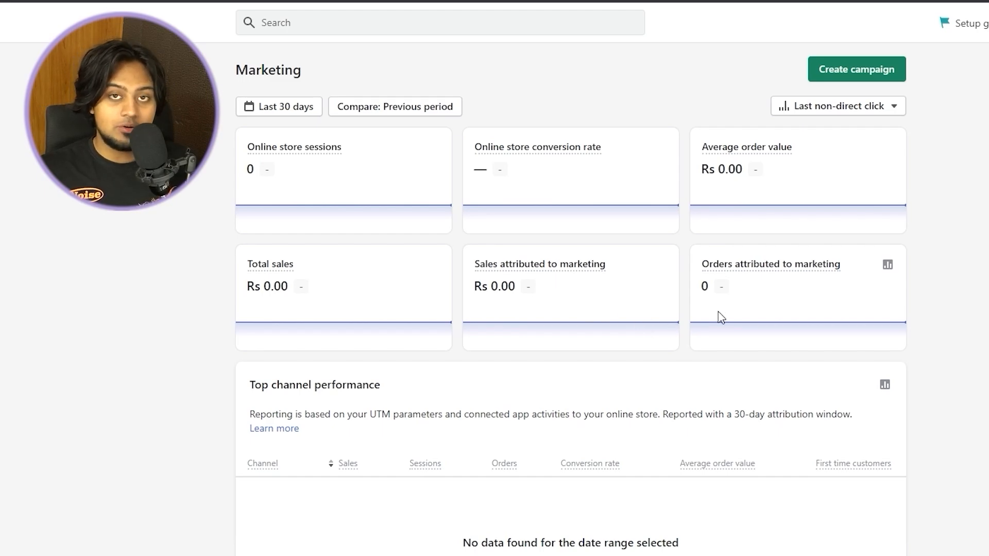
pyautogui.scroll(-7, 720, 315)
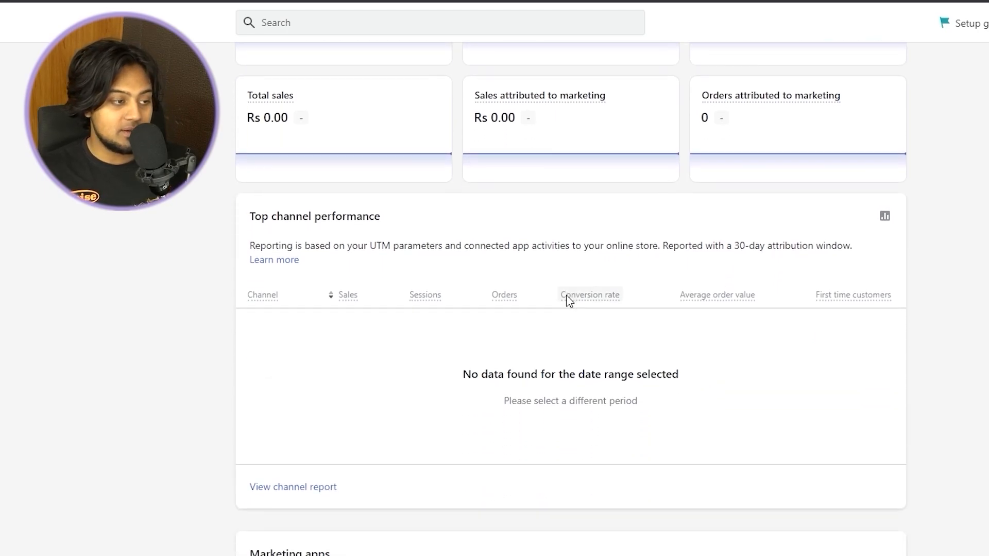
pyautogui.scroll(-5, 560, 275)
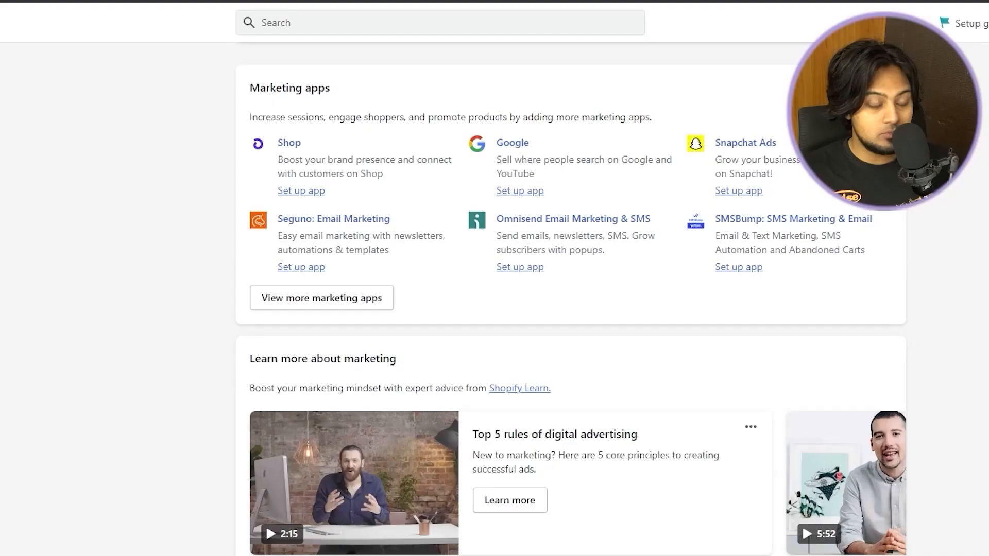
# - View the marketing automations page and look through the automation templates offered when creating a new automation
pyautogui.click(10, 248)
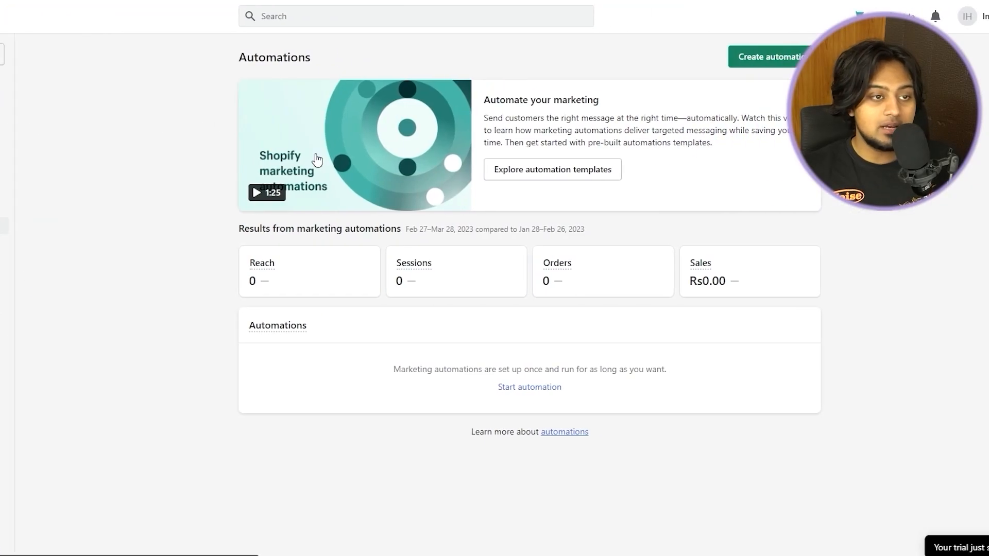
pyautogui.click(780, 62)
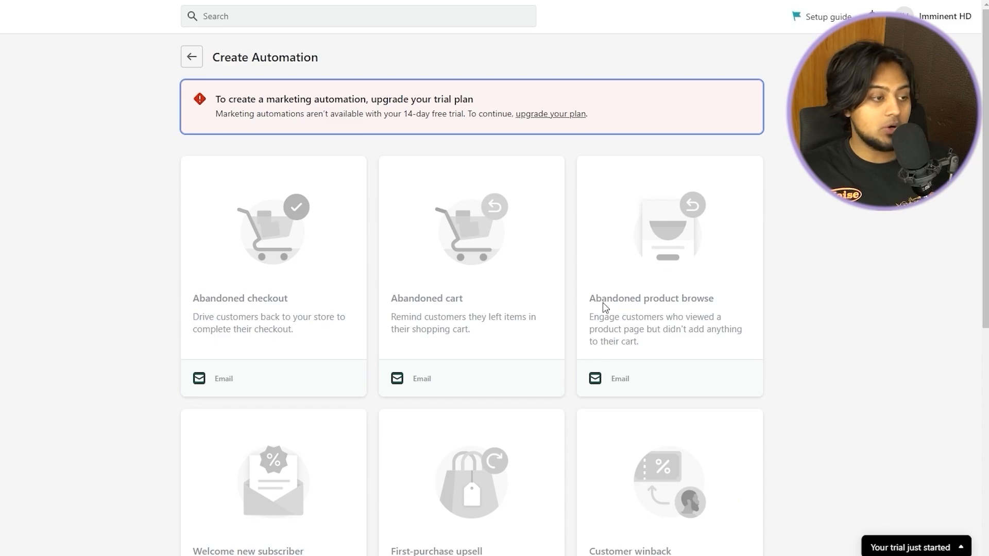
pyautogui.scroll(-3, 364, 280)
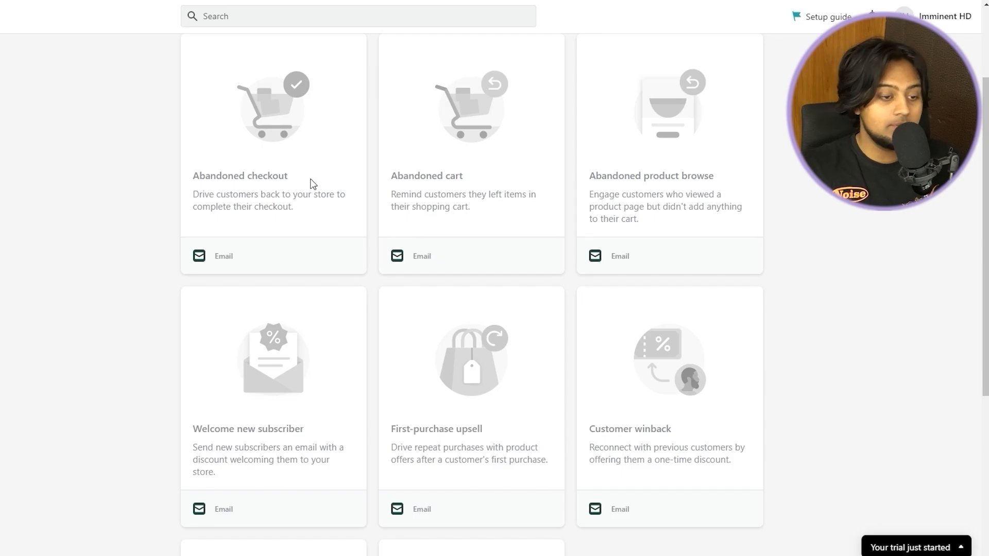
pyautogui.scroll(-3, 312, 183)
pyautogui.scroll(-2, 513, 264)
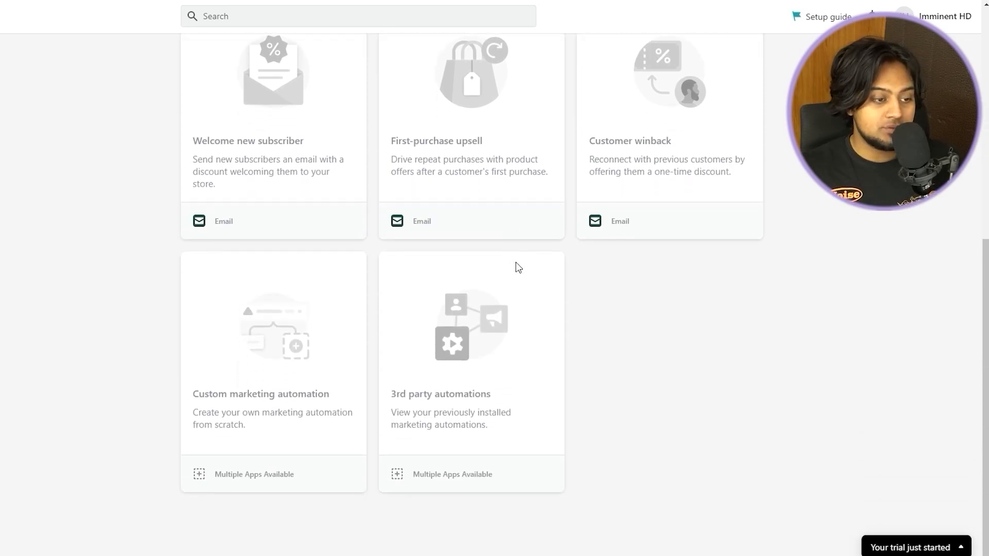
pyautogui.click(519, 267)
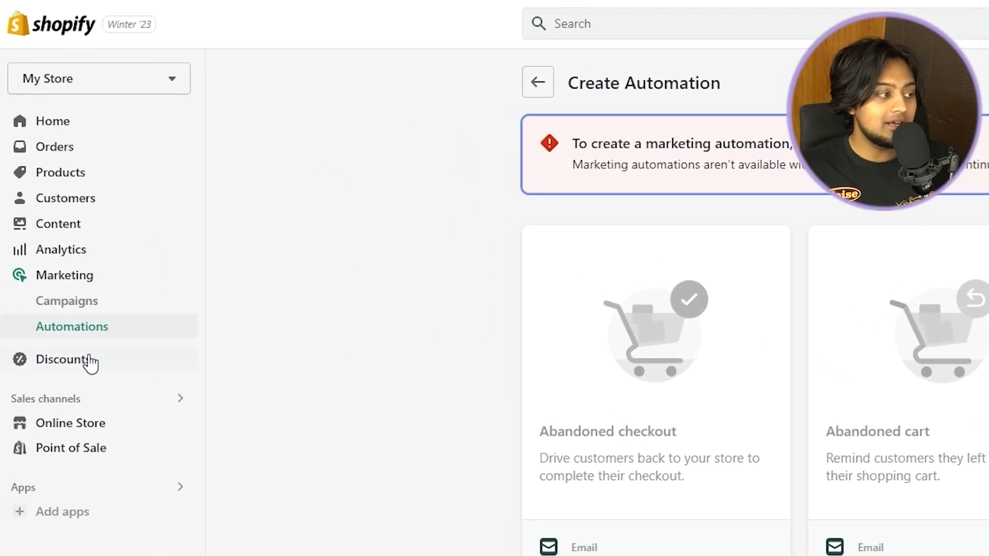
# - Create and save a free shipping discount with a generated code, for all countries and customers and no minimum requirements
pyautogui.click(88, 362)
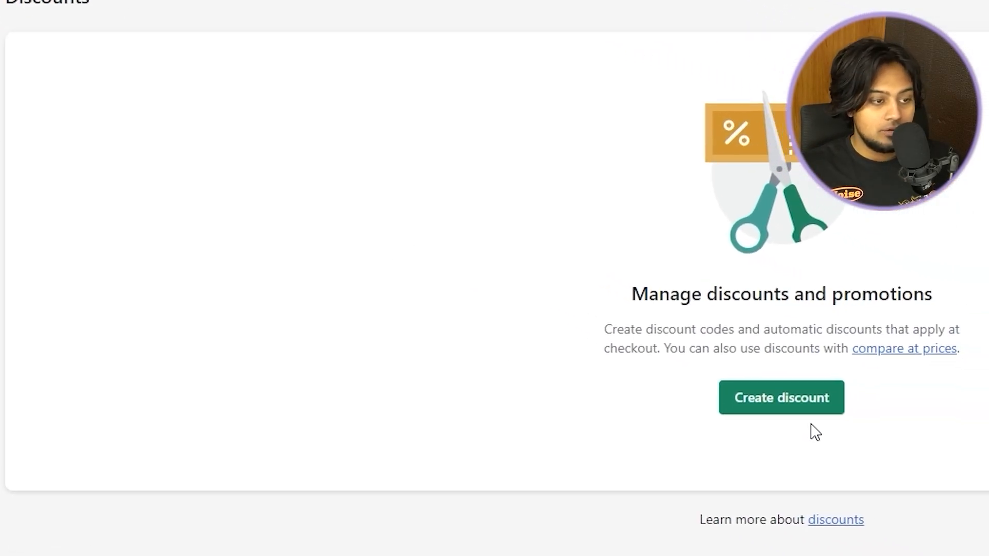
pyautogui.click(955, 455)
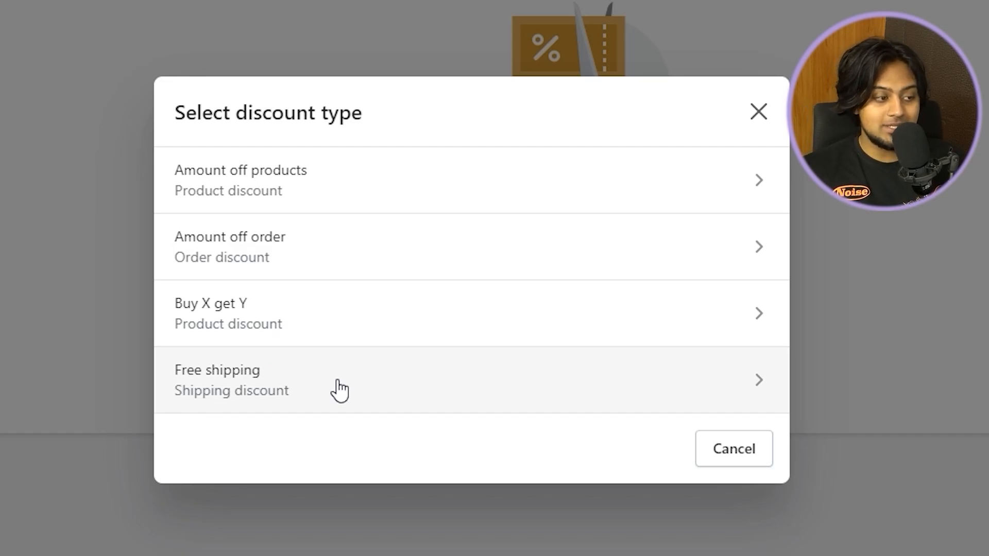
pyautogui.click(340, 390)
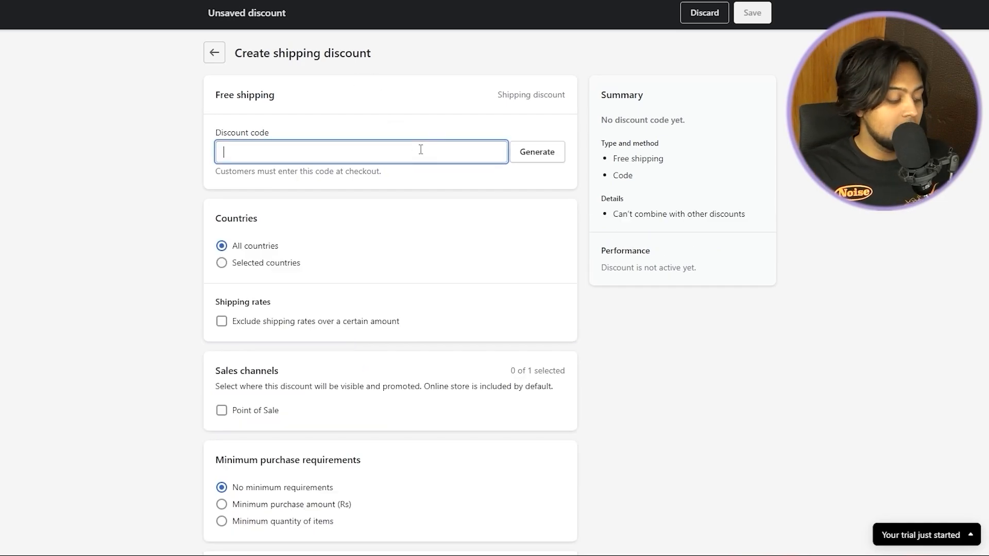
pyautogui.write('F')
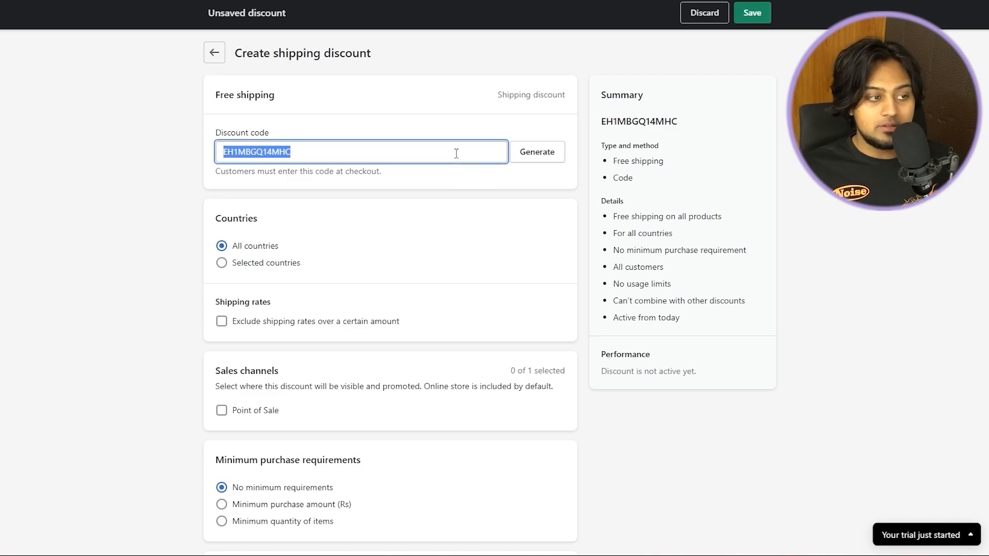
pyautogui.scroll(-5, 334, 246)
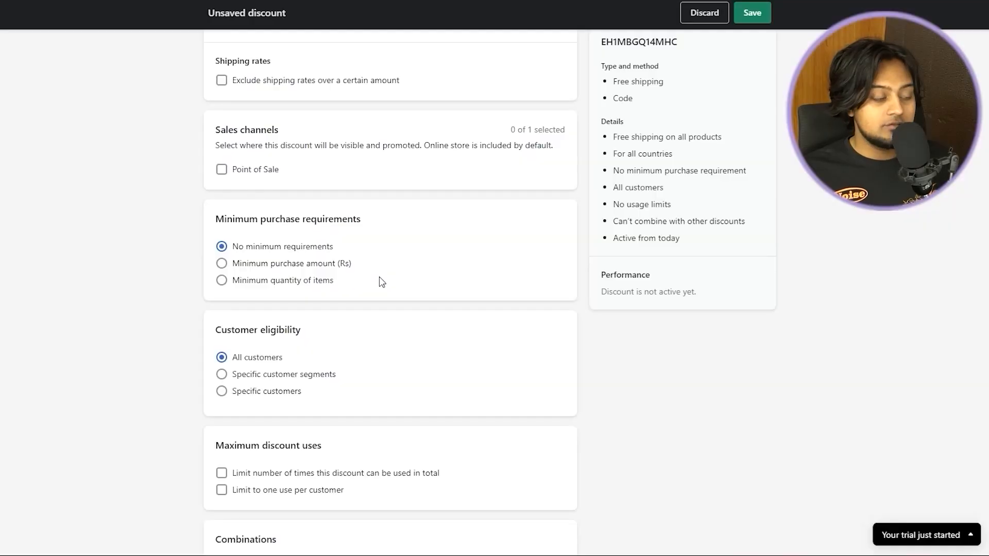
pyautogui.scroll(-5, 379, 277)
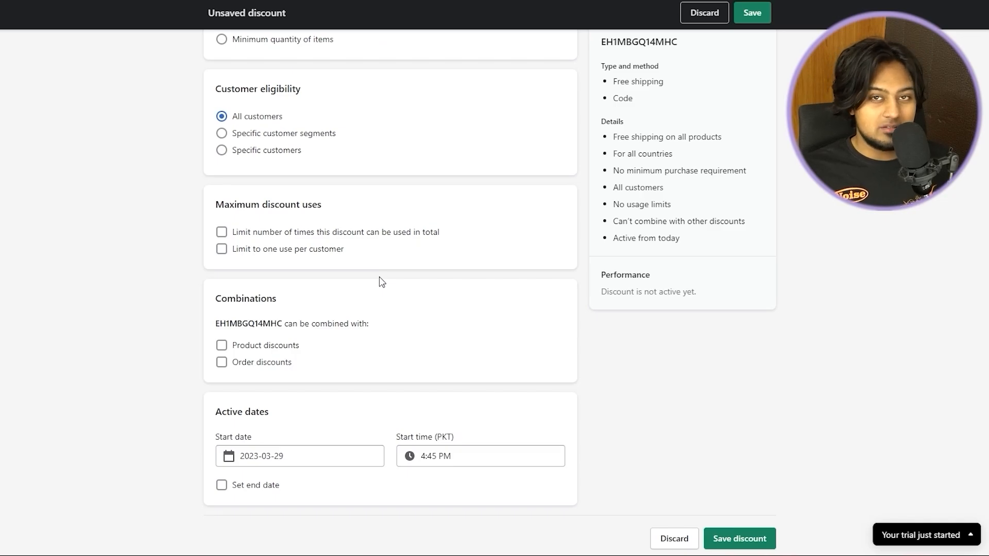
pyautogui.scroll(10, 379, 276)
pyautogui.click(756, 15)
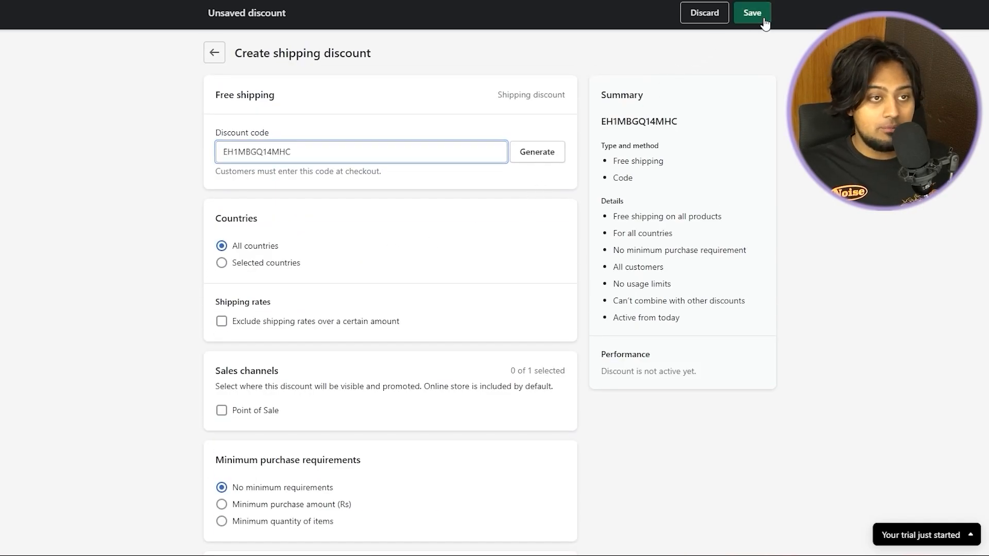
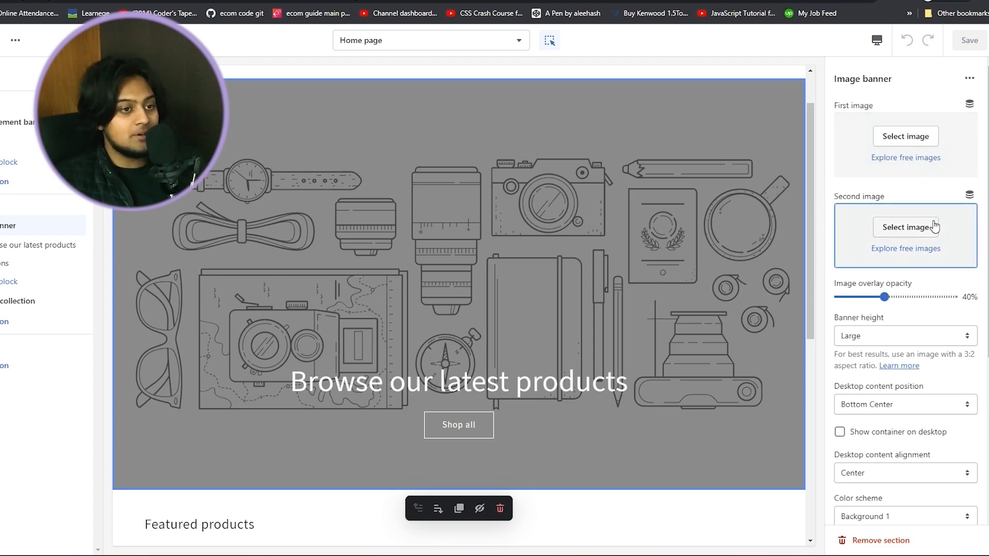
# - Look through the home page image banner's settings, covering layout, animations, mobile layout and custom CSS
pyautogui.scroll(-1, 907, 237)
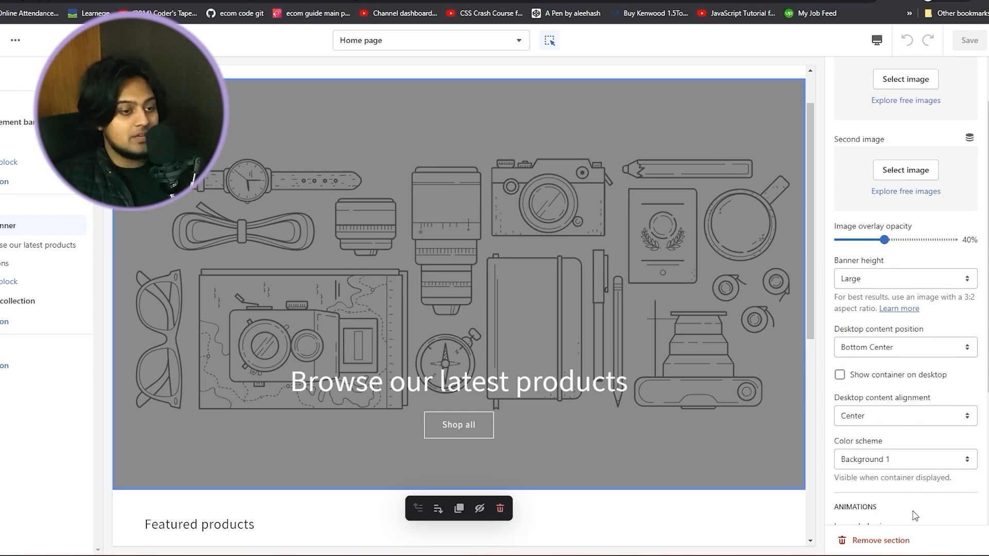
pyautogui.scroll(-4, 914, 404)
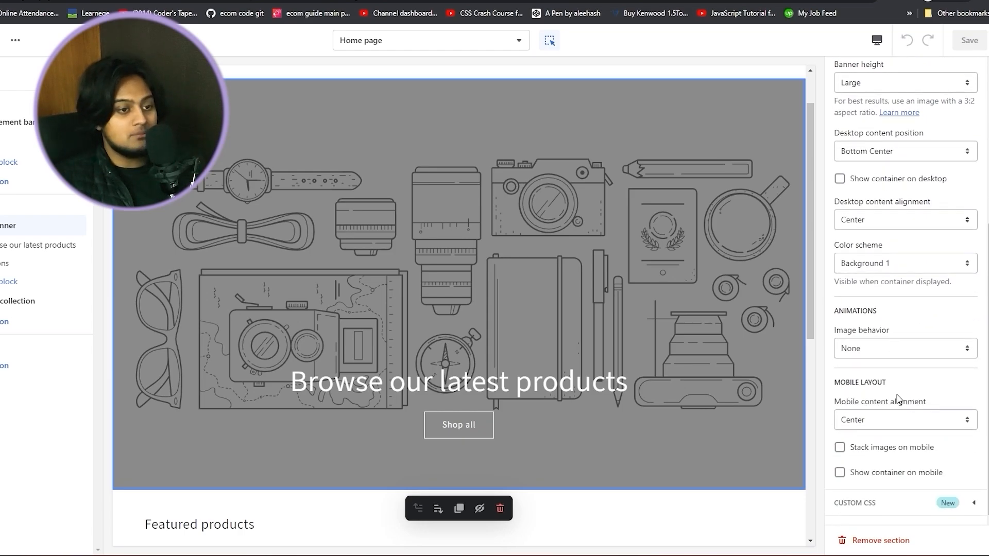
pyautogui.click(892, 502)
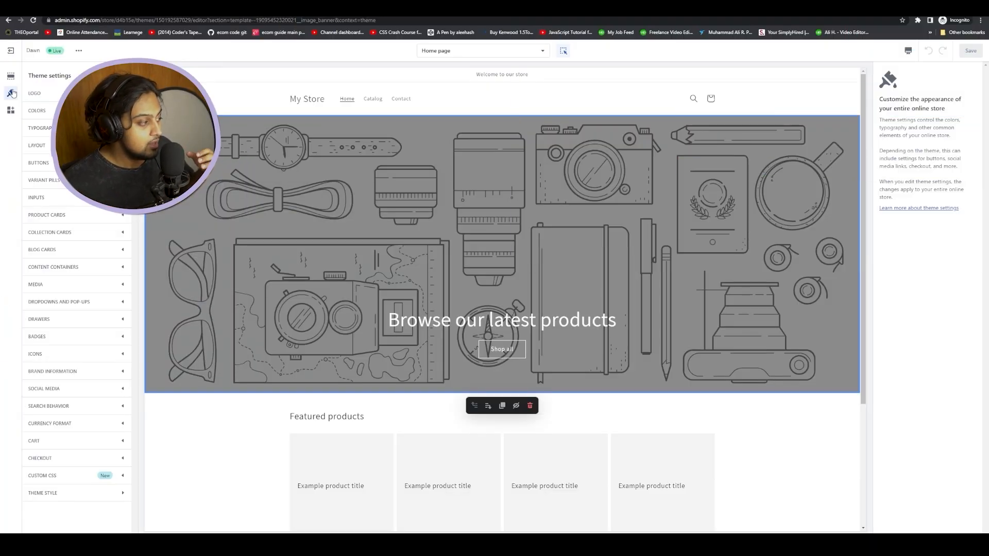
# - Upload the logo PNG from the Downloads folder and set it as the store logo in the theme settings
pyautogui.click(77, 93)
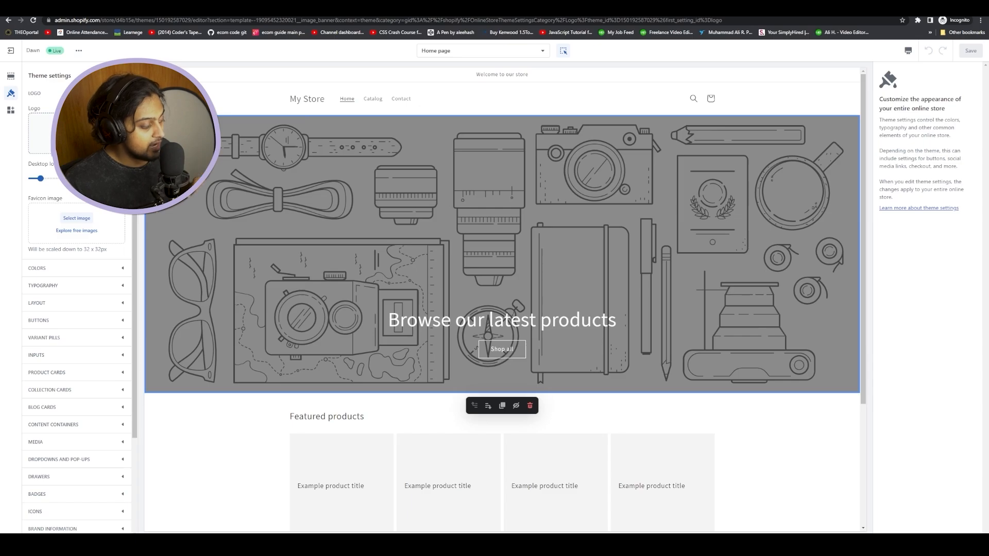
pyautogui.click(76, 128)
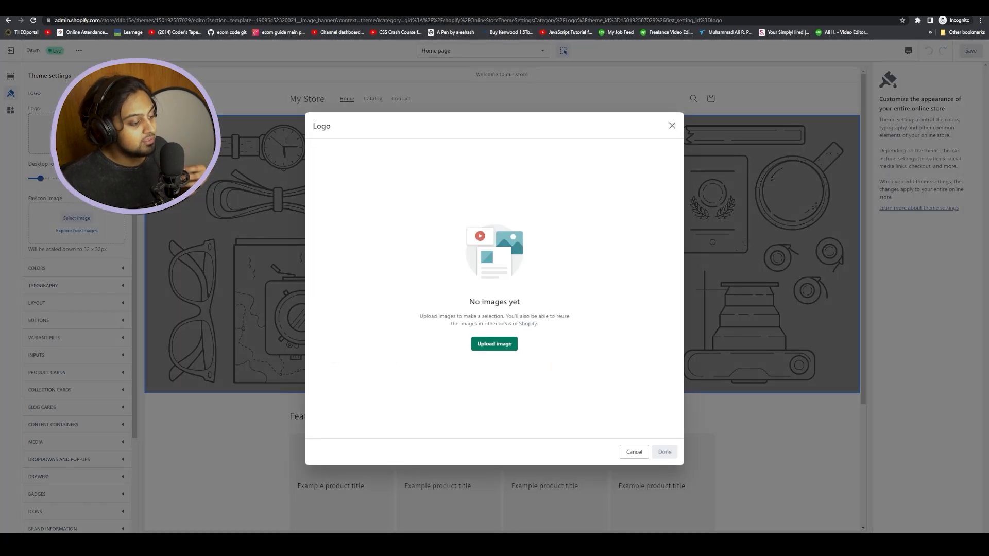
pyautogui.click(486, 341)
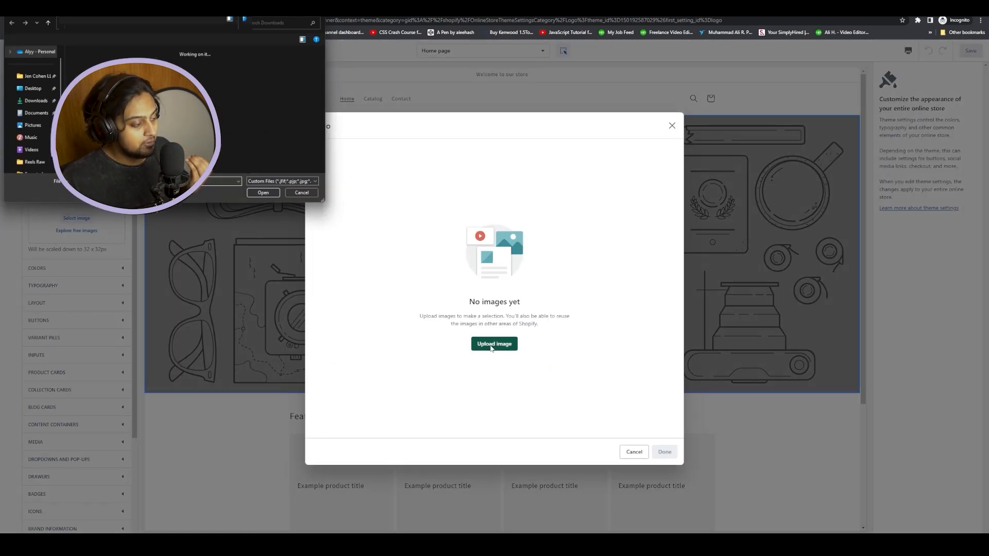
pyautogui.scroll(-3, 253, 119)
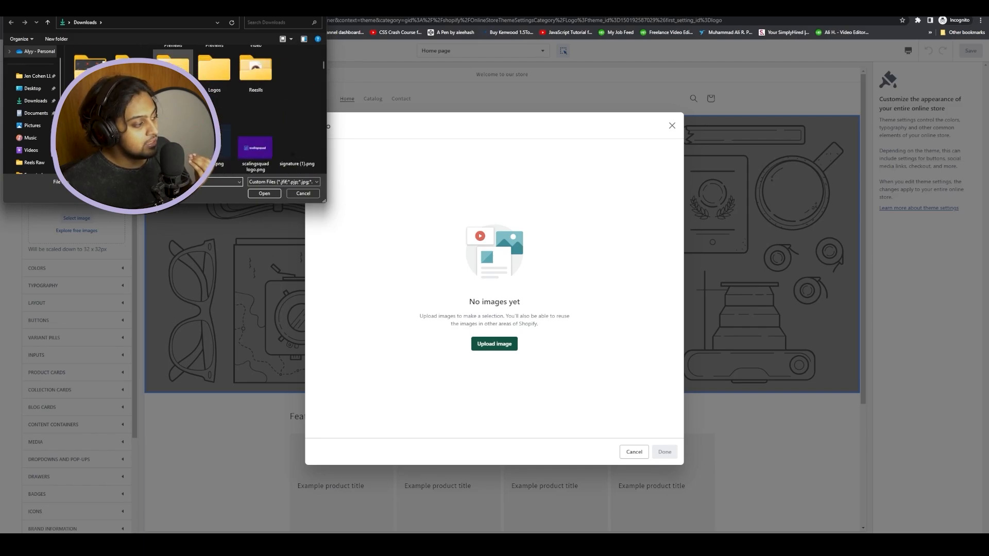
pyautogui.doubleClick(223, 136)
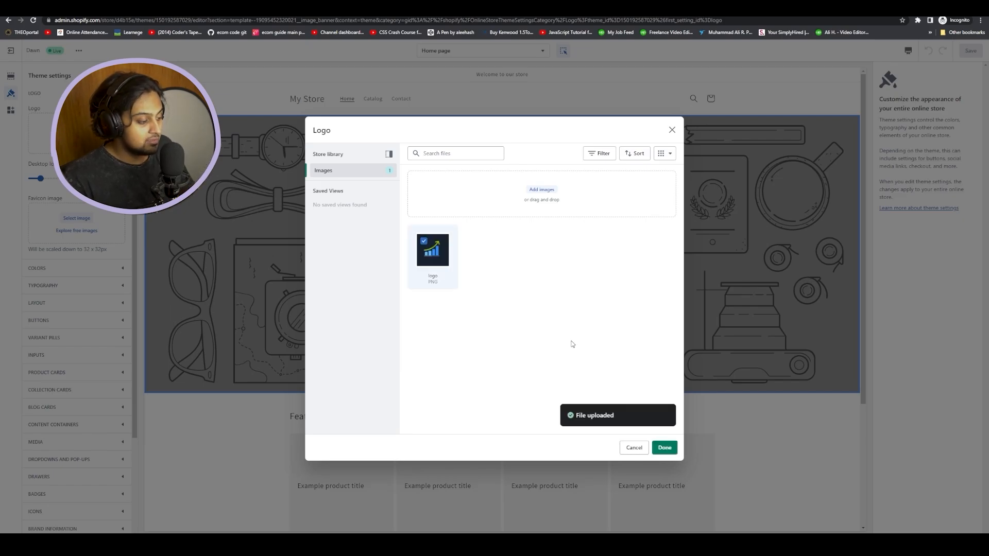
pyautogui.click(665, 448)
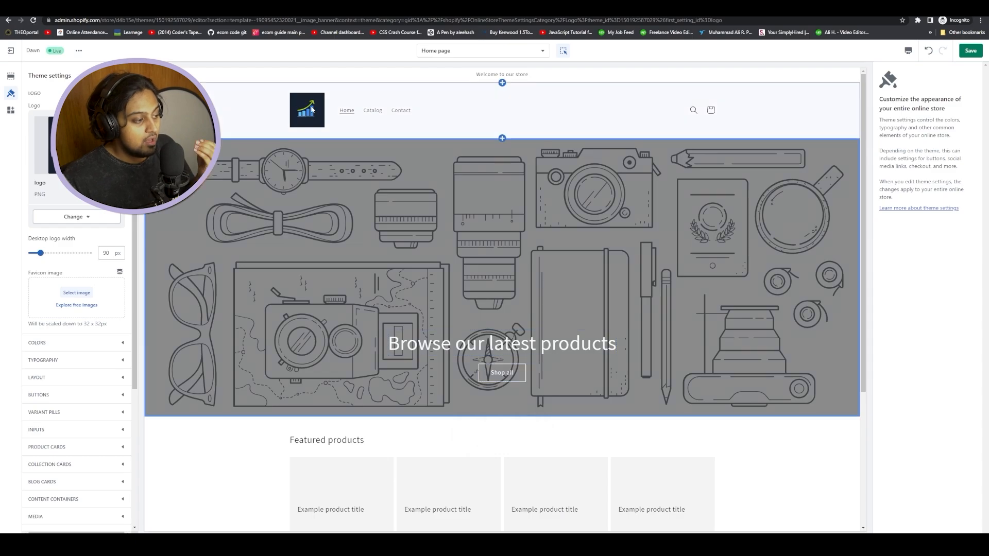
# - Set the home page image banner's first image to the logo image from the store library
pyautogui.click(305, 210)
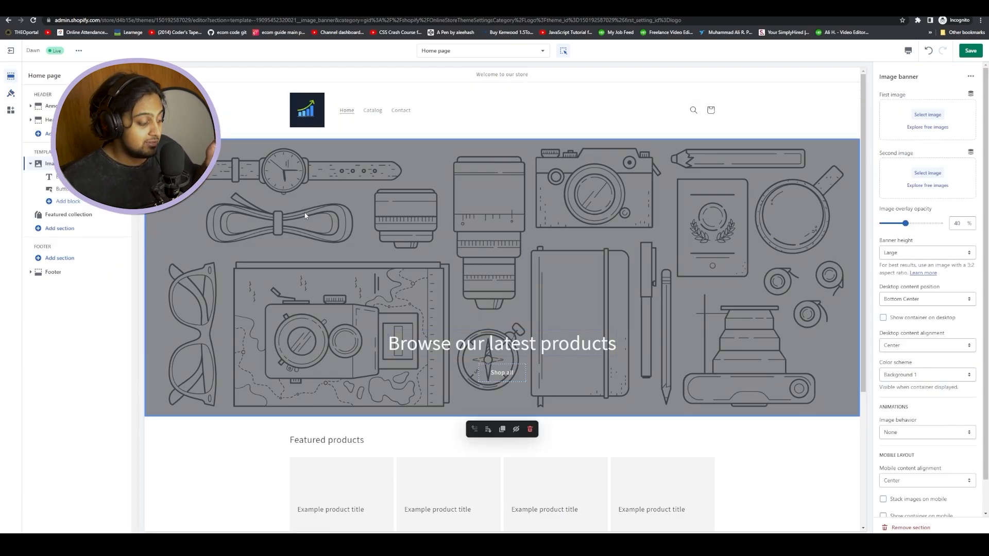
pyautogui.click(926, 118)
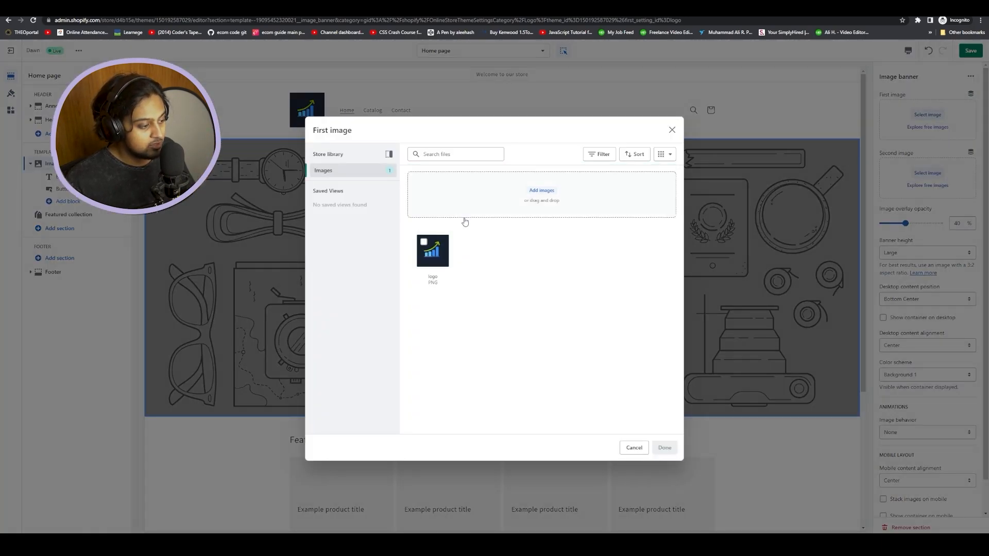
pyautogui.click(433, 251)
pyautogui.click(664, 447)
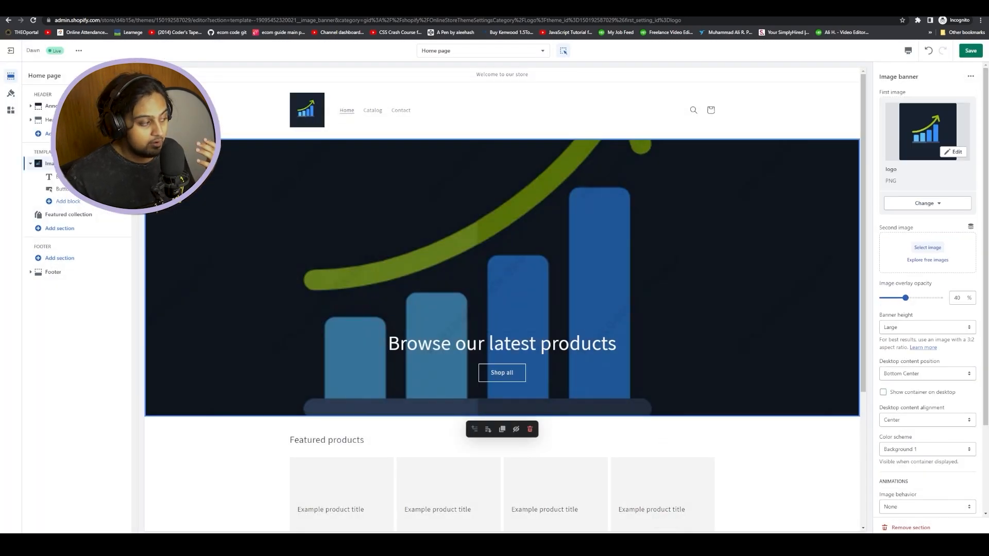
# - Adjust the desktop logo width in the theme settings, trying the minimum and a moderately larger size
pyautogui.click(11, 93)
pyautogui.scroll(-2, 88, 206)
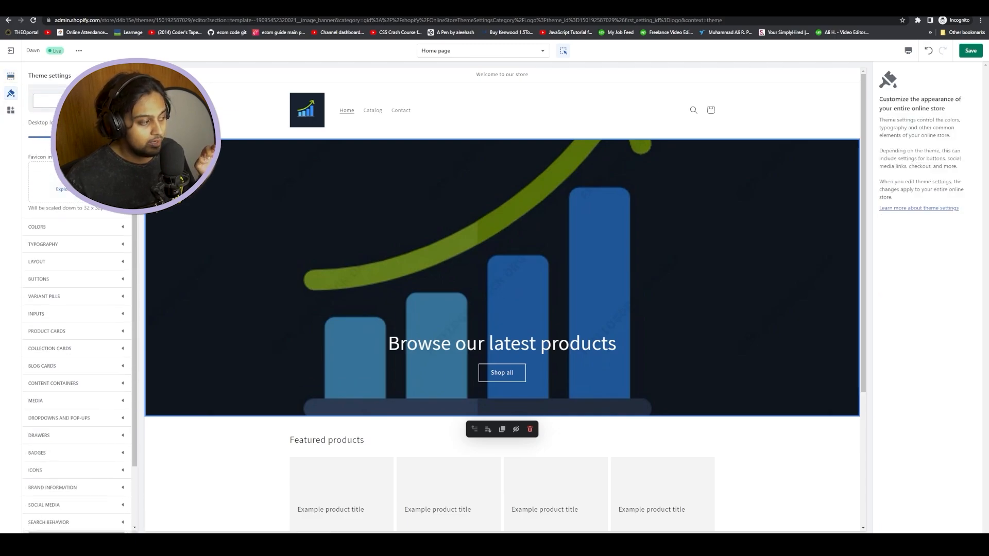
pyautogui.moveTo(57, 137); pyautogui.dragTo(31, 138)
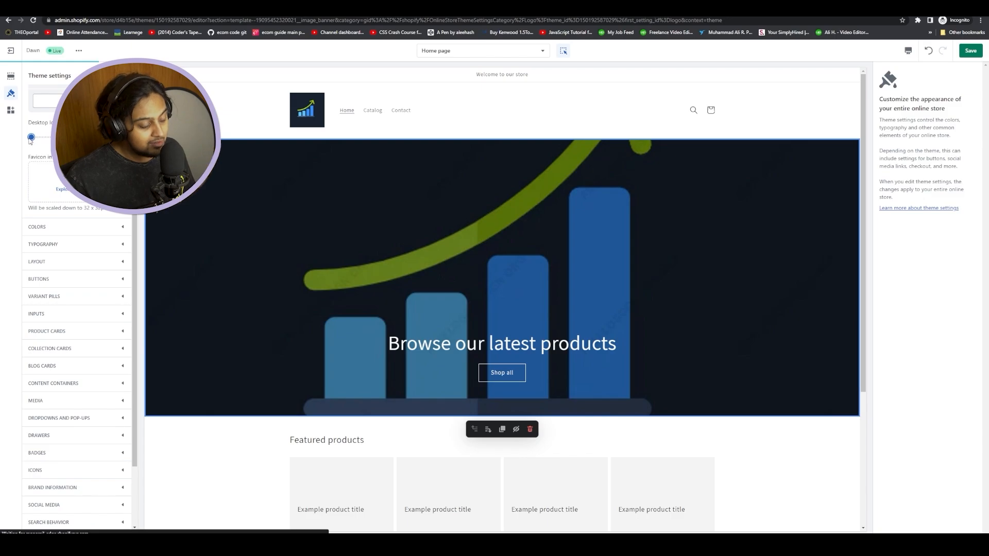
pyautogui.click(45, 137)
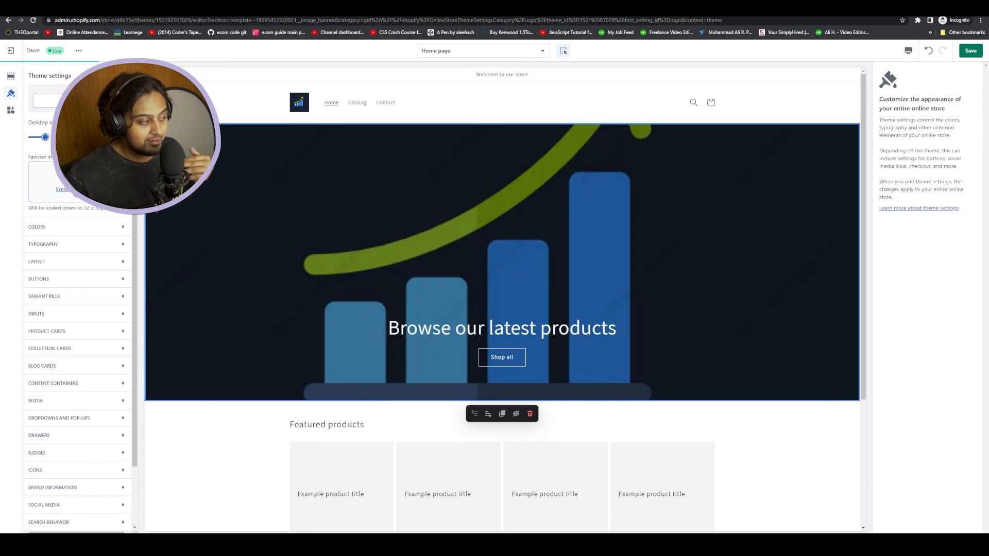
# - Look through the theme's color settings, covering the primary and secondary colors
pyautogui.scroll(-1, 77, 309)
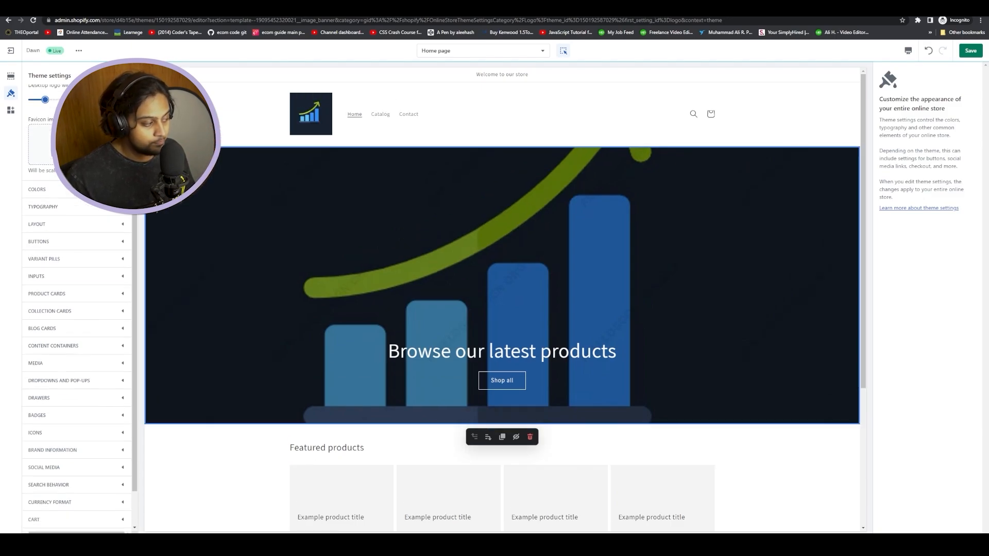
pyautogui.click(77, 188)
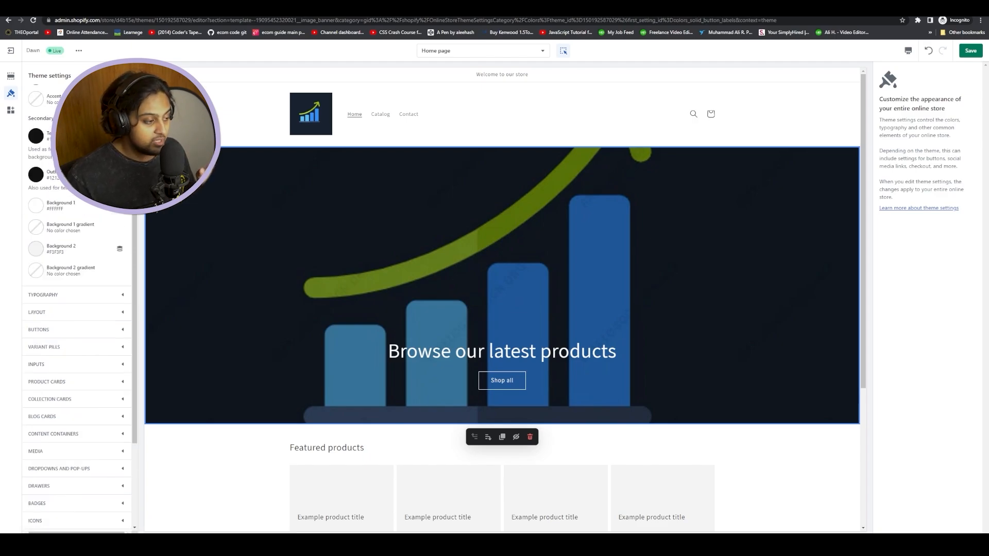
pyautogui.scroll(3, 77, 309)
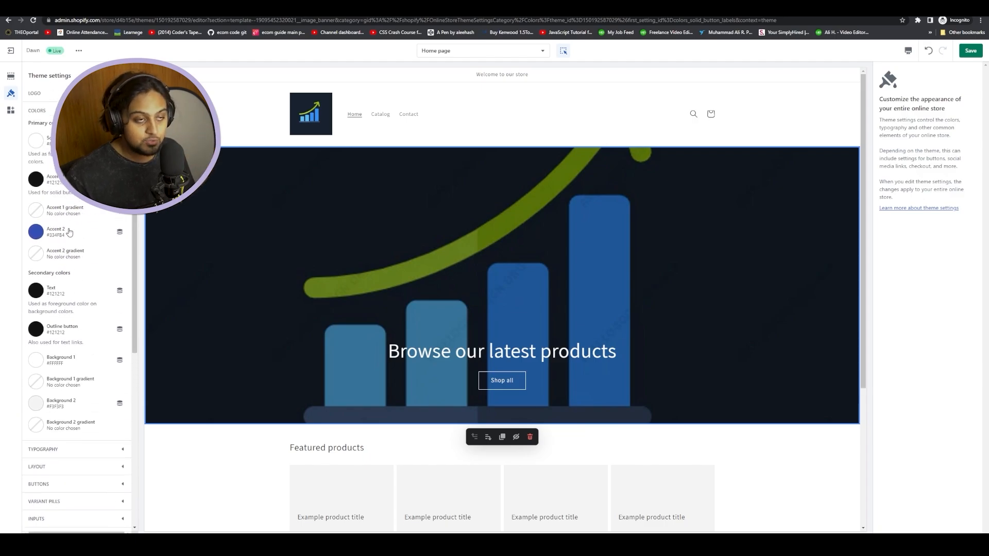
pyautogui.scroll(-2, 54, 172)
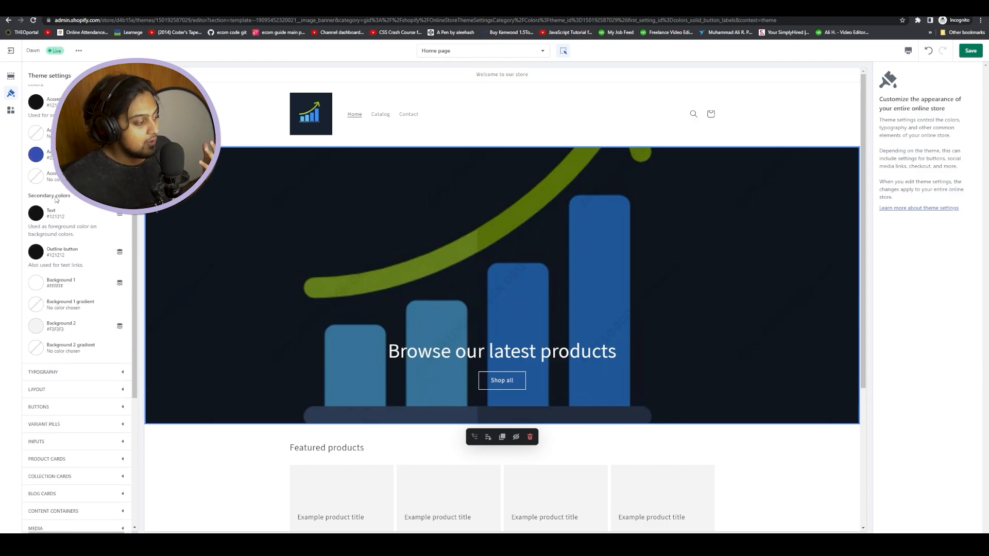
pyautogui.scroll(-3, 62, 253)
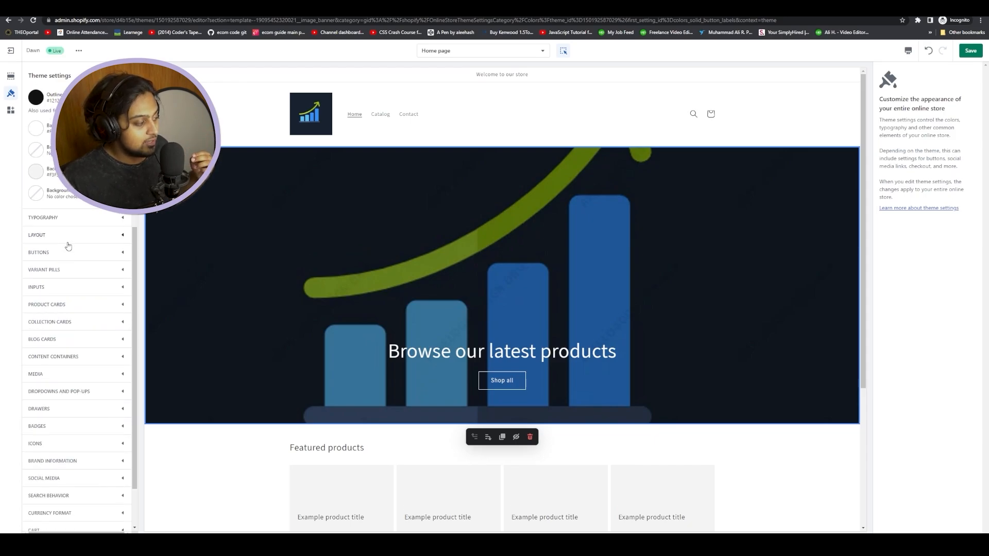
# - Change the headings font in the theme's typography settings to Montserrat
pyautogui.click(95, 219)
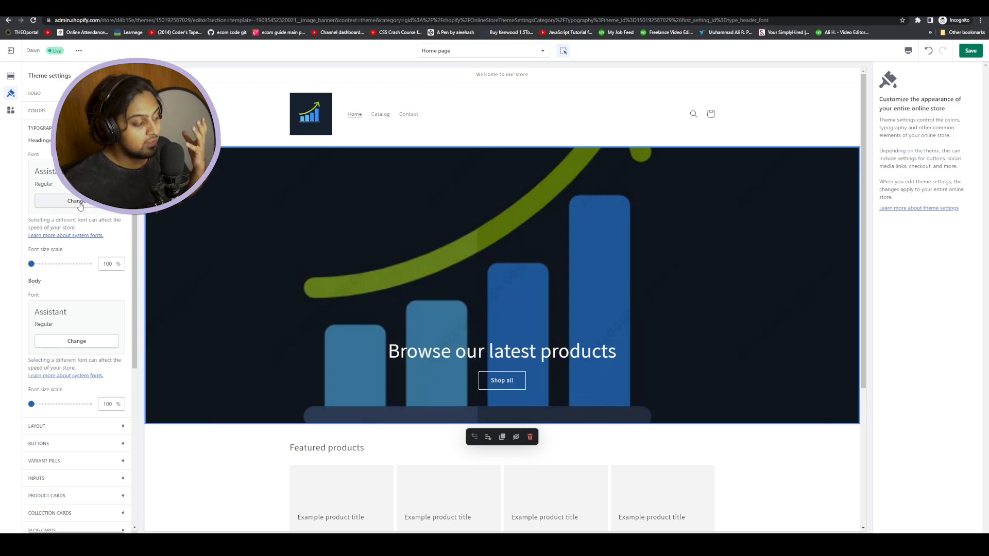
pyautogui.click(77, 202)
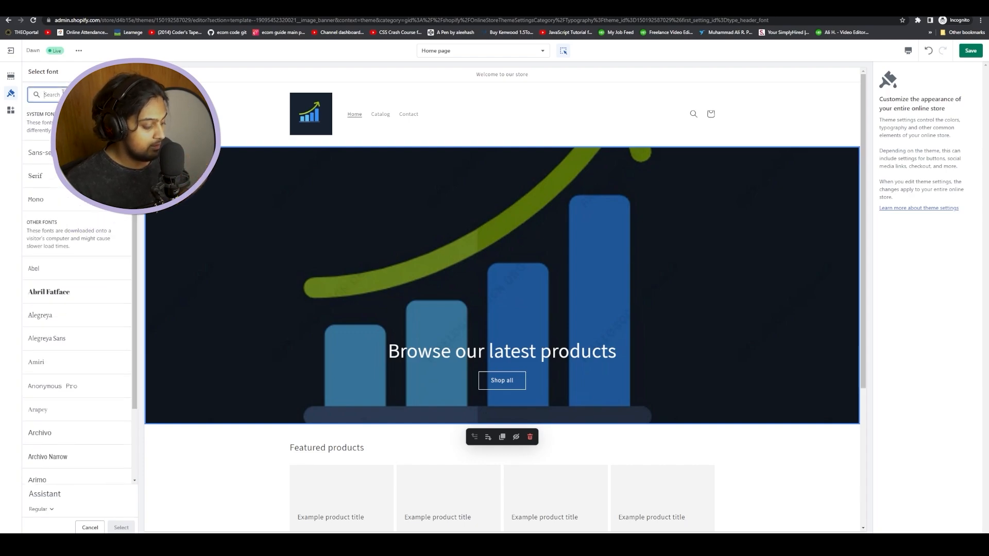
pyautogui.press('BackSpace')
pyautogui.write('mon')
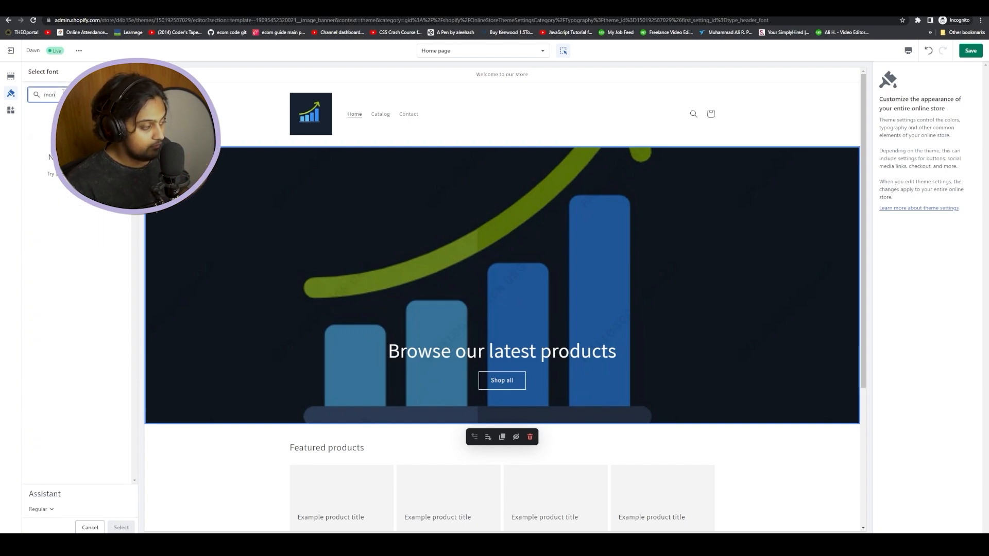
pyautogui.write('t')
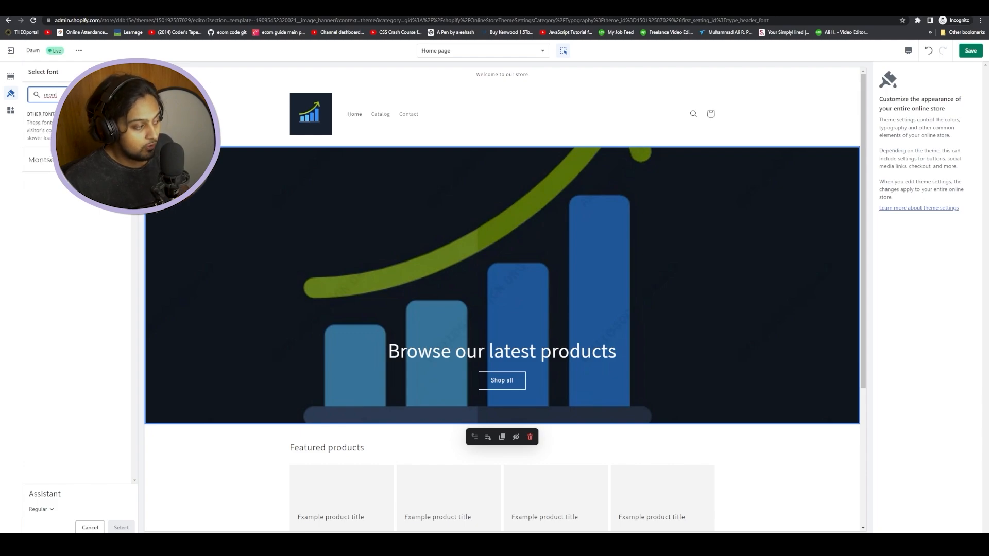
pyautogui.click(41, 160)
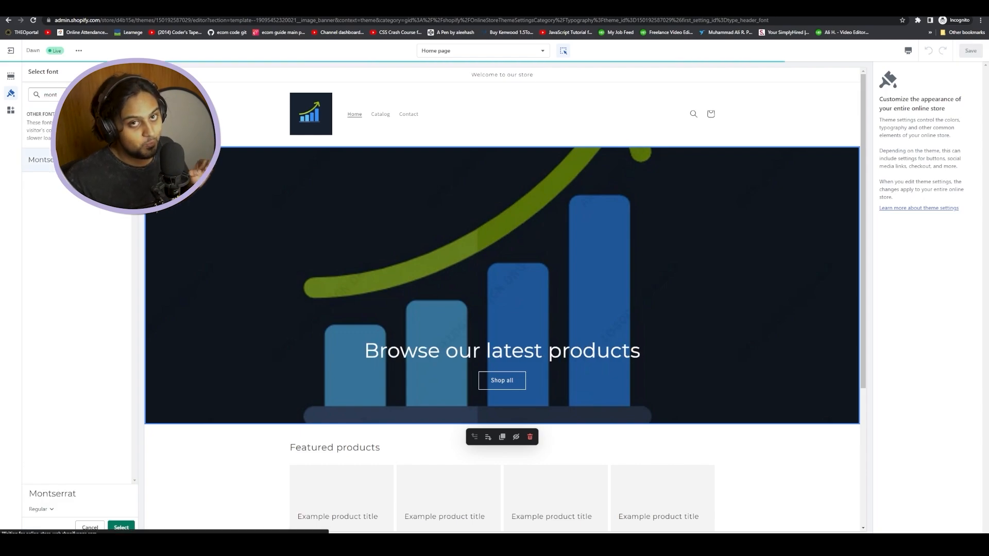
pyautogui.click(120, 526)
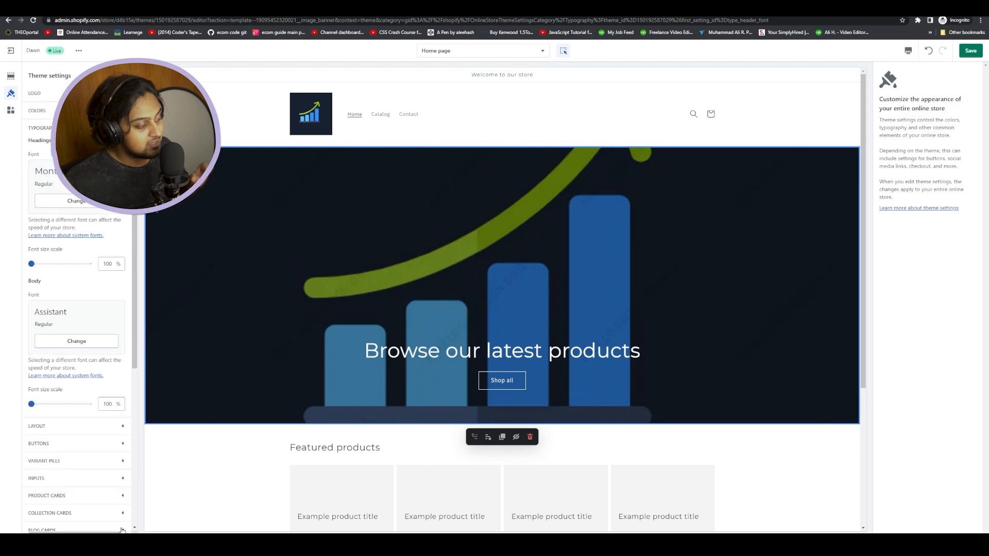
# - Change the body font in the typography settings to Abril Fatface
pyautogui.scroll(-2, 48, 318)
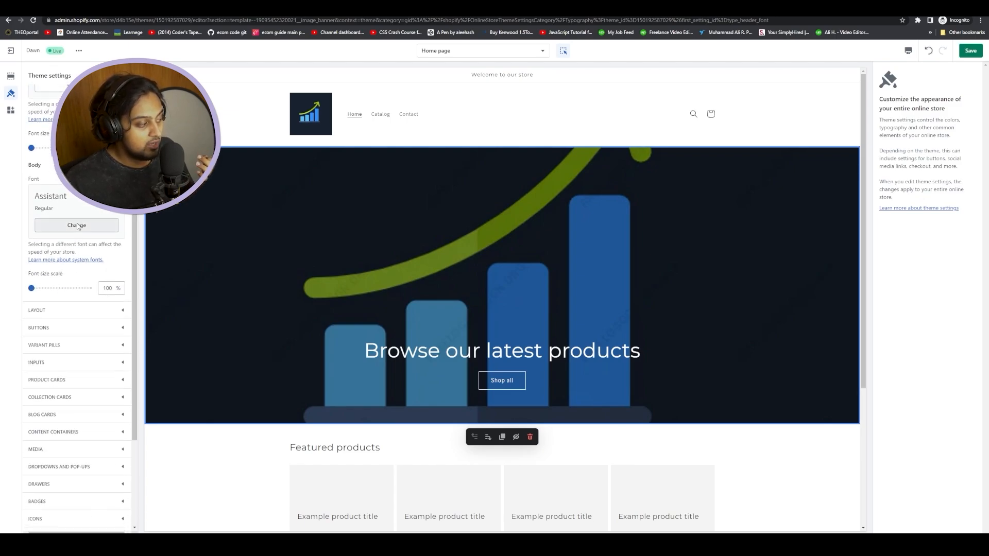
pyautogui.click(77, 225)
pyautogui.scroll(-2, 77, 237)
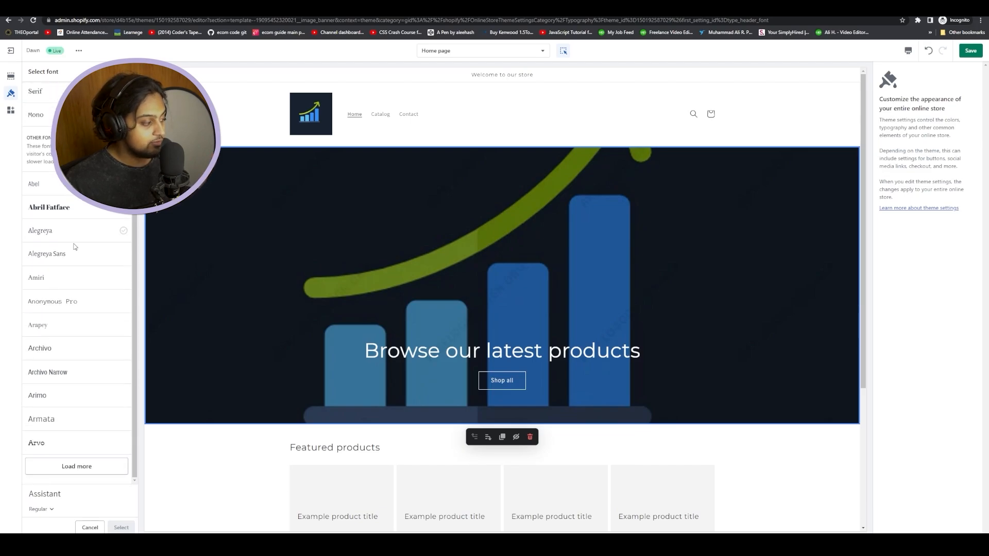
pyautogui.click(73, 208)
pyautogui.click(127, 528)
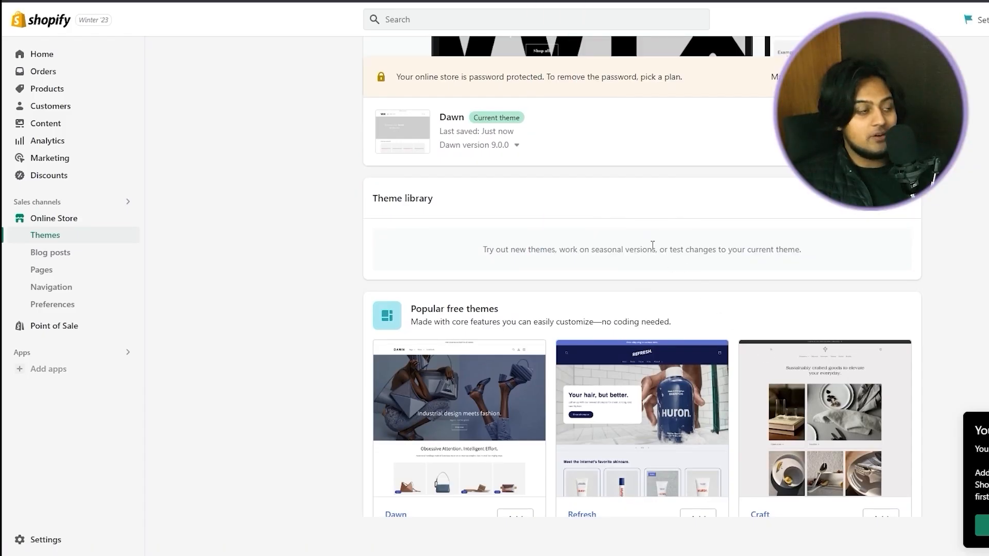
# - Look through the popular free themes on the Themes page and open the Shopify Theme Store
pyautogui.scroll(-4, 651, 247)
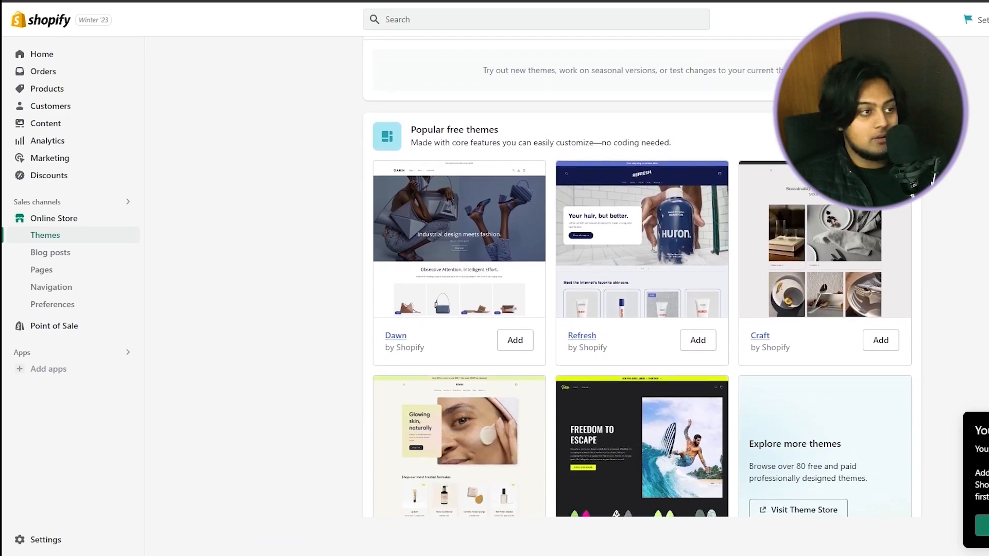
pyautogui.scroll(-2, 569, 183)
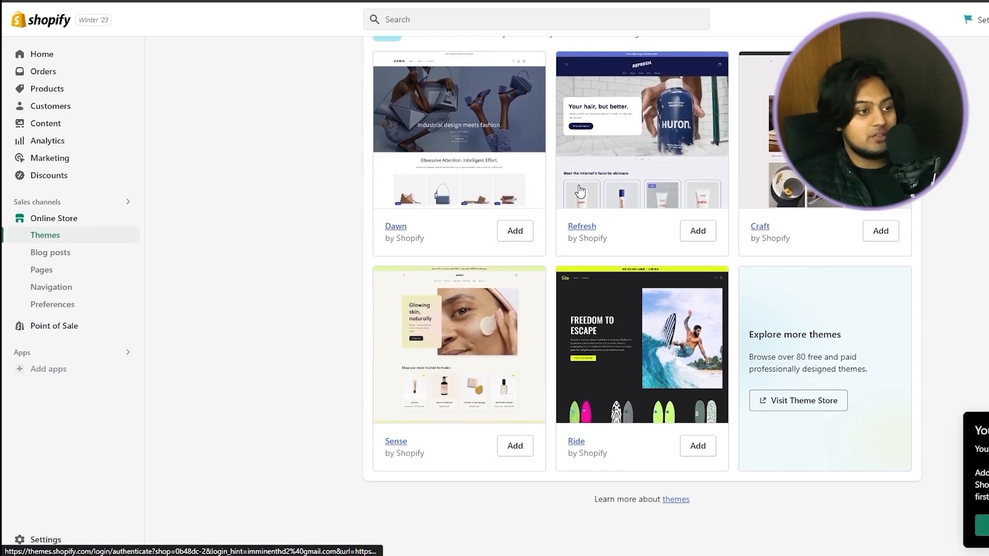
pyautogui.scroll(1, 581, 192)
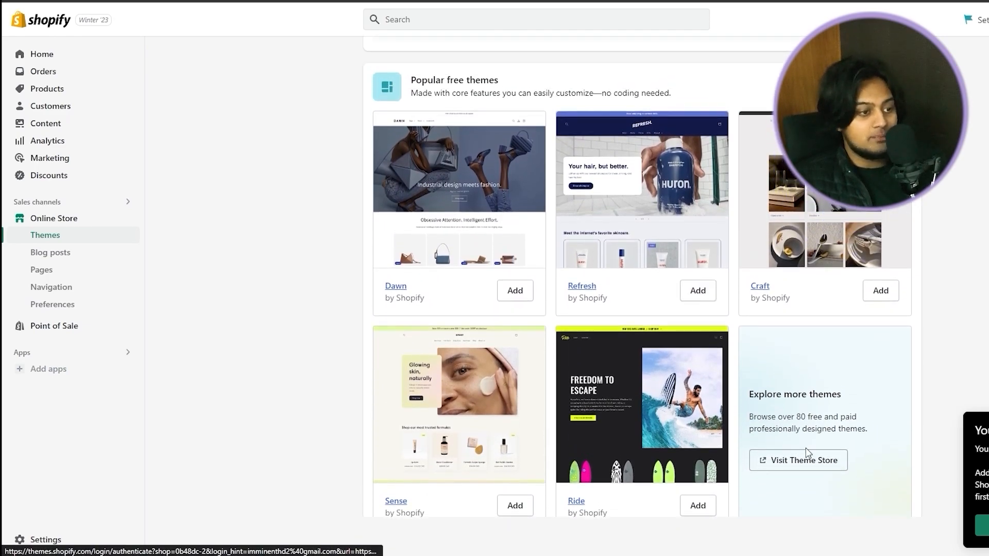
pyautogui.click(820, 466)
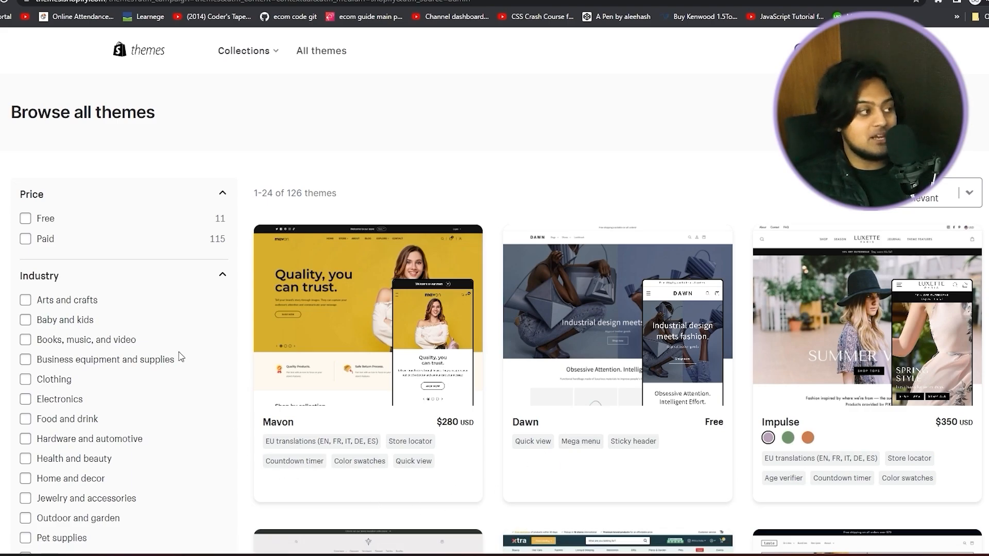
# - Filter the Theme Store's themes by the Electronics industry
pyautogui.scroll(-2, 179, 353)
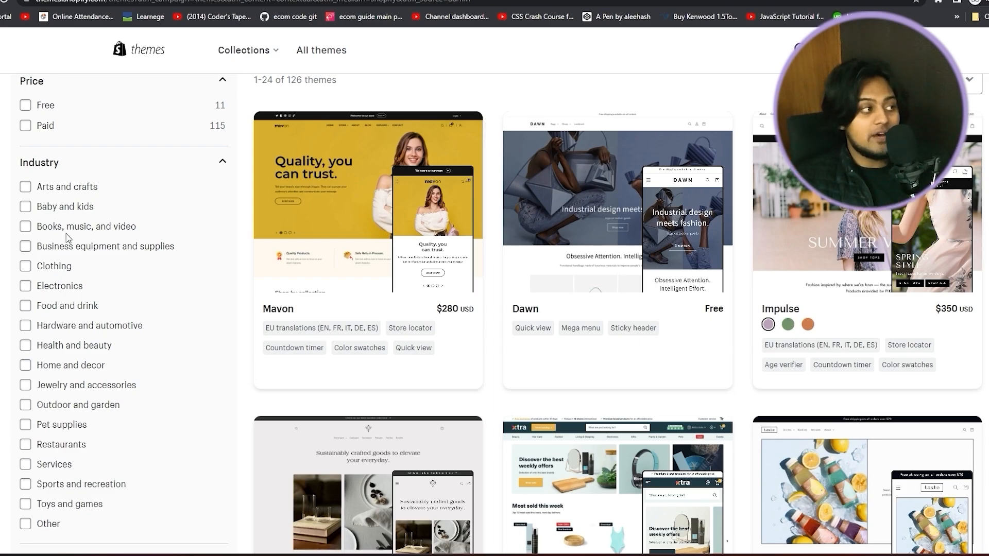
pyautogui.scroll(-2, 64, 236)
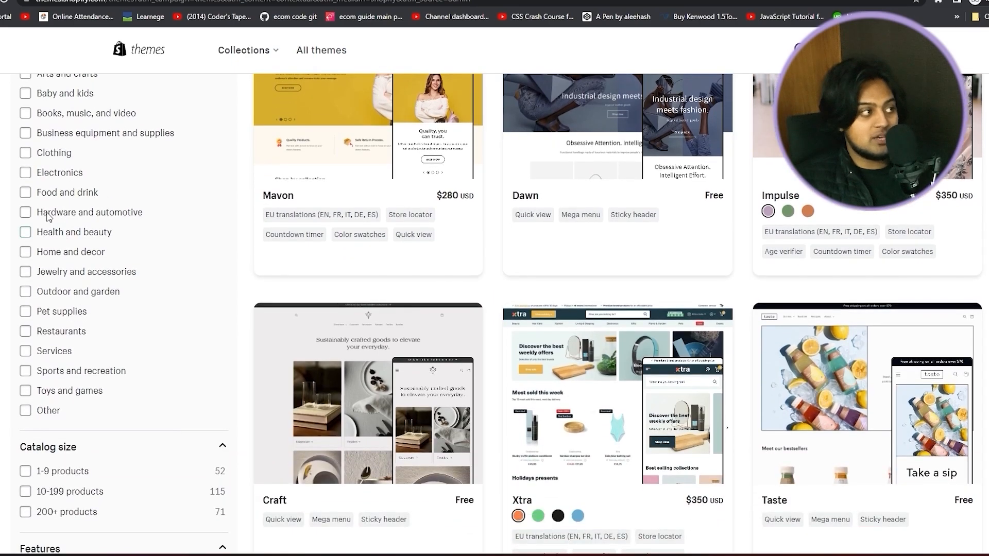
pyautogui.click(25, 173)
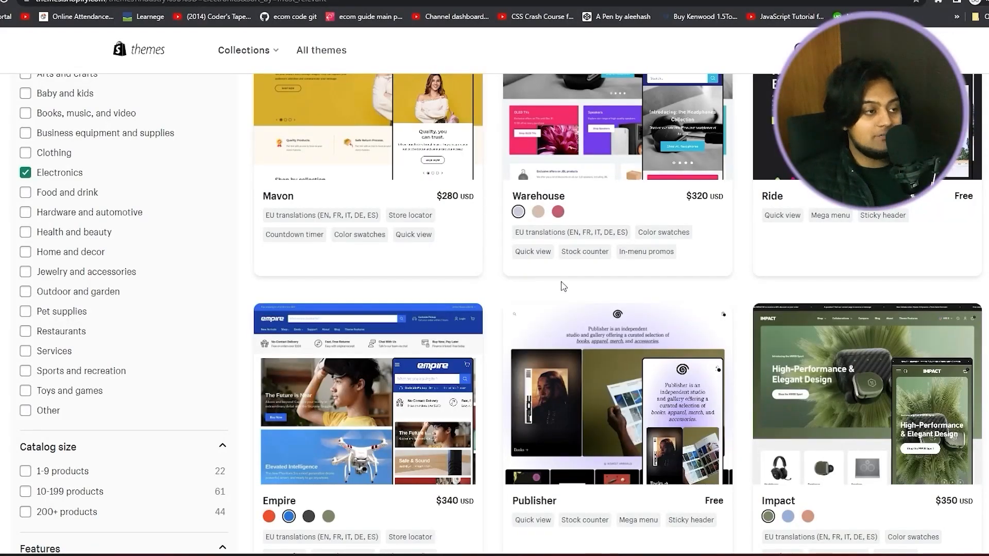
# - Open the free Publisher theme's page from the filtered themes and review its preview images and supported features
pyautogui.scroll(-2, 586, 295)
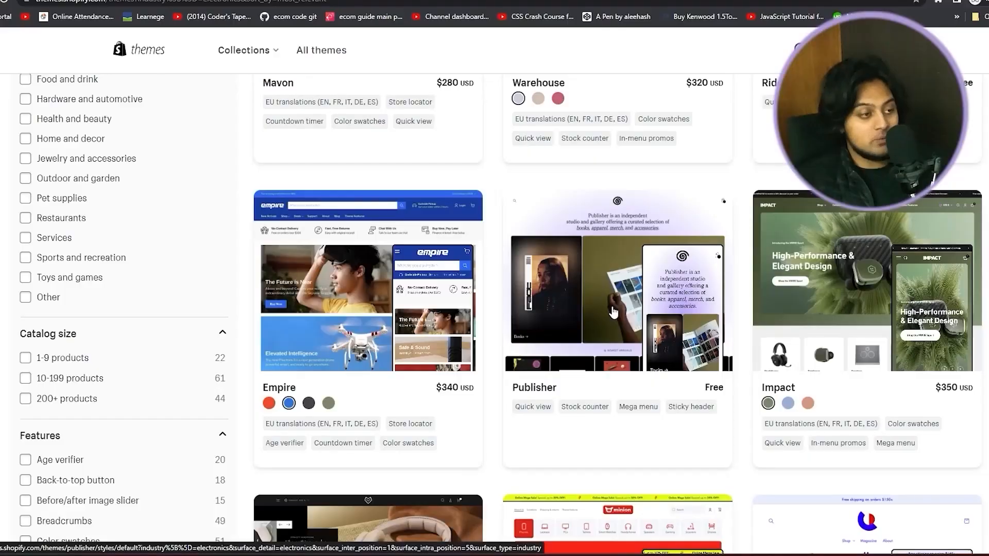
pyautogui.click(612, 306)
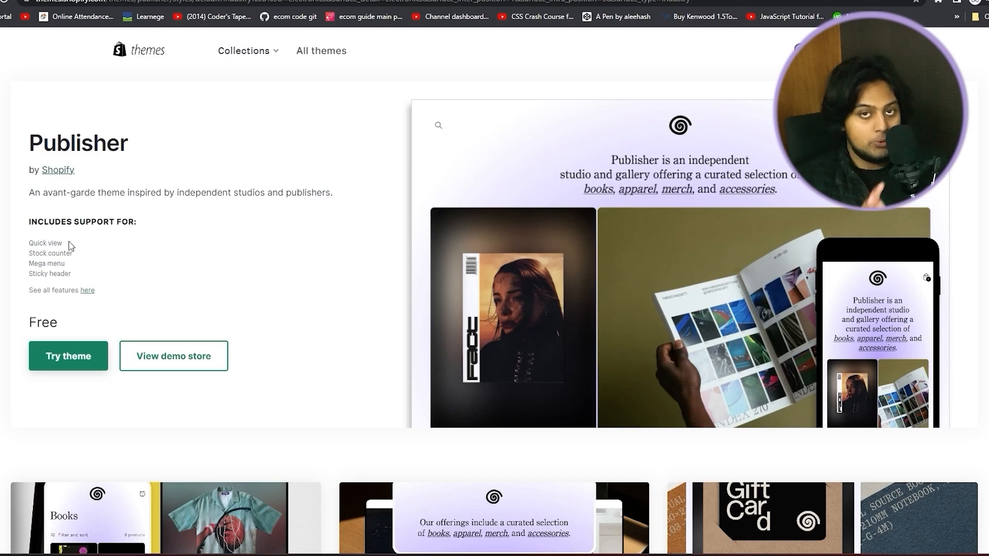
pyautogui.scroll(-4, 71, 246)
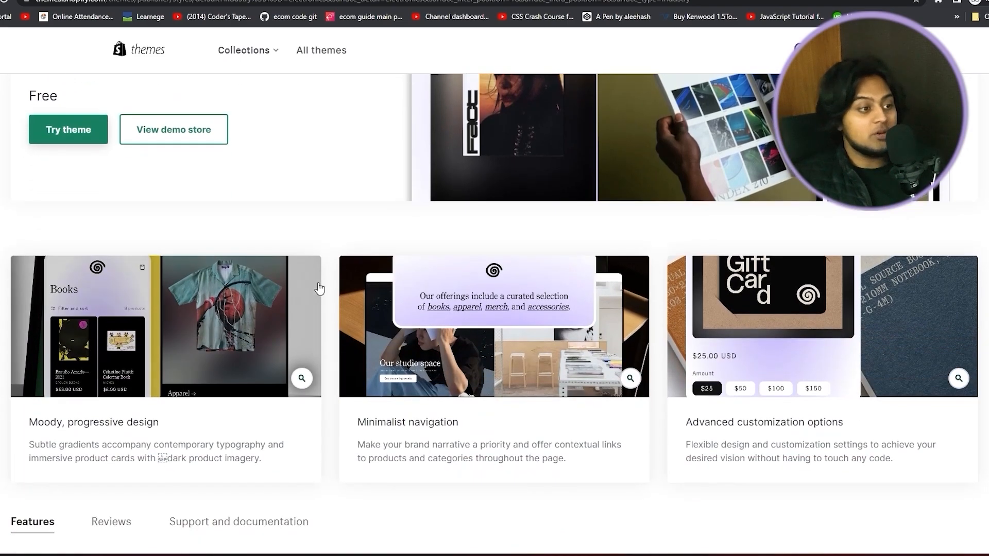
pyautogui.scroll(3, 599, 208)
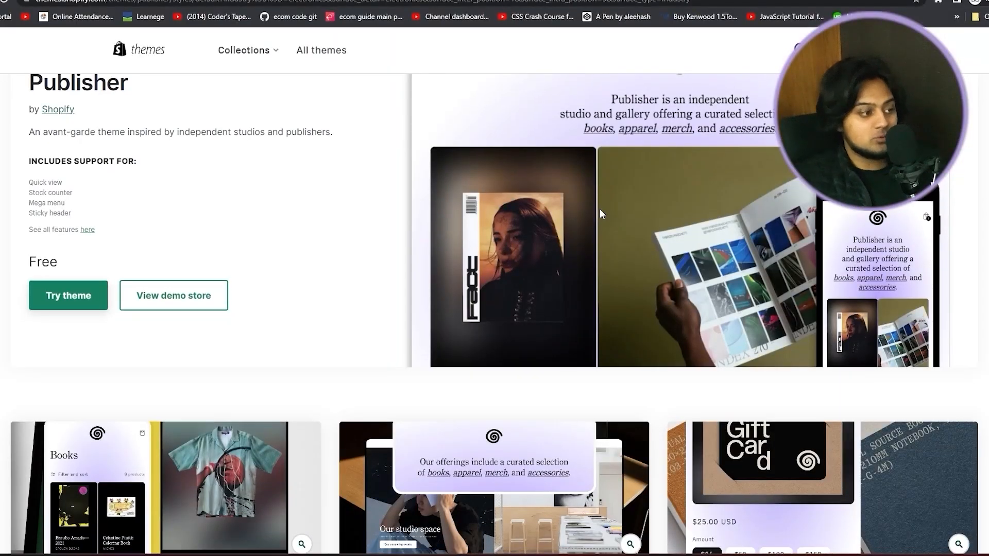
pyautogui.scroll(-4, 600, 209)
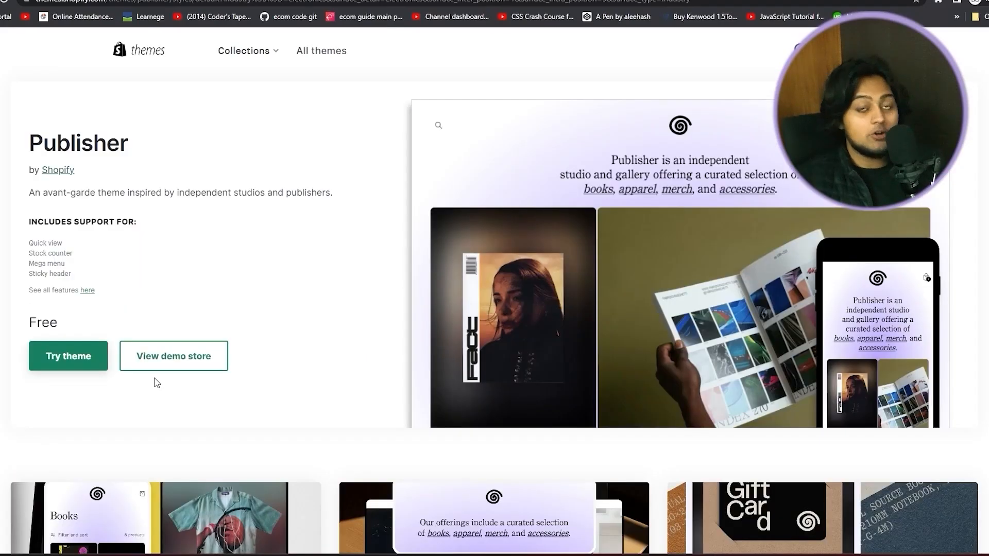
# - Add the Publisher theme to the store for a trial and locate it in the theme library
pyautogui.click(85, 358)
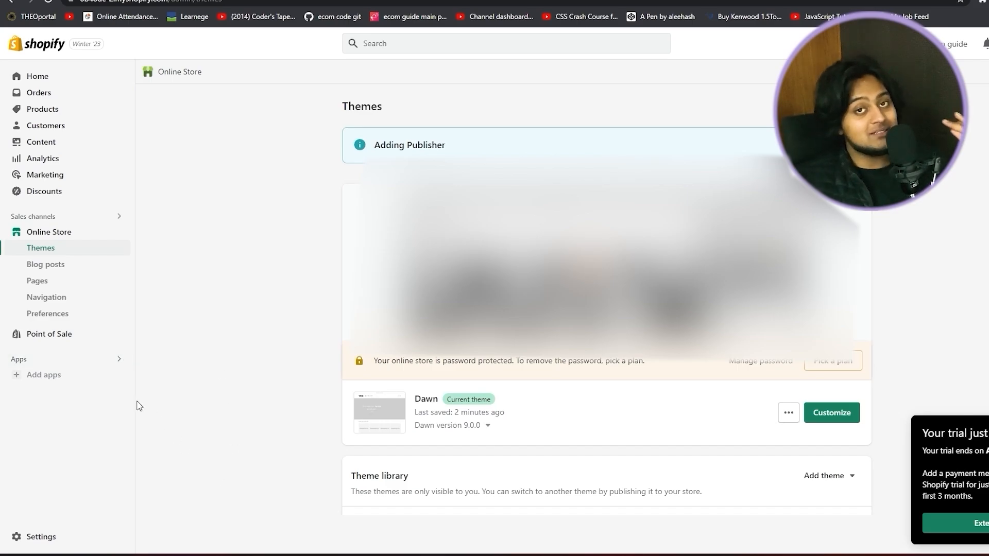
pyautogui.scroll(-6, 400, 411)
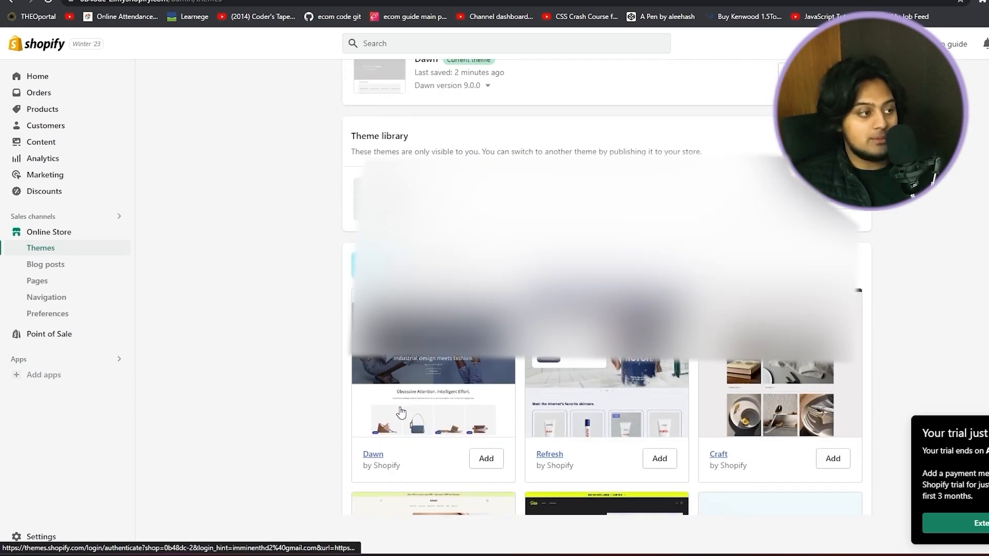
pyautogui.scroll(-2, 730, 311)
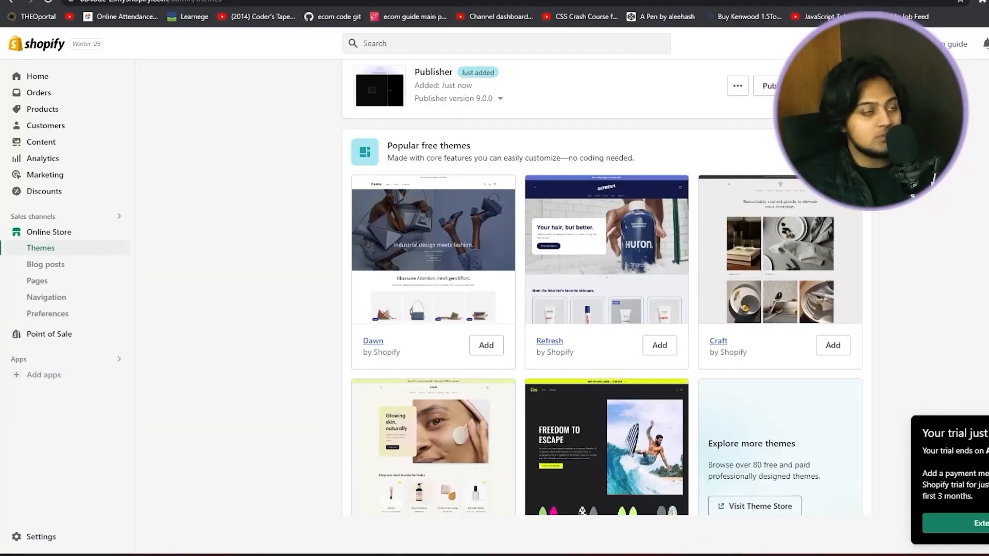
pyautogui.scroll(1, 602, 289)
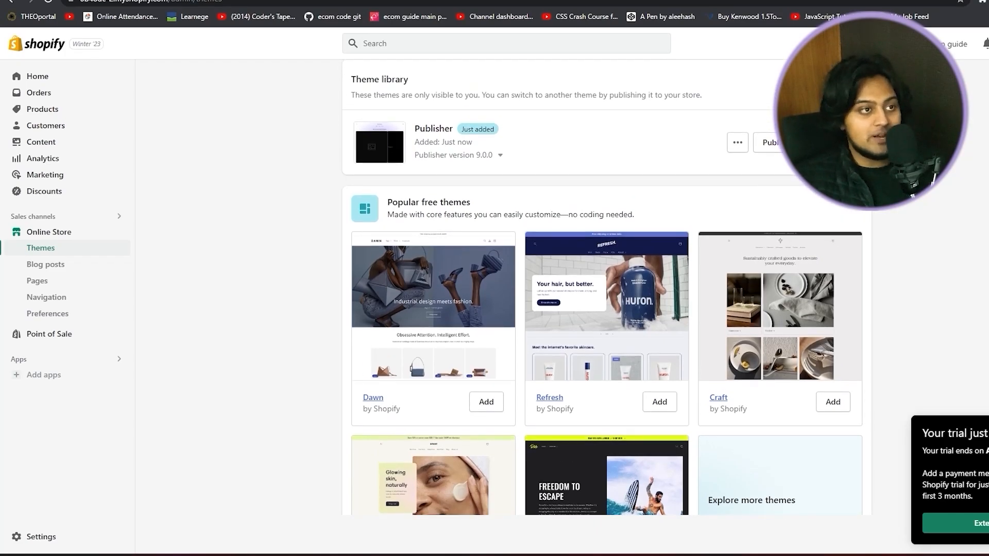
pyautogui.scroll(2, 515, 218)
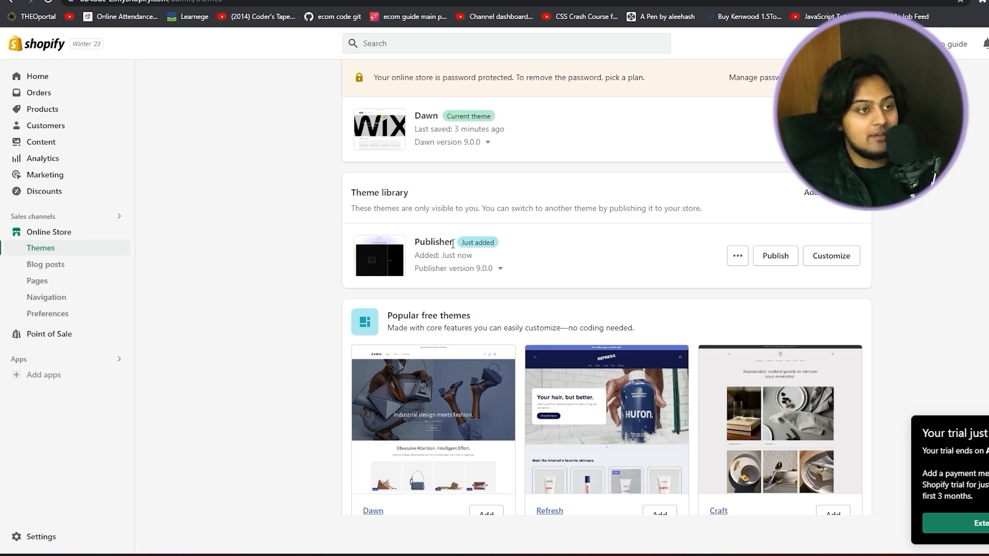
# - Open the Publisher theme in the theme editor and look over its home page from header to footer
pyautogui.click(835, 262)
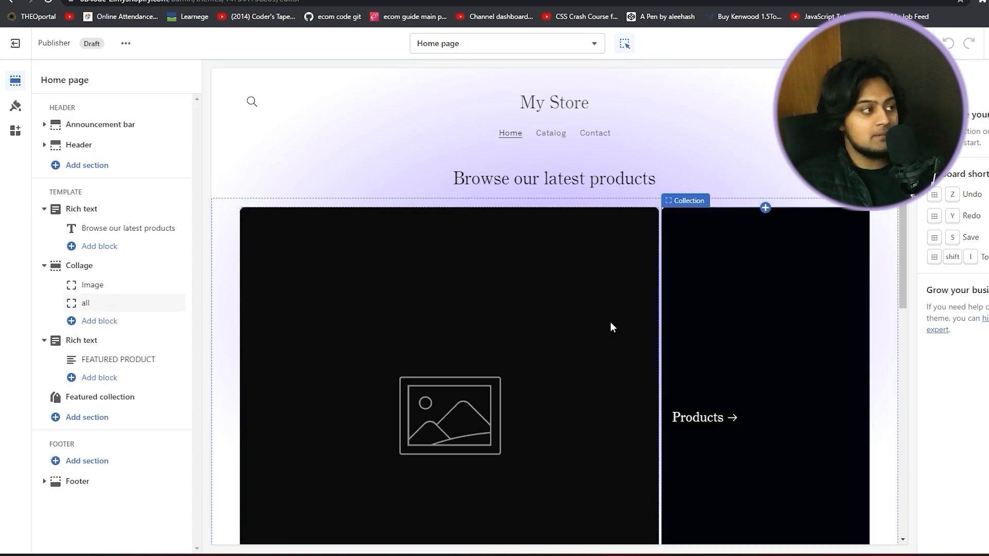
pyautogui.scroll(-5, 603, 323)
pyautogui.scroll(-1, 603, 323)
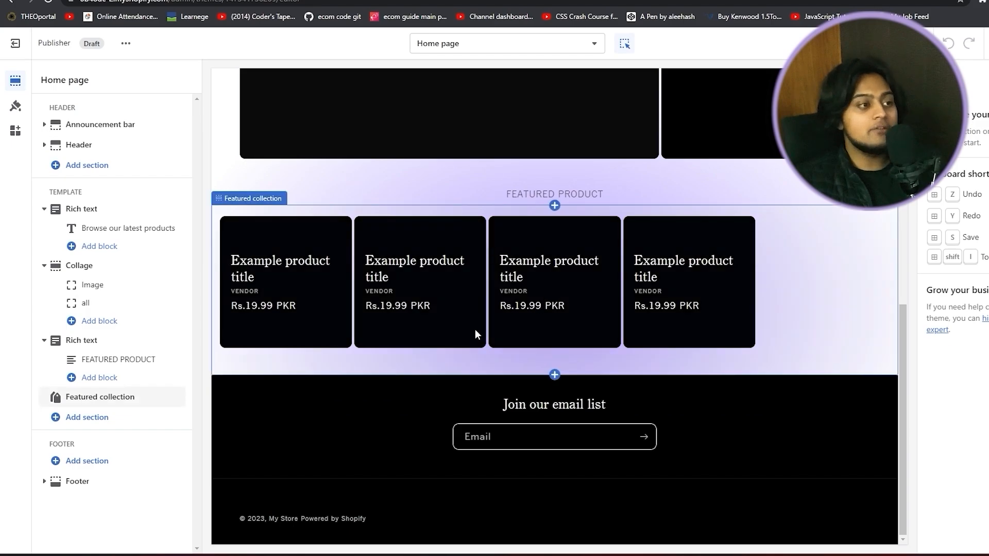
pyautogui.scroll(6, 474, 329)
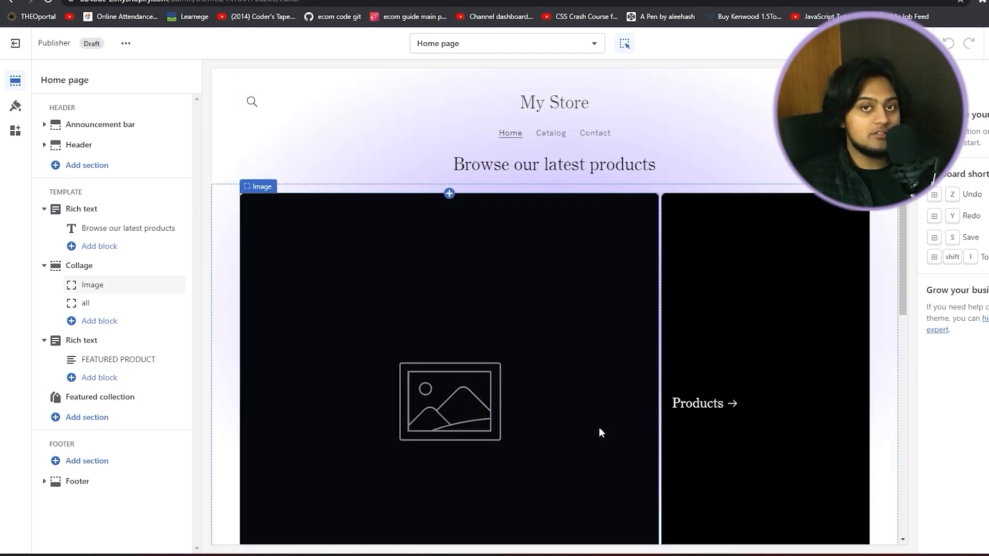
pyautogui.scroll(-5, 598, 427)
pyautogui.scroll(5, 564, 223)
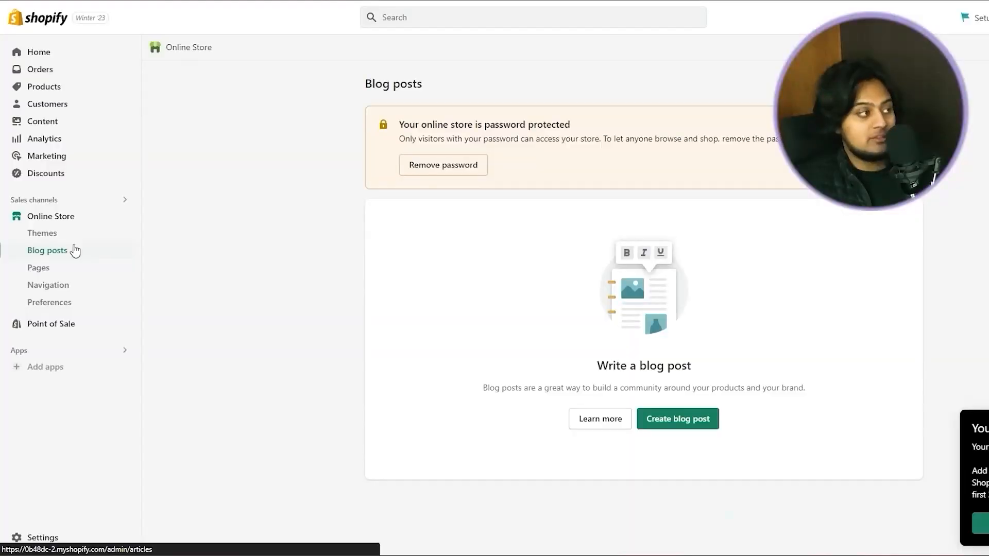
# - Look over the online store's pages, open the Contact page, and review the navigation menus and collection filters
pyautogui.click(57, 274)
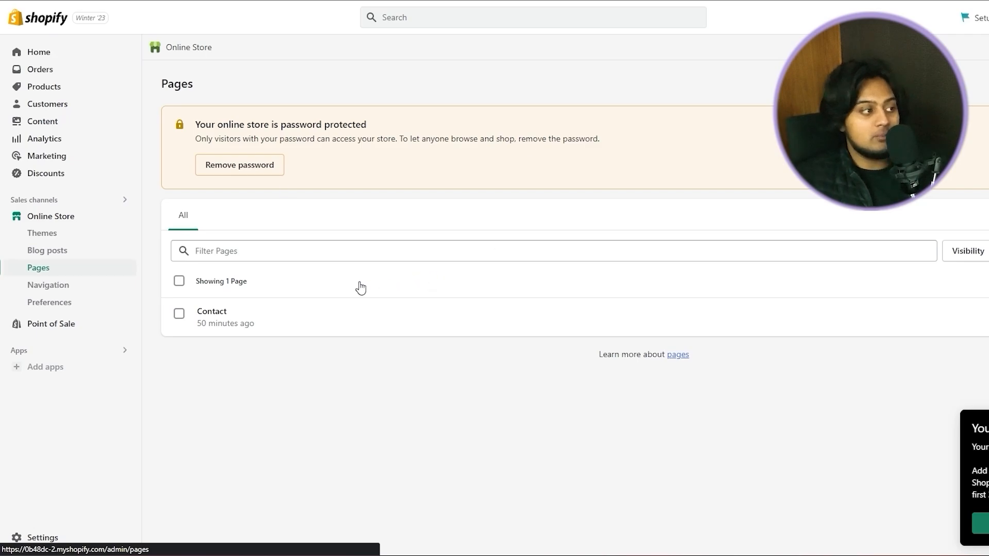
pyautogui.click(221, 315)
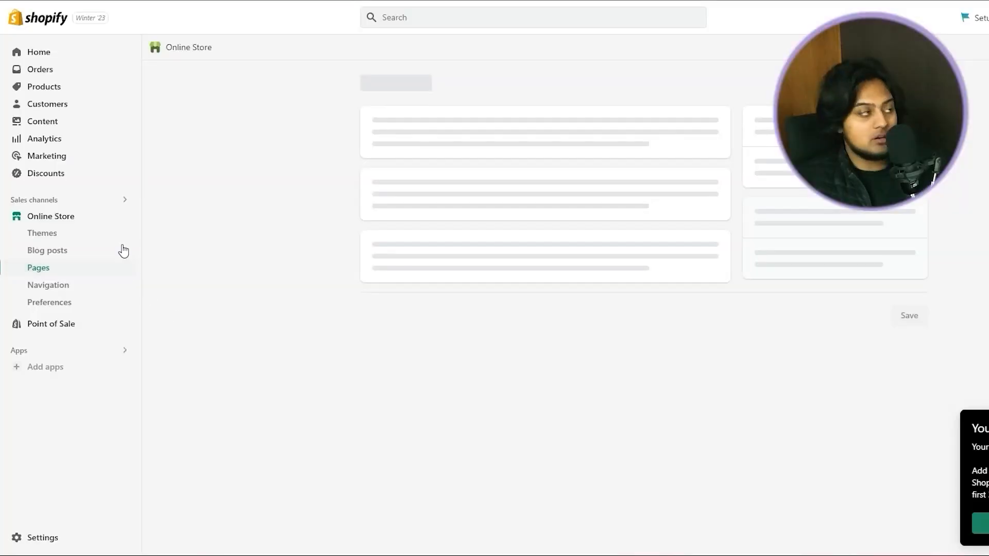
pyautogui.click(52, 287)
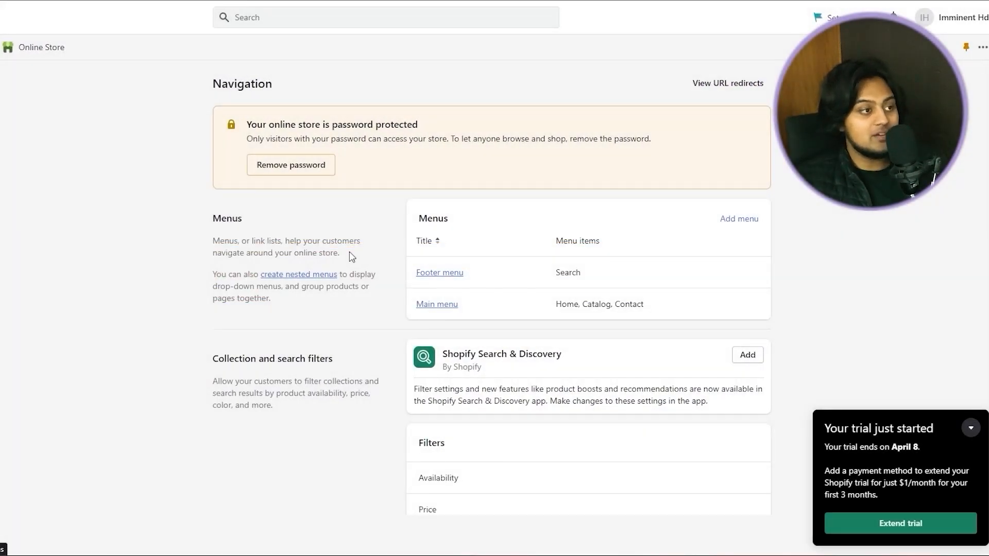
pyautogui.scroll(-1, 349, 252)
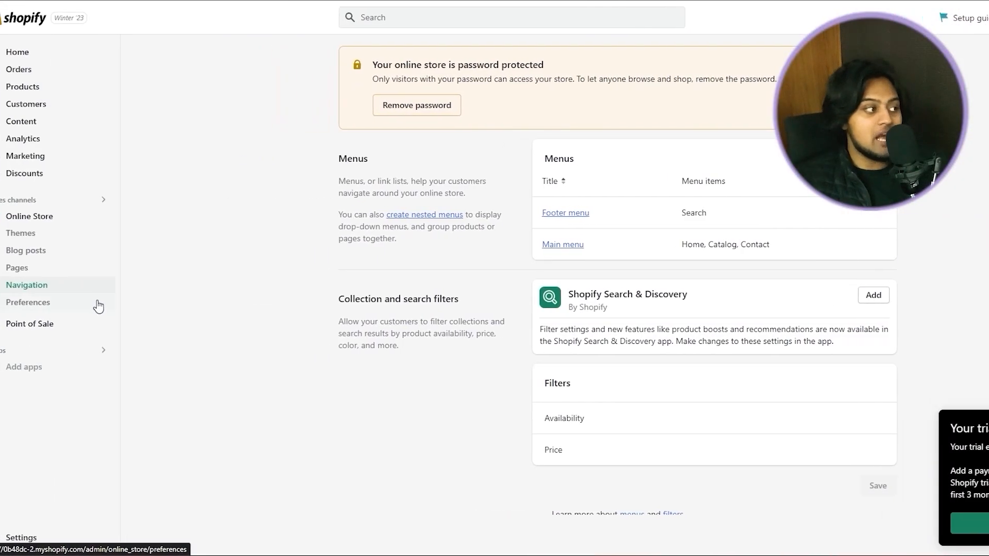
# - Review the online store preferences, from title and meta description through social sharing image, Google Analytics, Facebook Pixel and customer privacy
pyautogui.click(93, 305)
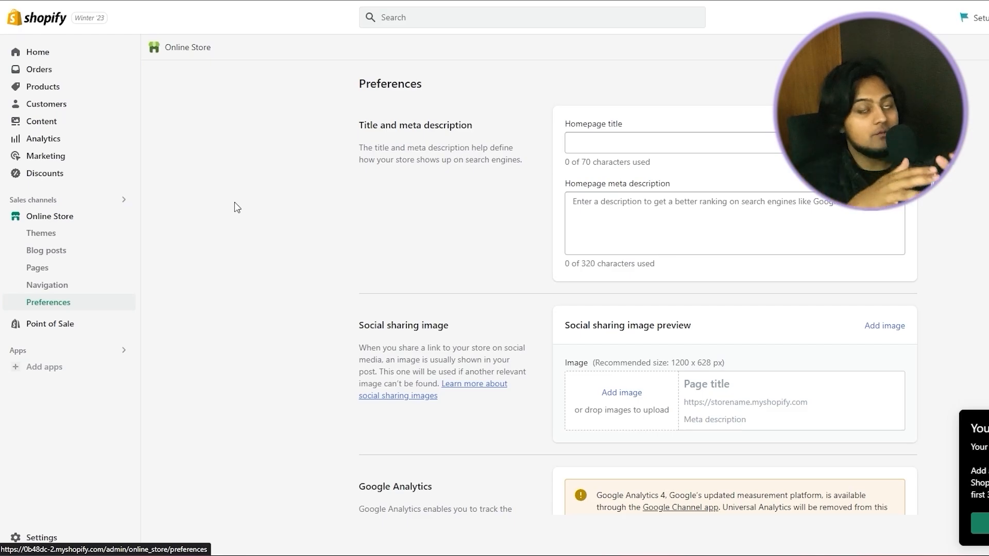
pyautogui.scroll(-3, 376, 227)
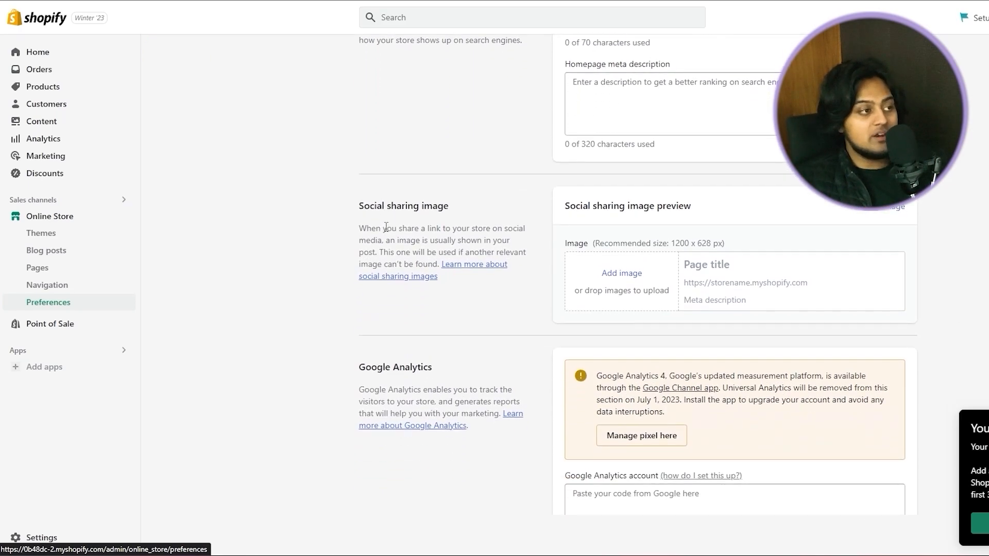
pyautogui.scroll(-1, 511, 234)
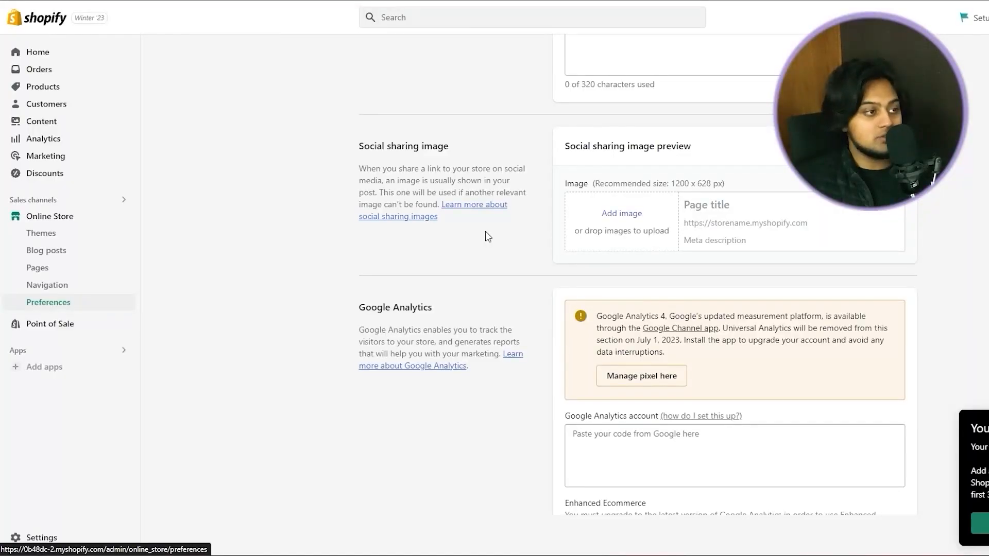
pyautogui.scroll(-4, 631, 227)
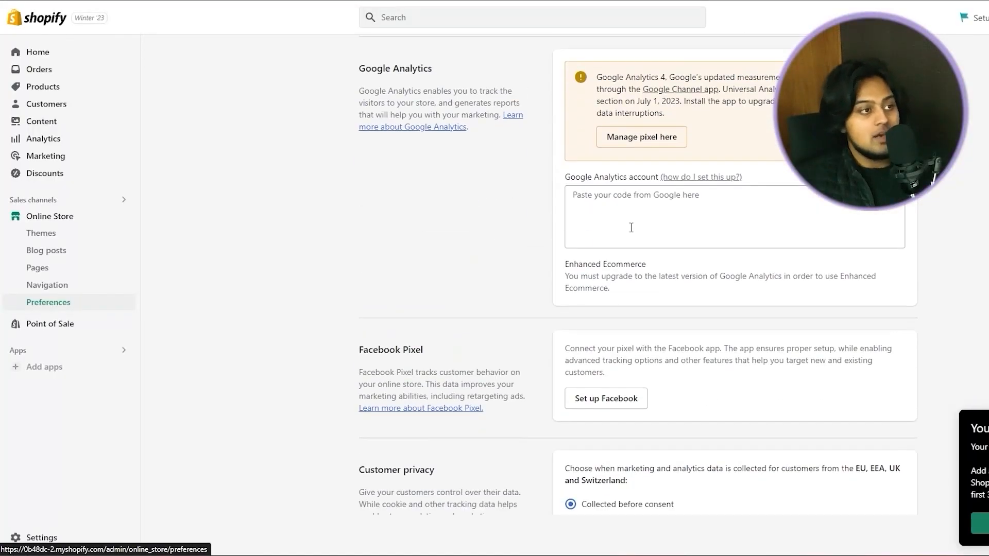
pyautogui.scroll(-2, 633, 215)
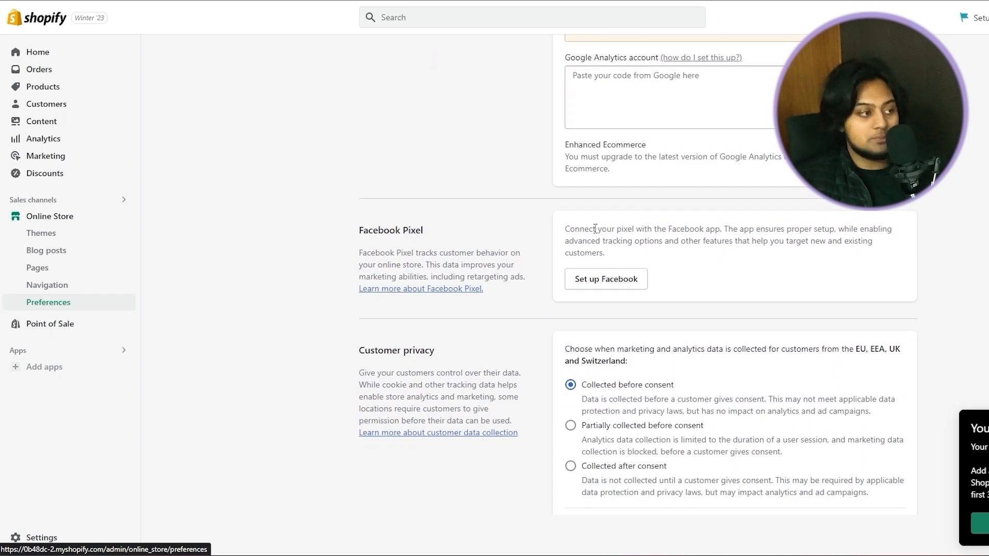
pyautogui.scroll(3, 541, 292)
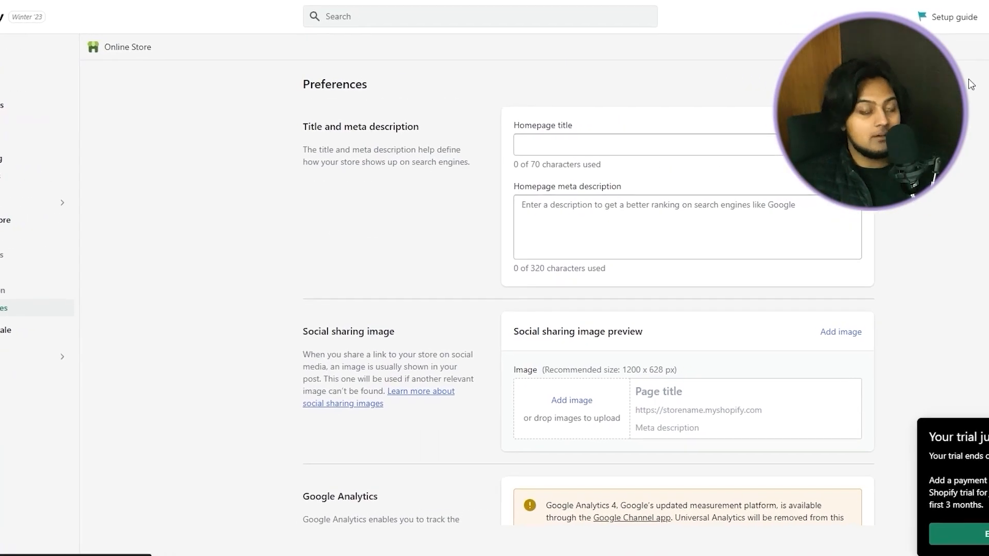
# - View the general details of the Shopify account and return to the store admin
pyautogui.click(978, 13)
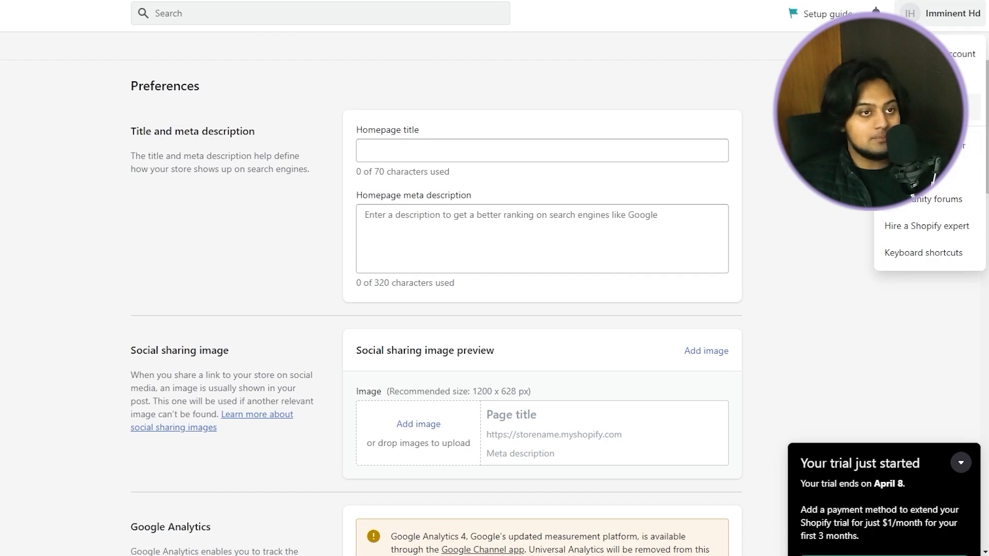
pyautogui.click(927, 54)
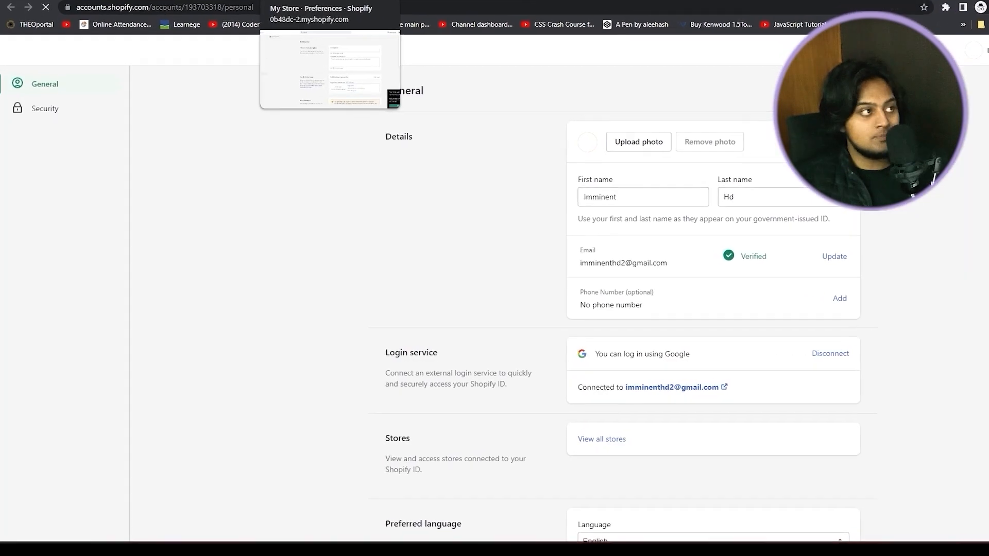
pyautogui.click(330, 10)
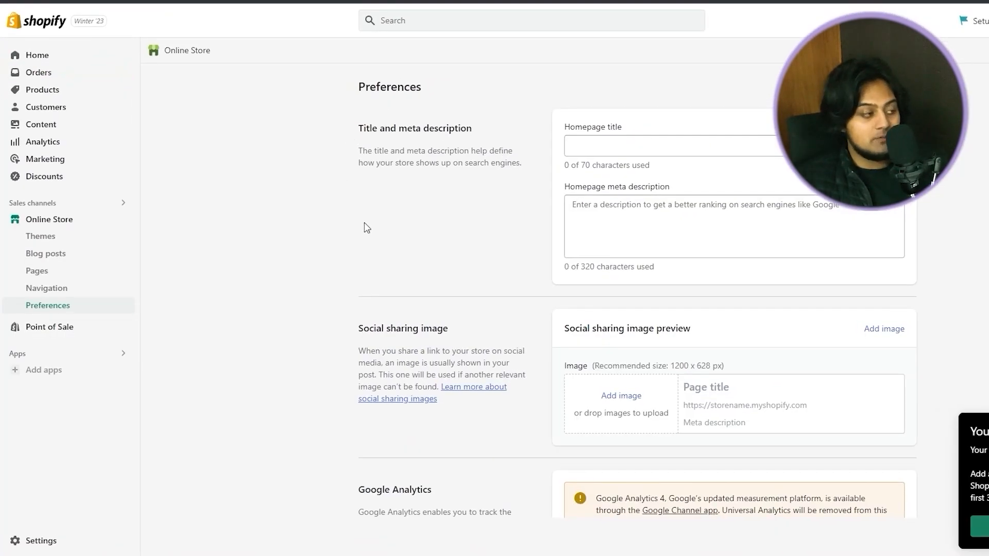
# - Open the store's payment settings and browse the full list of third-party payment providers
pyautogui.click(67, 544)
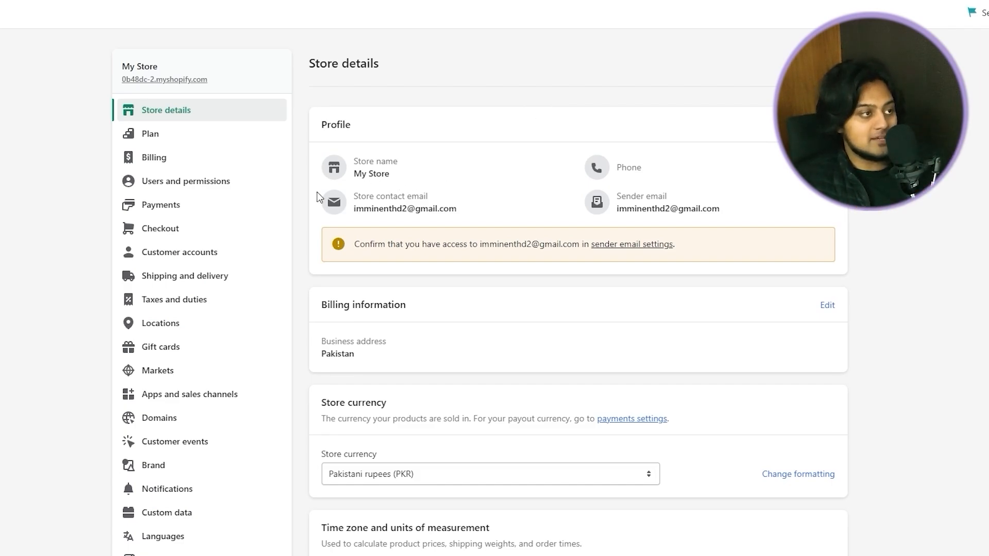
pyautogui.click(184, 213)
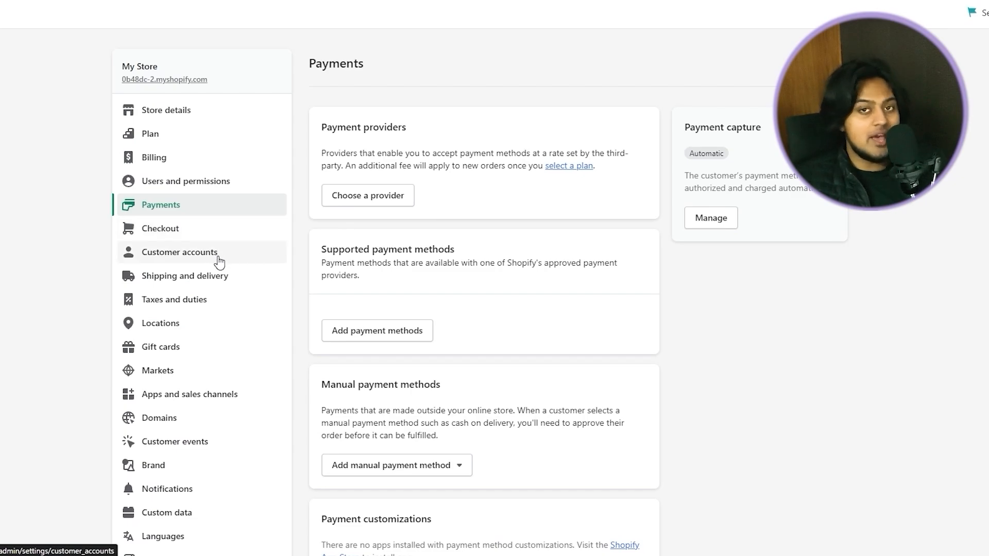
pyautogui.click(402, 199)
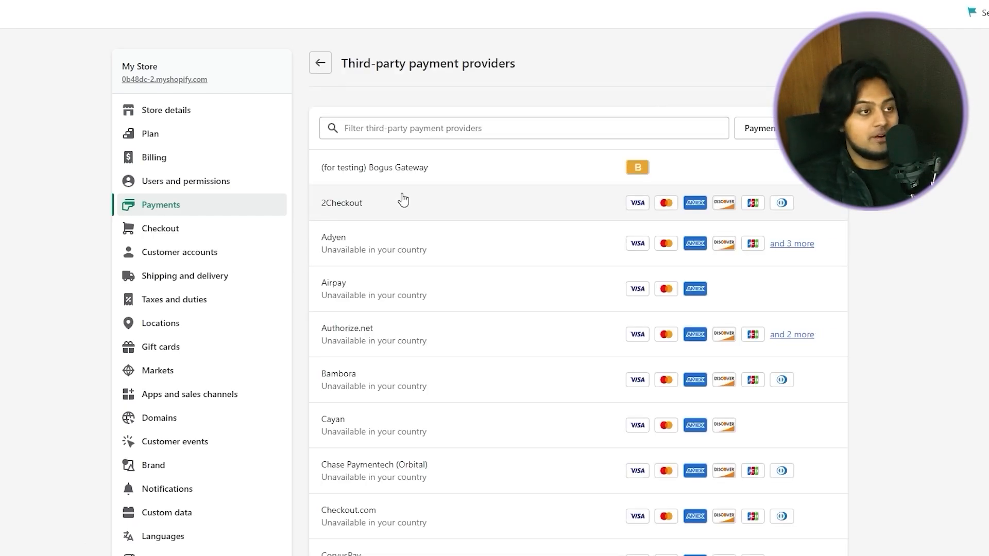
pyautogui.scroll(-20, 403, 199)
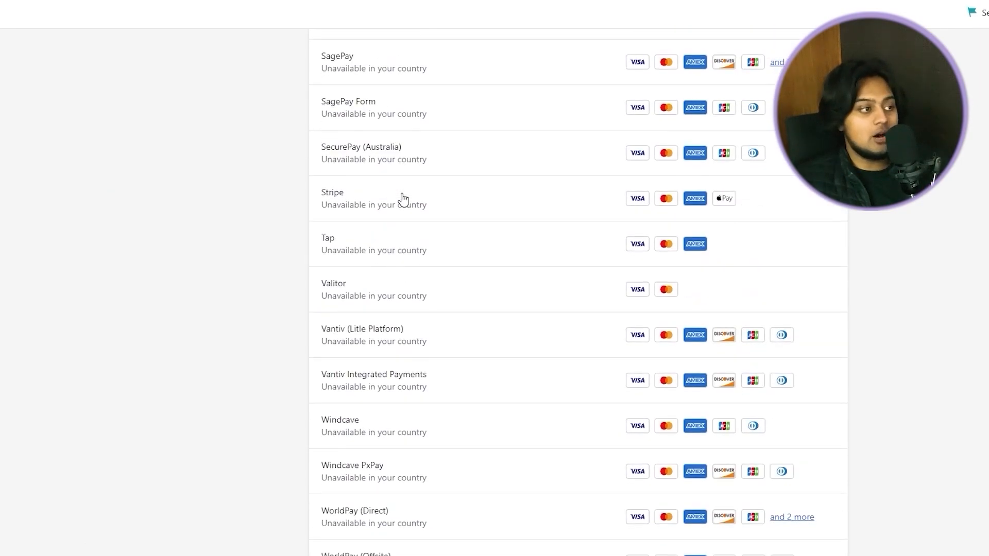
pyautogui.scroll(20, 424, 330)
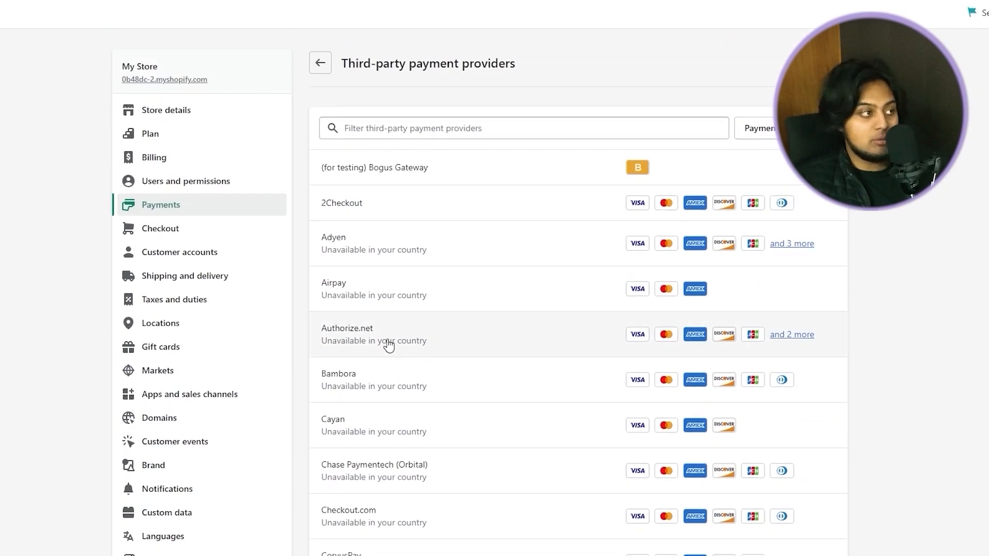
# - Look at the options for adding payment methods, searching by payment method or by provider, and return to the payment settings
pyautogui.click(187, 212)
pyautogui.scroll(-2, 393, 360)
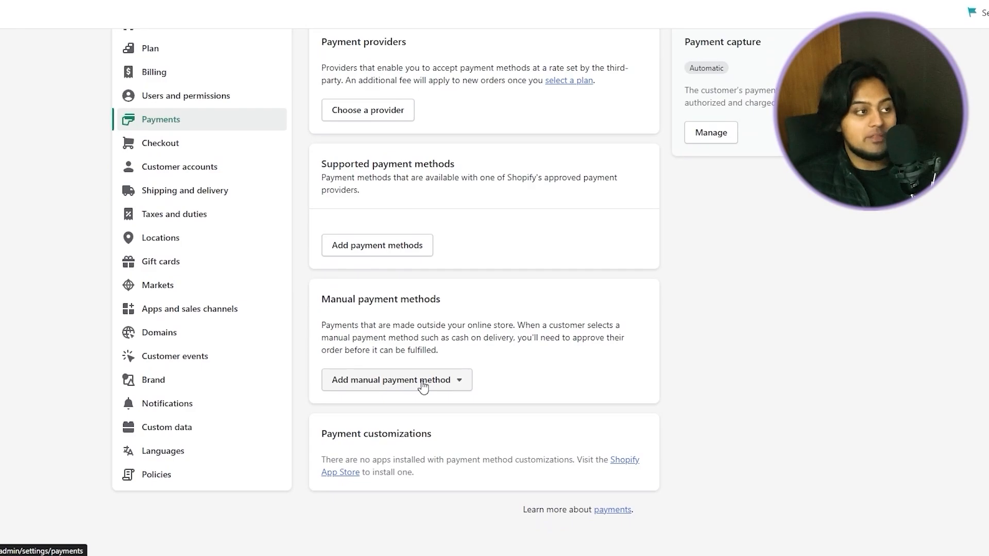
pyautogui.click(411, 246)
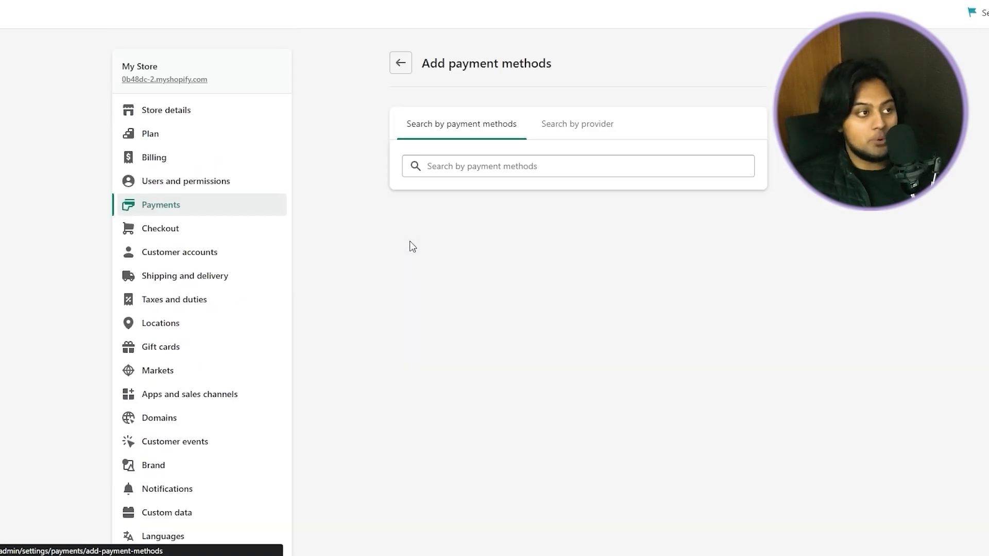
pyautogui.click(592, 114)
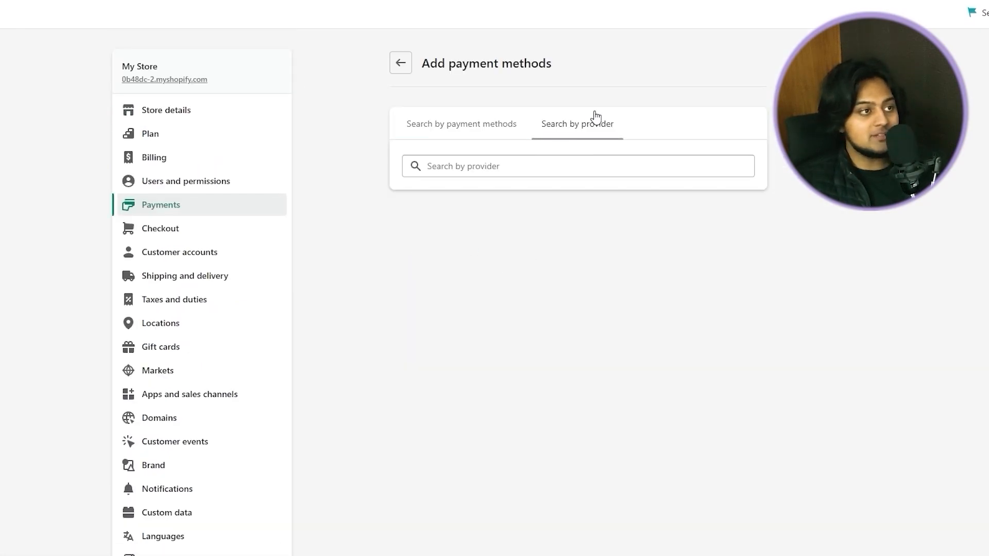
pyautogui.click(481, 128)
pyautogui.click(192, 209)
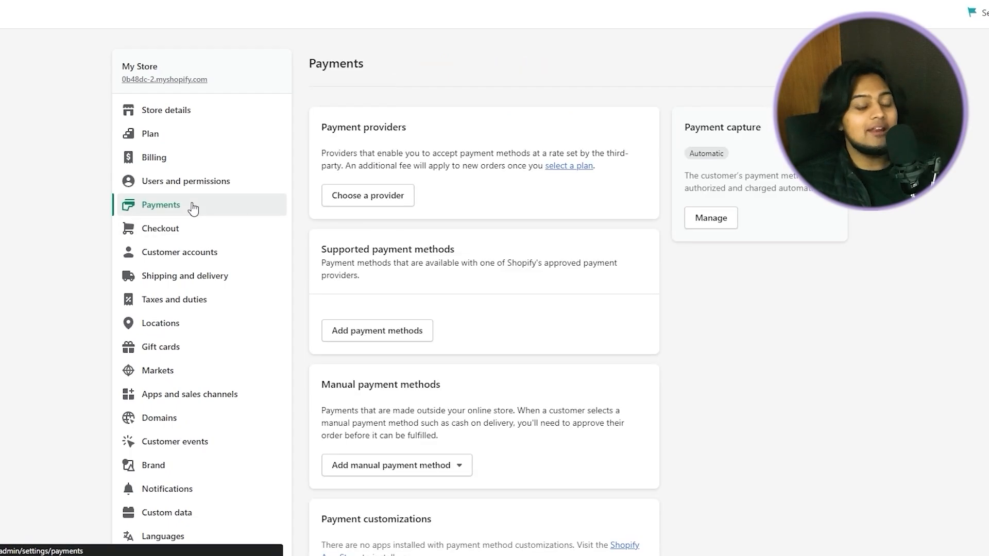
pyautogui.scroll(-2, 192, 209)
# - Review the checkout settings for customer contact method, customer information, tipping and order processing
pyautogui.click(165, 207)
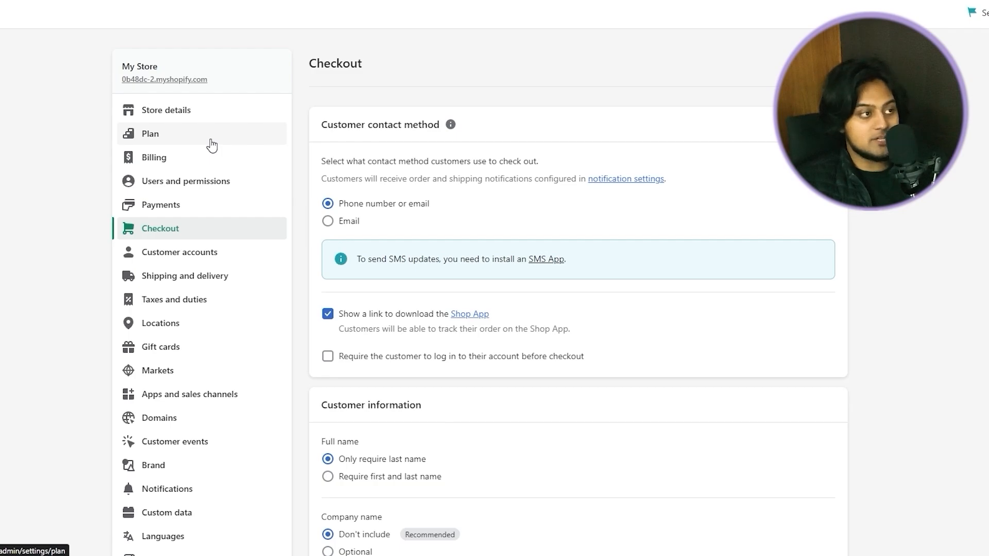
pyautogui.scroll(-6, 483, 273)
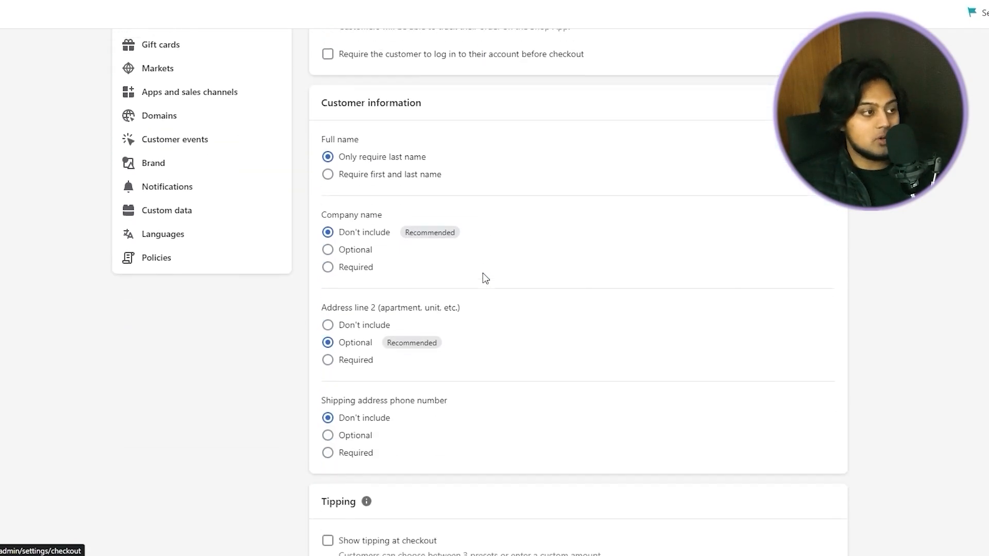
pyautogui.scroll(-7, 437, 260)
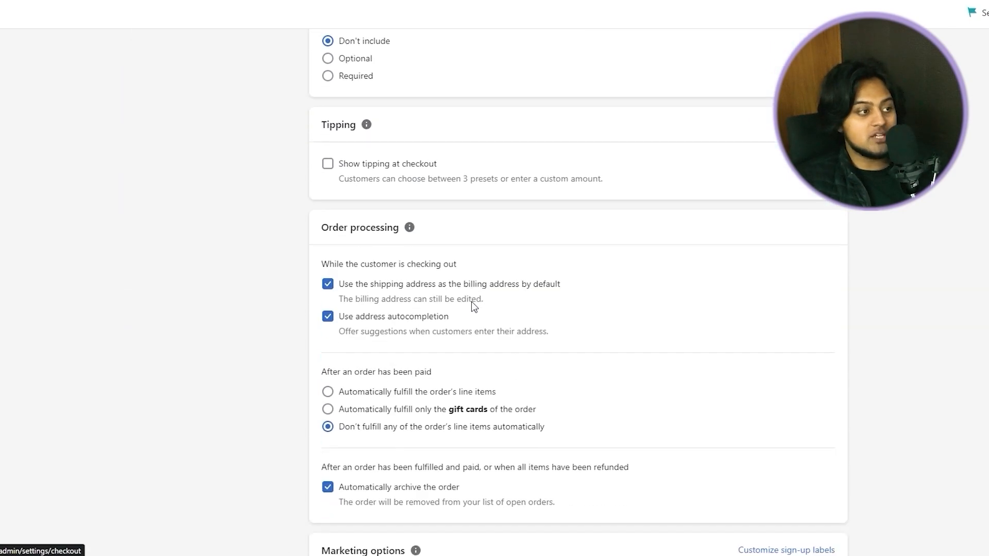
pyautogui.scroll(13, 471, 304)
# - Review the shipping and delivery settings, including shipping rates, processing time, local delivery and local pickup
pyautogui.click(216, 274)
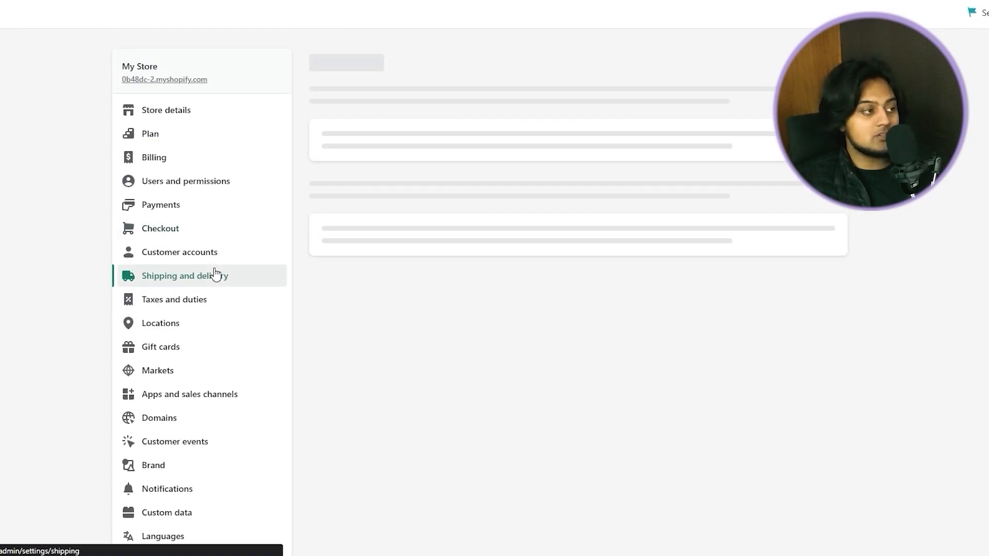
pyautogui.scroll(-1, 455, 277)
pyautogui.scroll(-8, 455, 277)
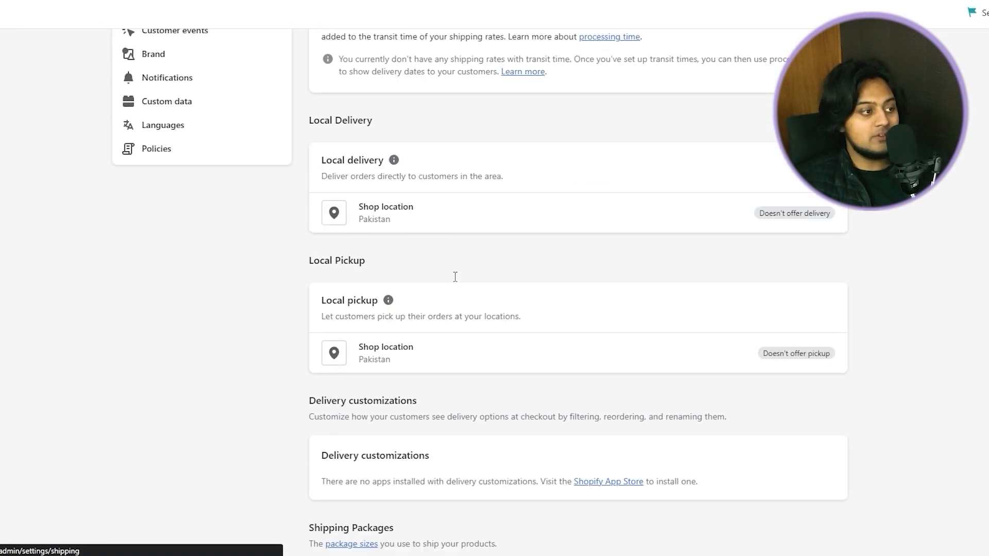
pyautogui.scroll(5, 454, 277)
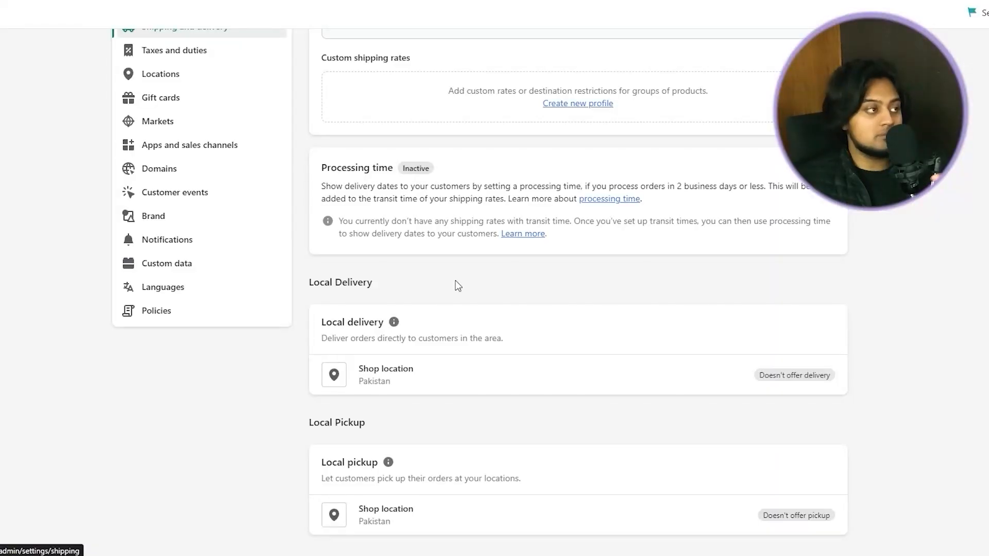
pyautogui.scroll(5, 300, 296)
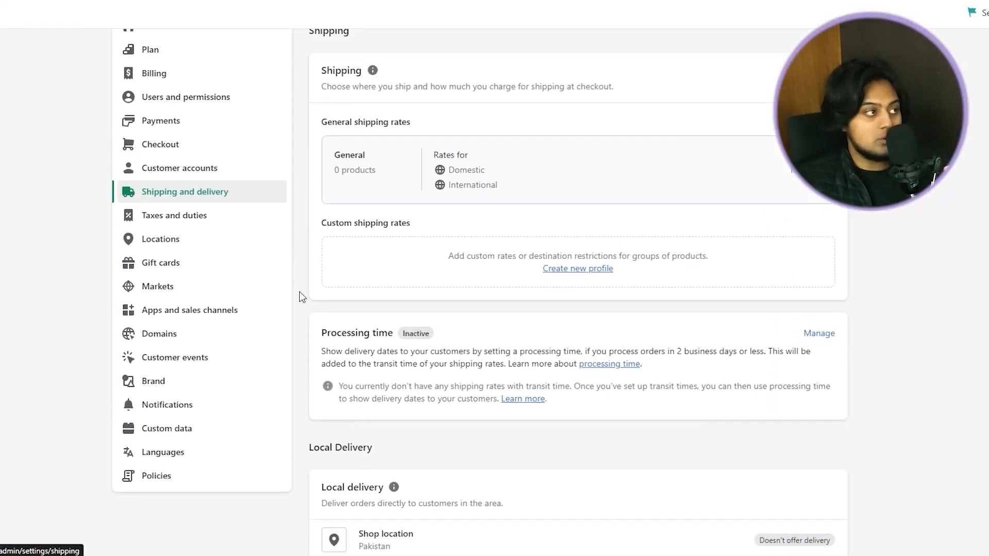
# - Look over the sales tax regions and import duties in the tax settings, and open the gift card settings
pyautogui.click(246, 304)
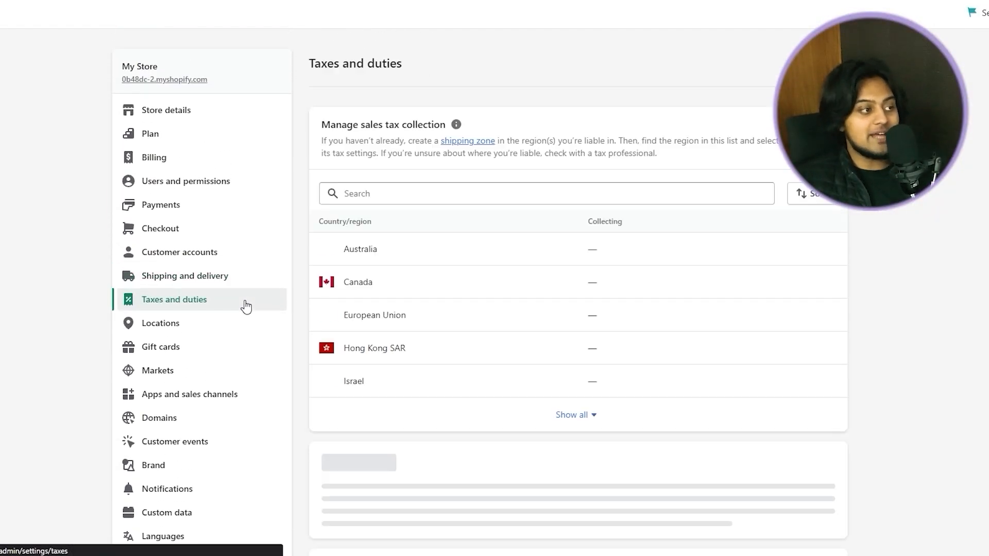
pyautogui.scroll(-1, 246, 307)
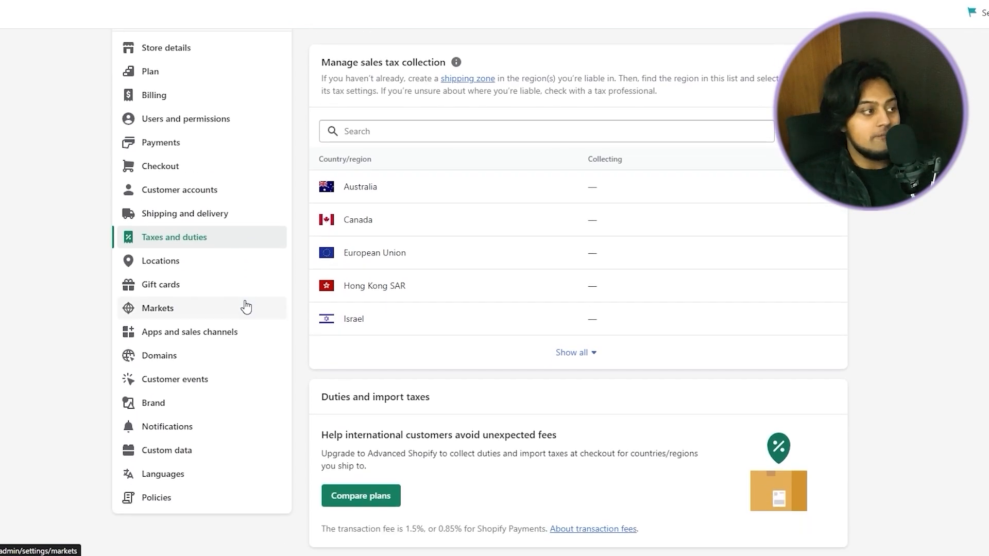
pyautogui.click(216, 287)
# - Look over the brand settings for the store's logos and primary and secondary colors
pyautogui.scroll(-1, 215, 286)
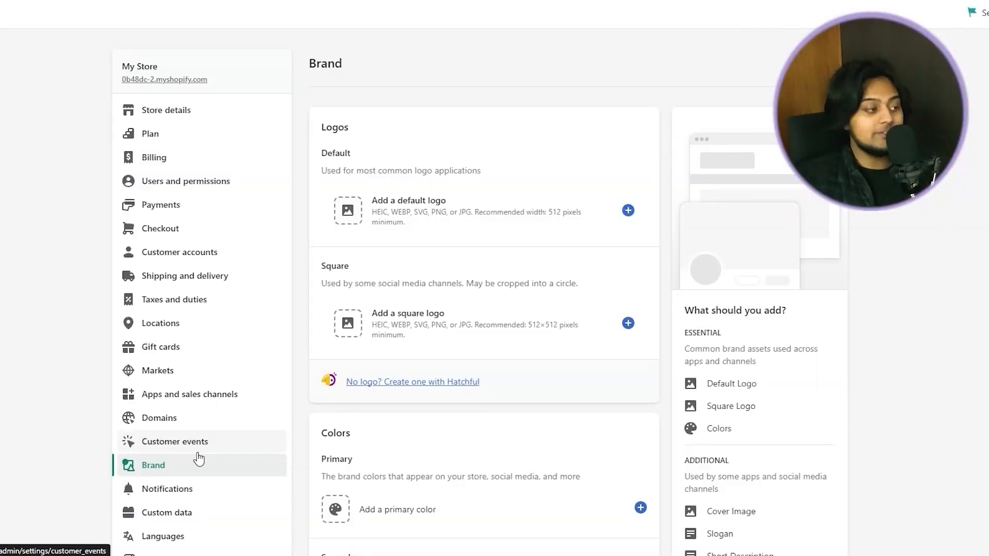
pyautogui.scroll(-5, 198, 459)
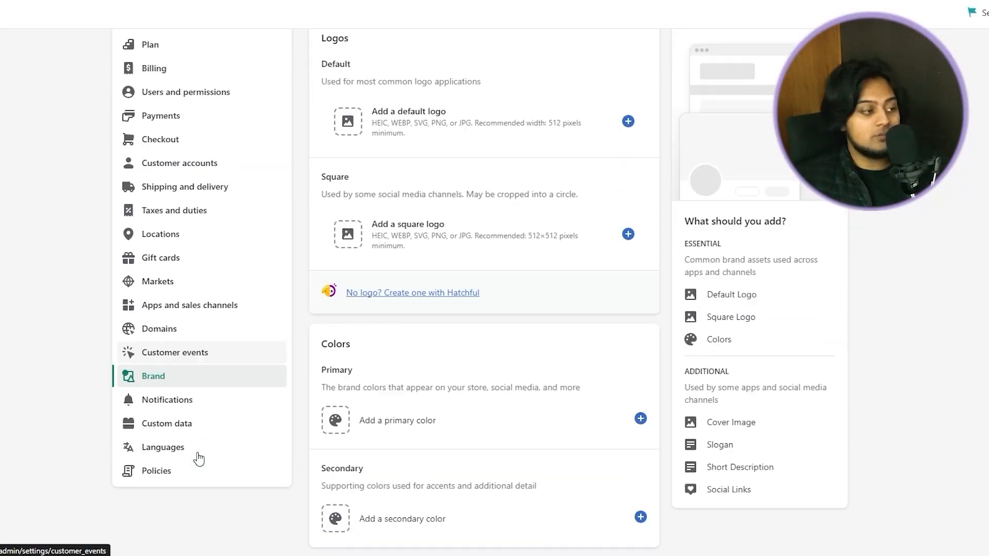
pyautogui.scroll(5, 229, 446)
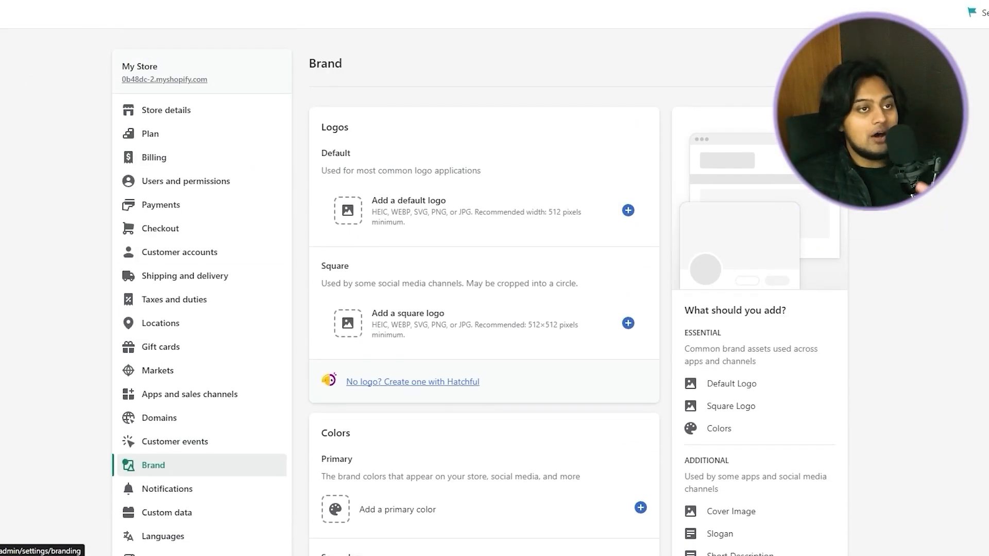